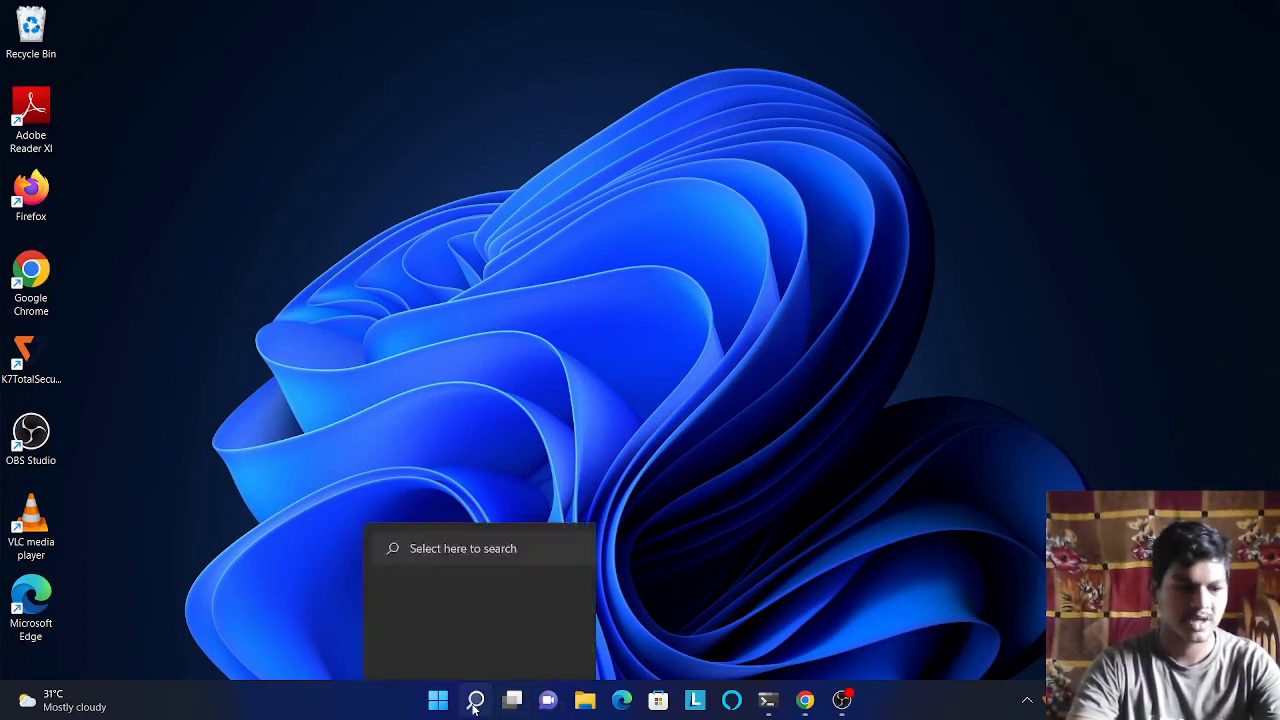
# Open Notepad with a blank document and maximize its window.
pyautogui.press('super')
pyautogui.write('notepad')
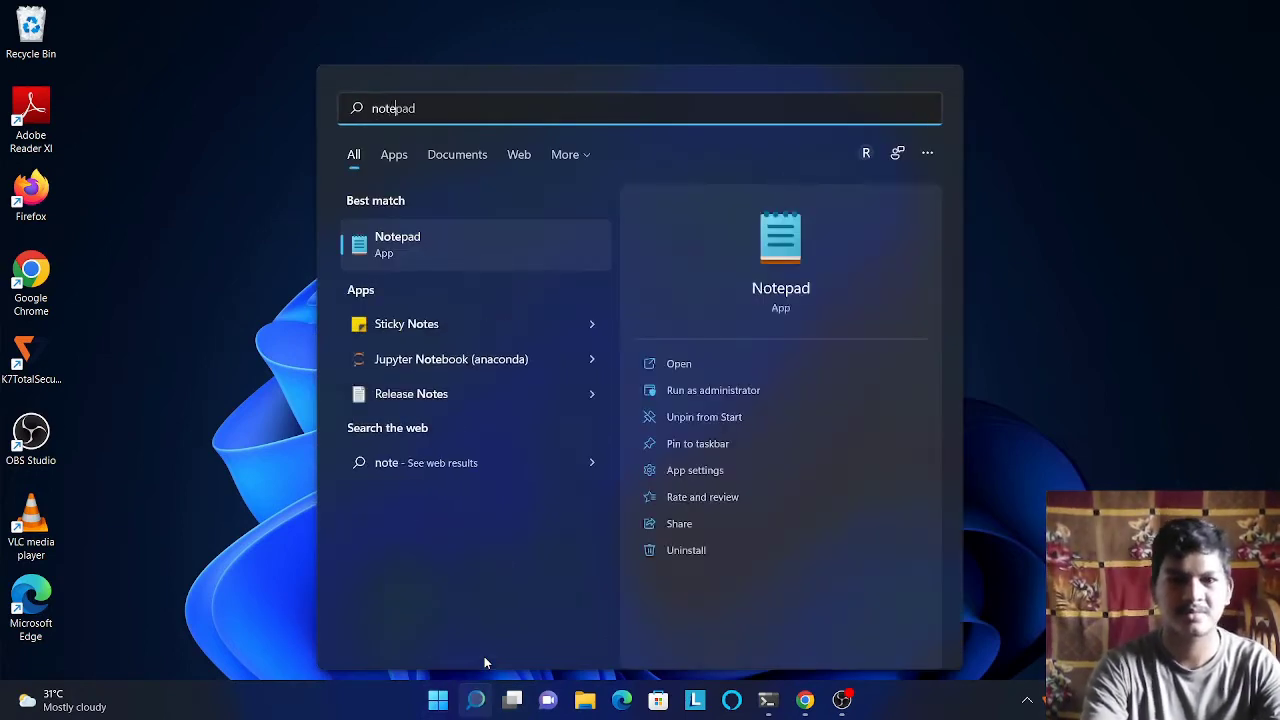
pyautogui.press('Return')
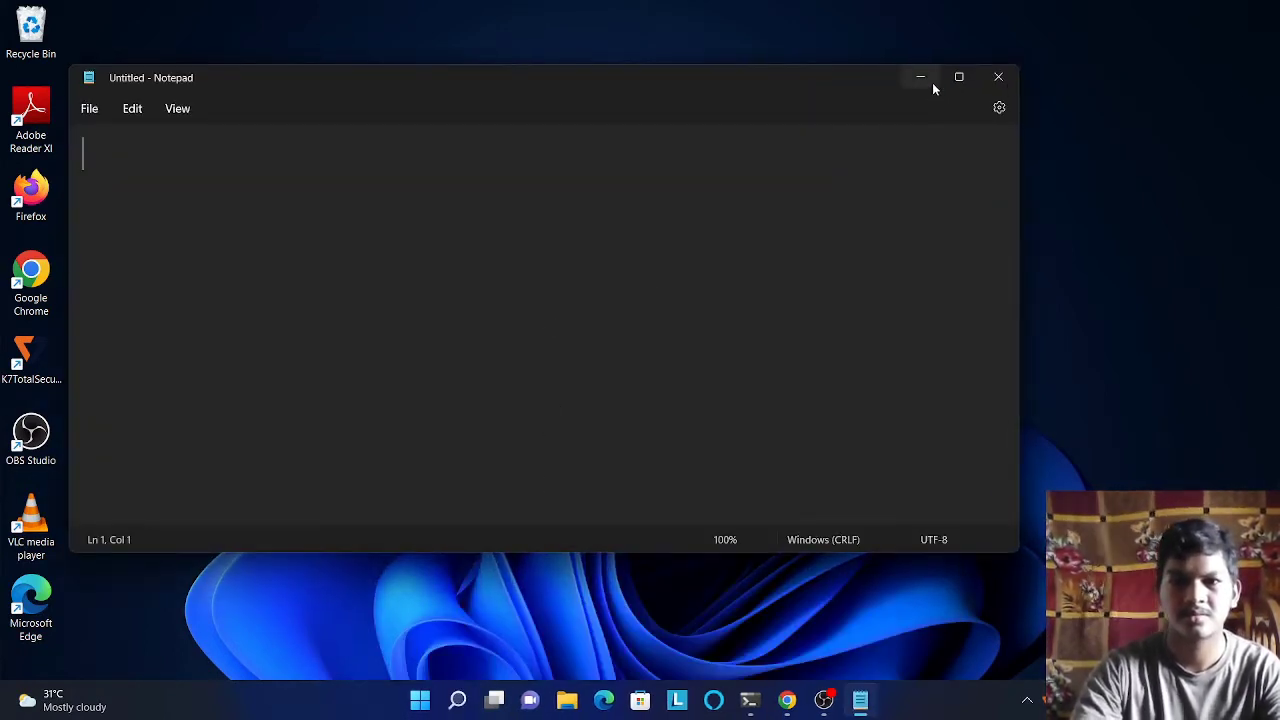
pyautogui.click(958, 76)
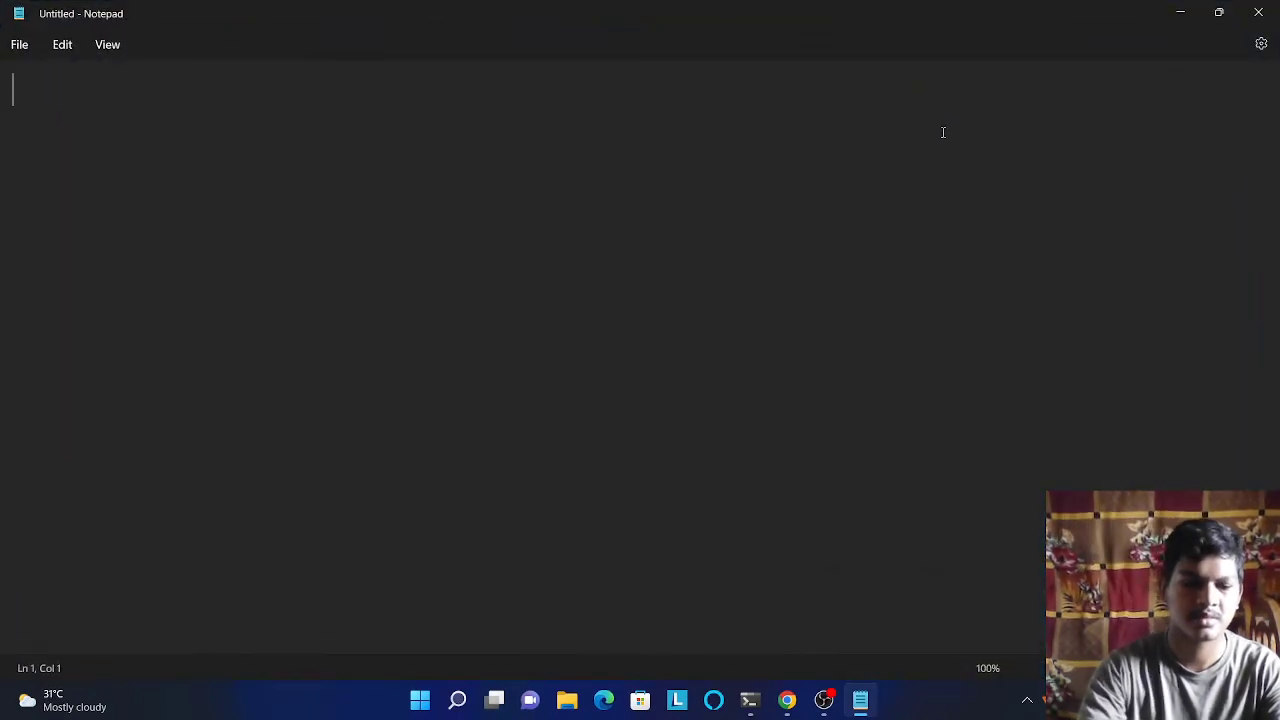
# Write "Transfer data from phone to pc" on the first line of the blank document.
pyautogui.write('Tran')
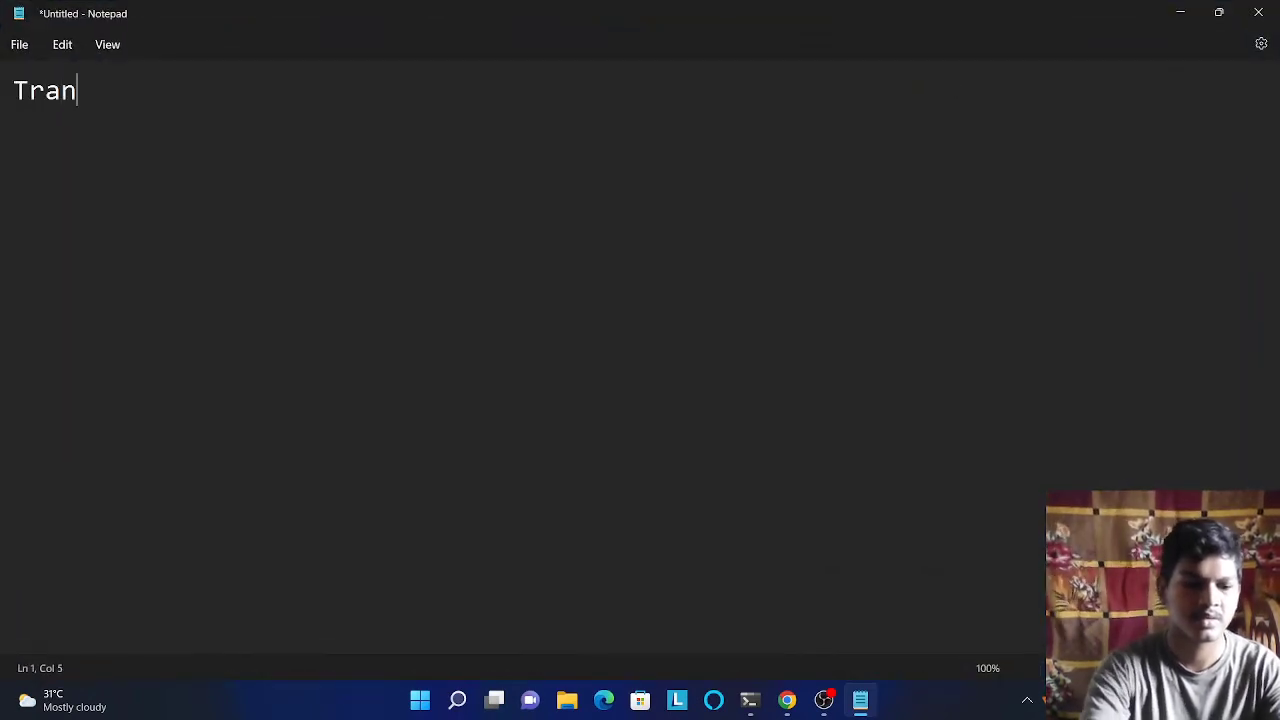
pyautogui.write('sg')
pyautogui.press('BackSpace')
pyautogui.write('fer ')
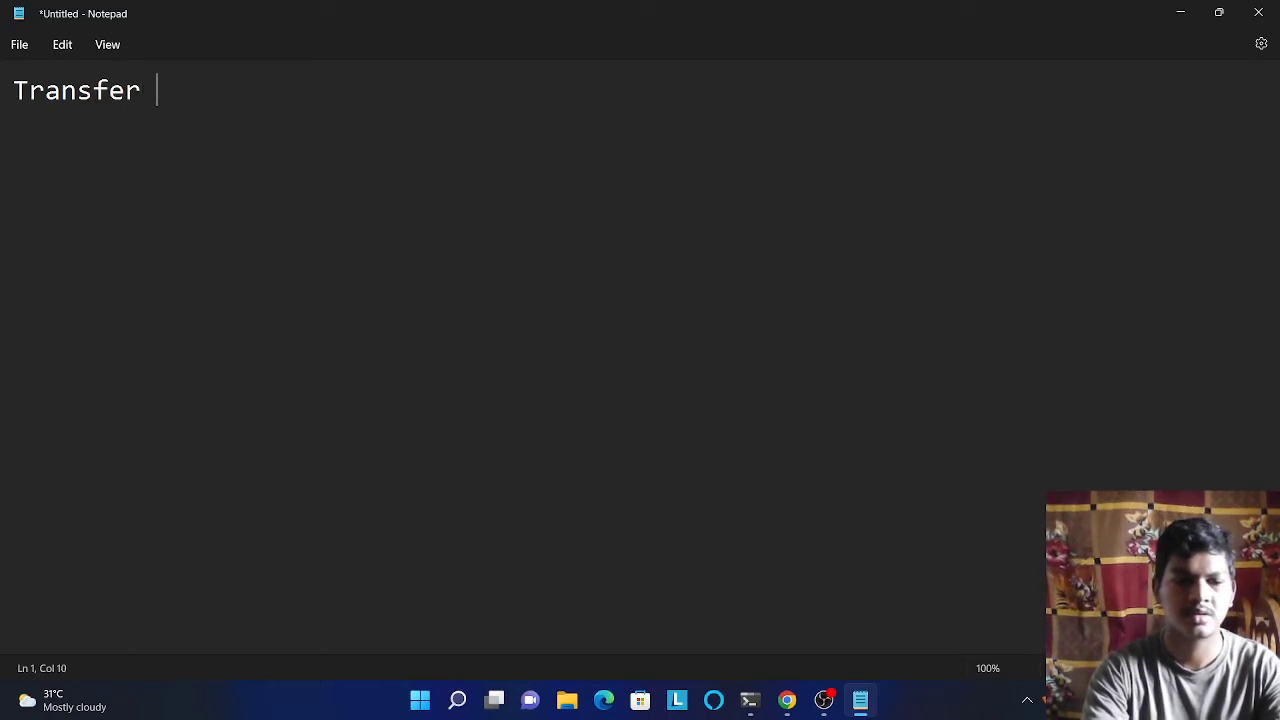
pyautogui.write('data fr')
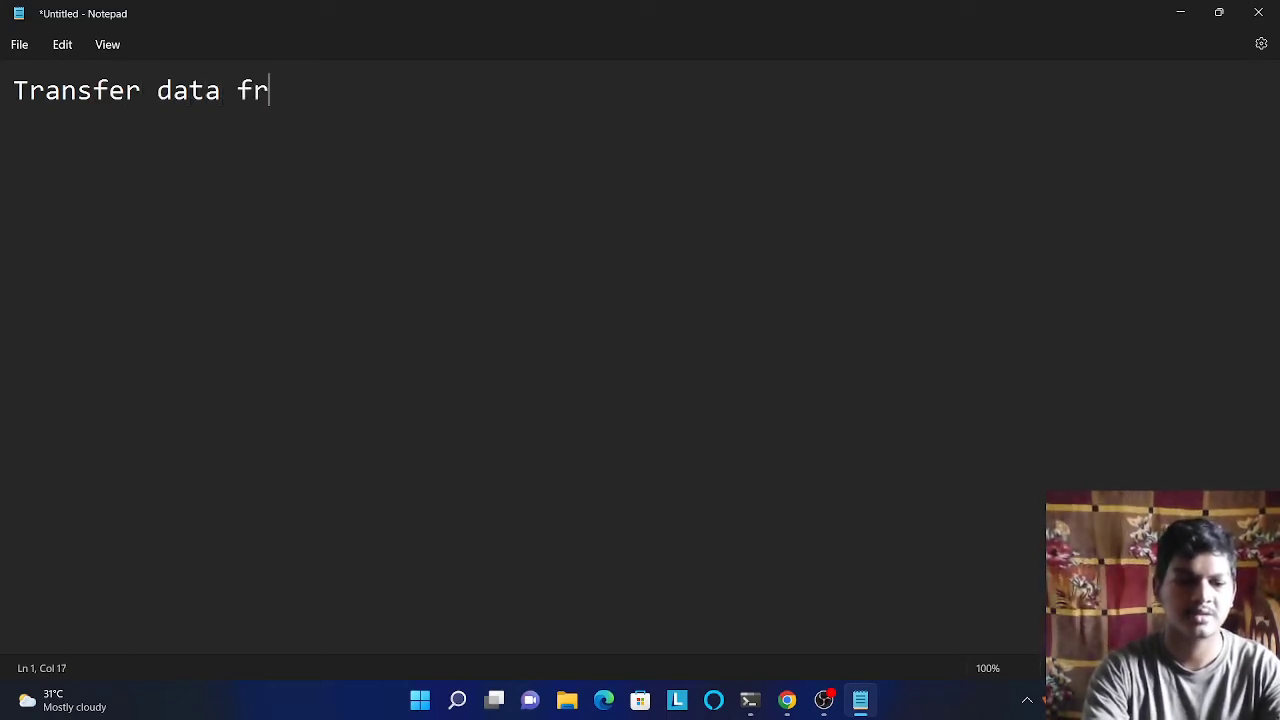
pyautogui.write('o,')
pyautogui.press('BackSpace')
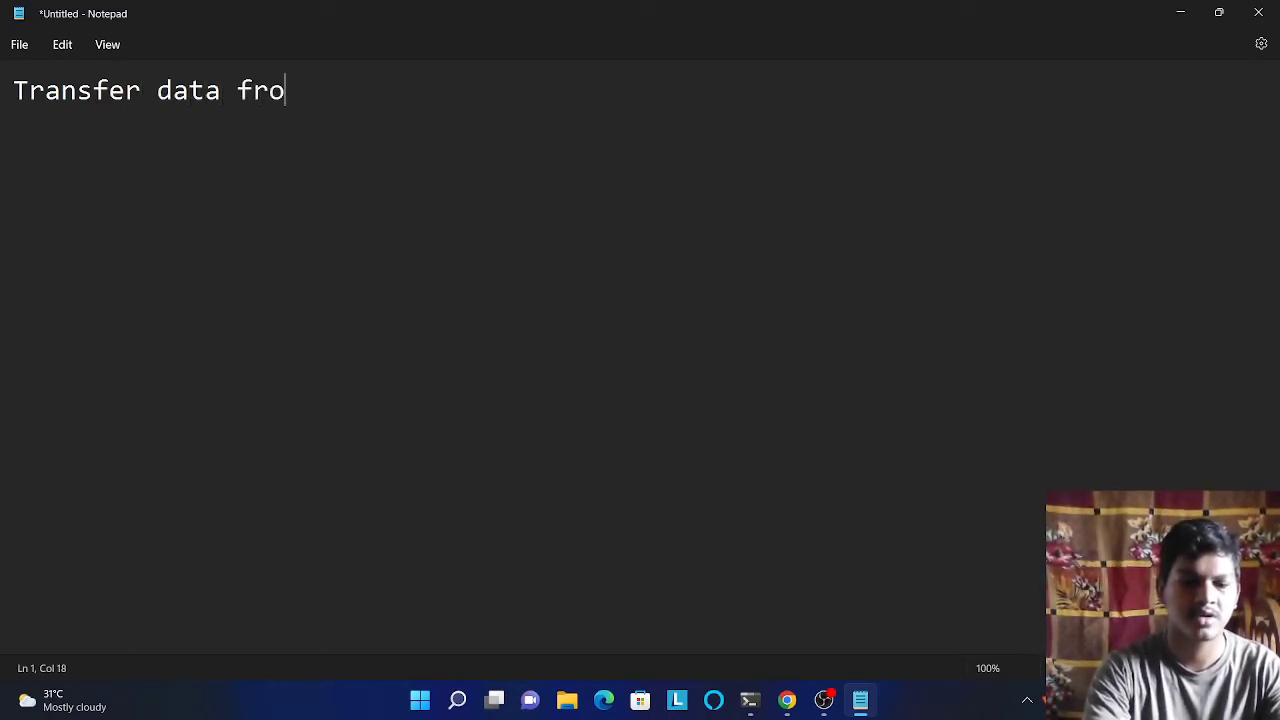
pyautogui.write('m phone')
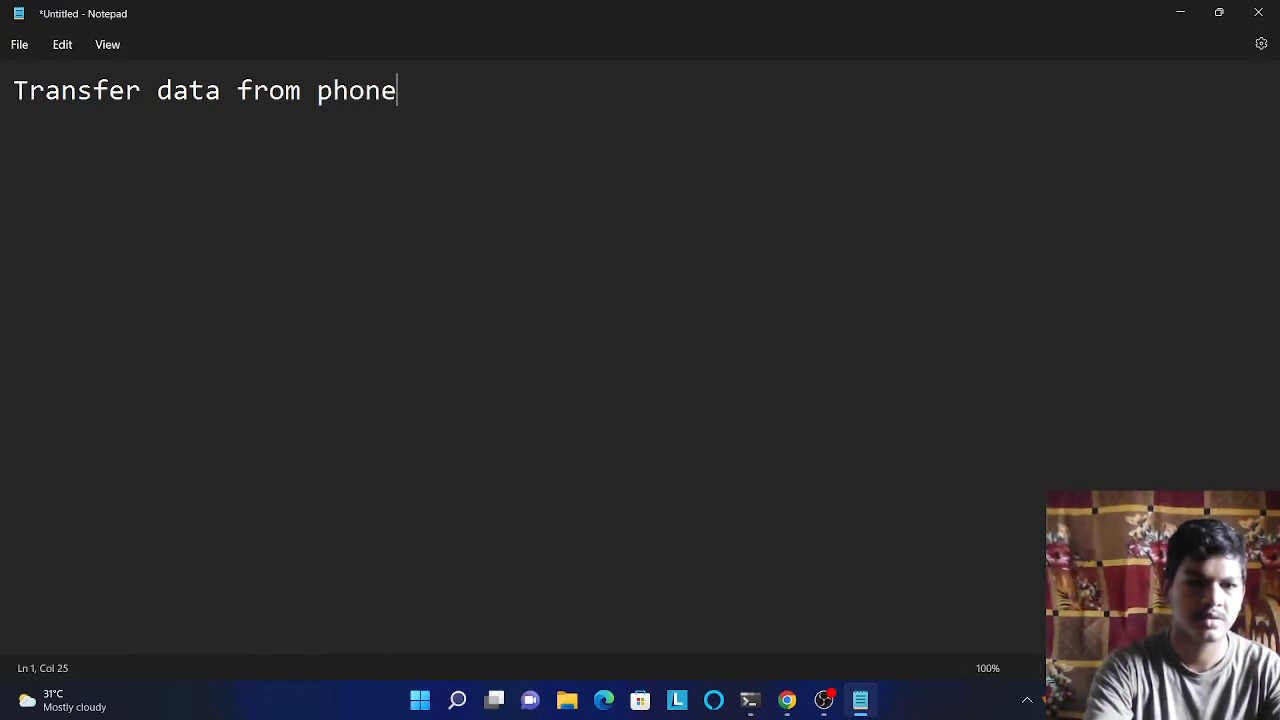
pyautogui.write(' to pc ')
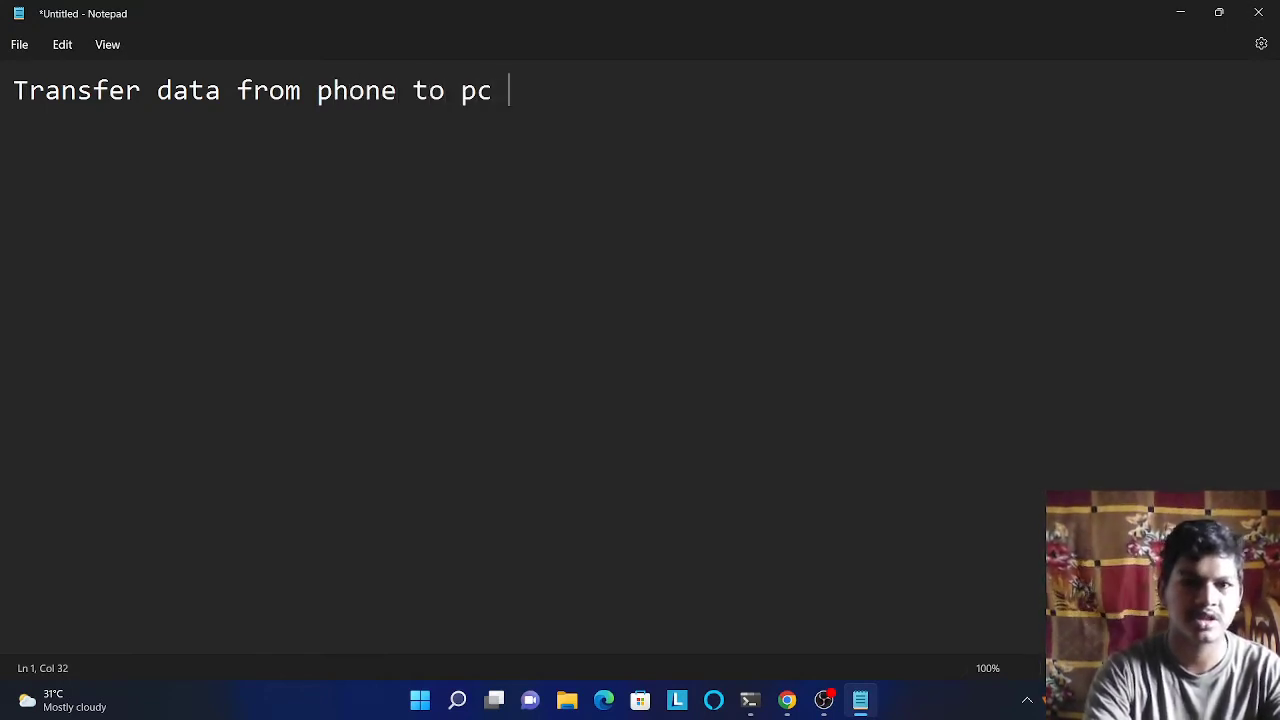
# Complete the first line by adding "or vice versa" after "pc".
pyautogui.write('ort')
pyautogui.press('BackSpace')
pyautogui.write('vi')
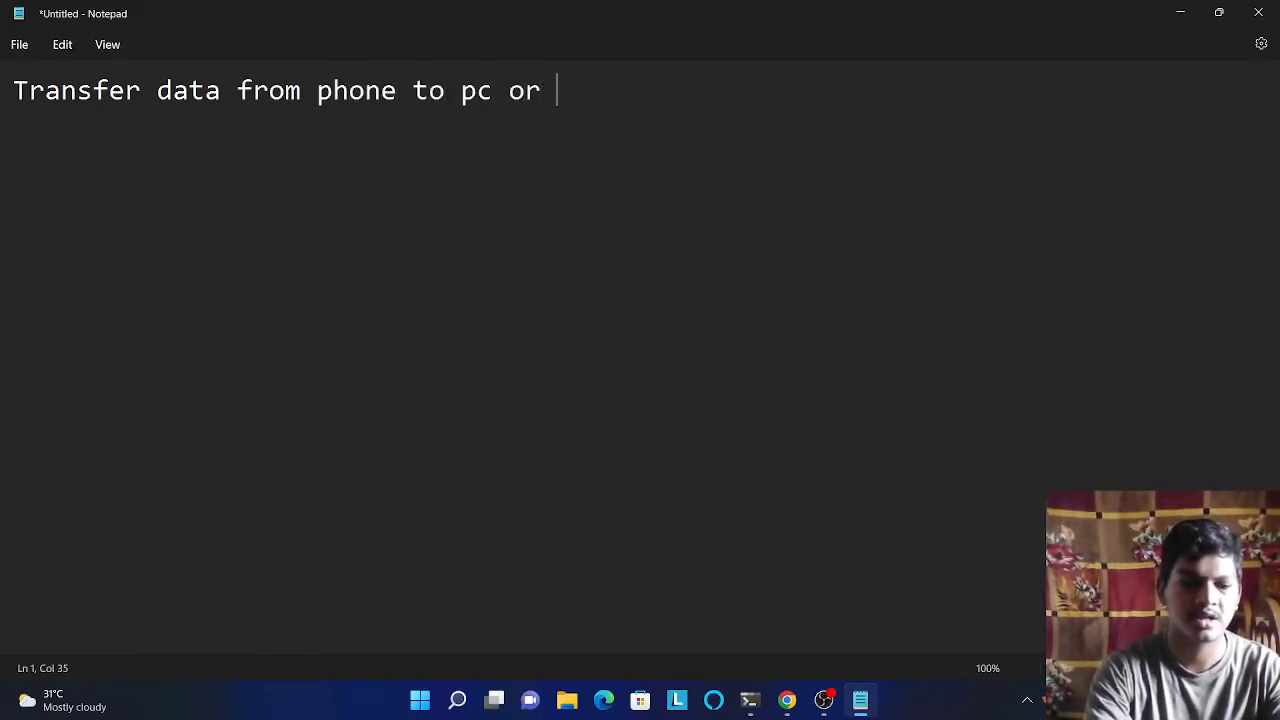
pyautogui.write('ce ve')
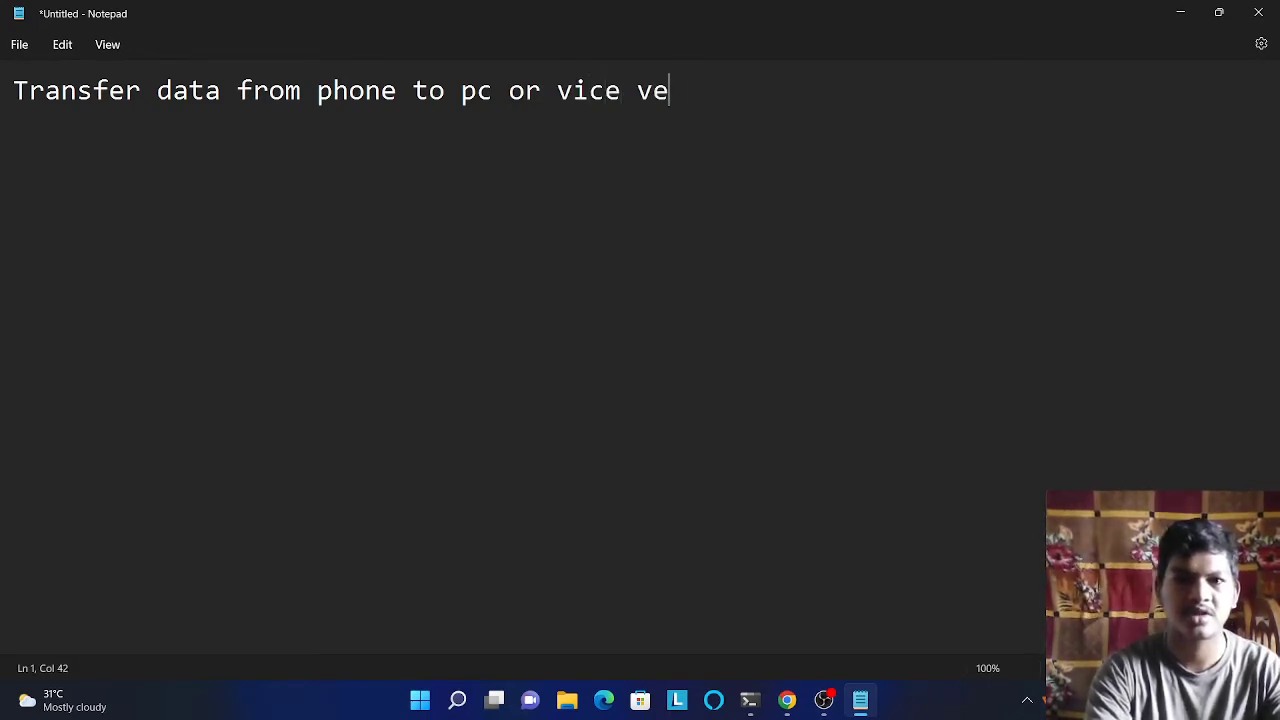
pyautogui.write('rsq')
pyautogui.press('BackSpace')
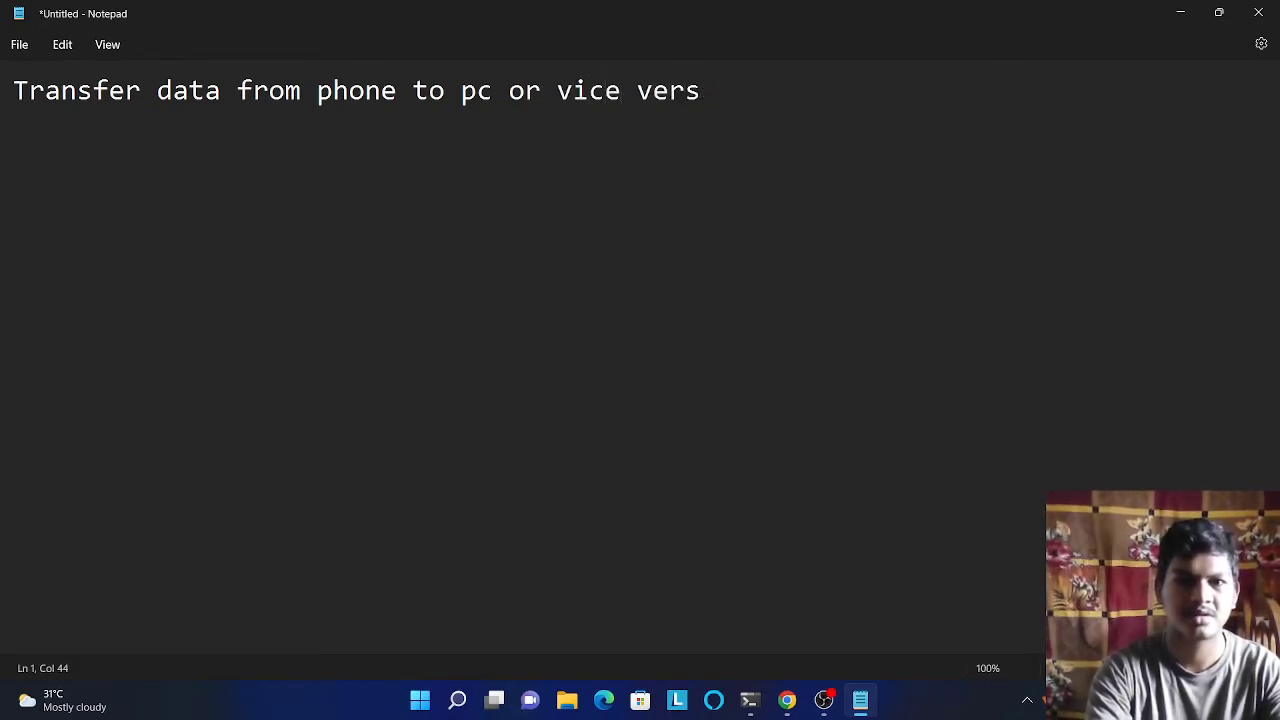
pyautogui.write('q')
pyautogui.press('BackSpace')
pyautogui.write('q')
pyautogui.press('BackSpace')
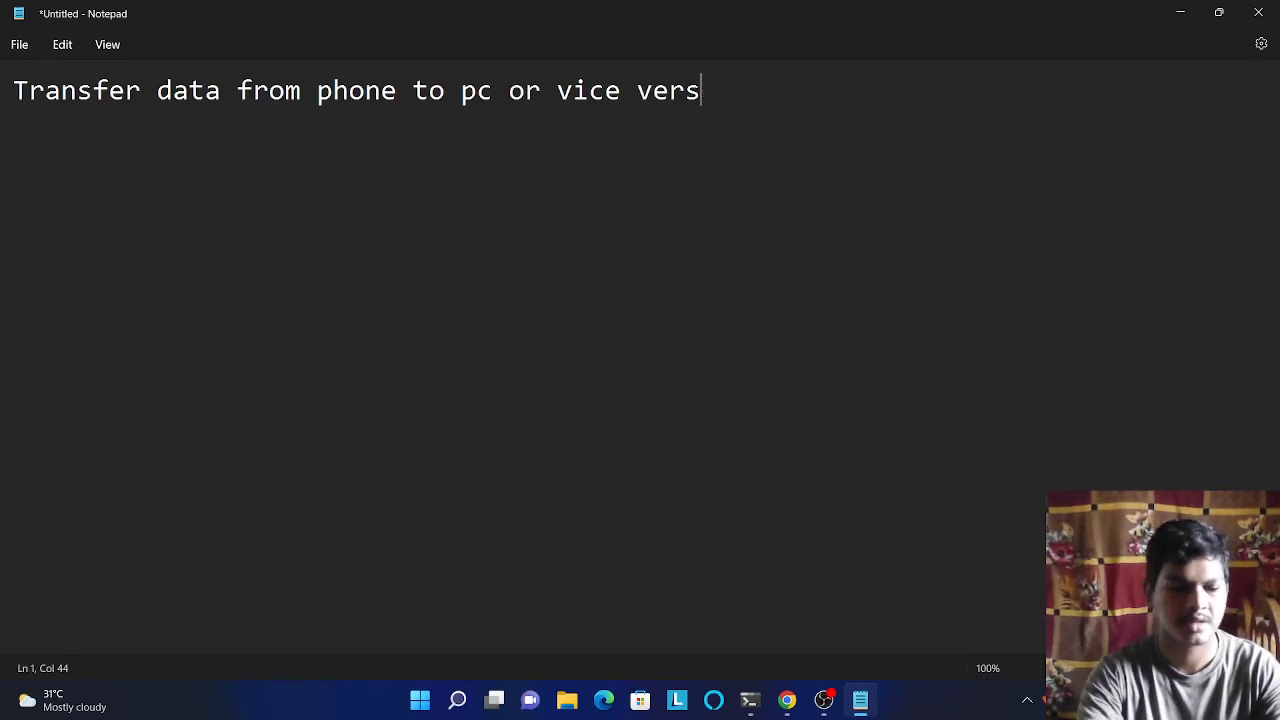
pyautogui.write('a')
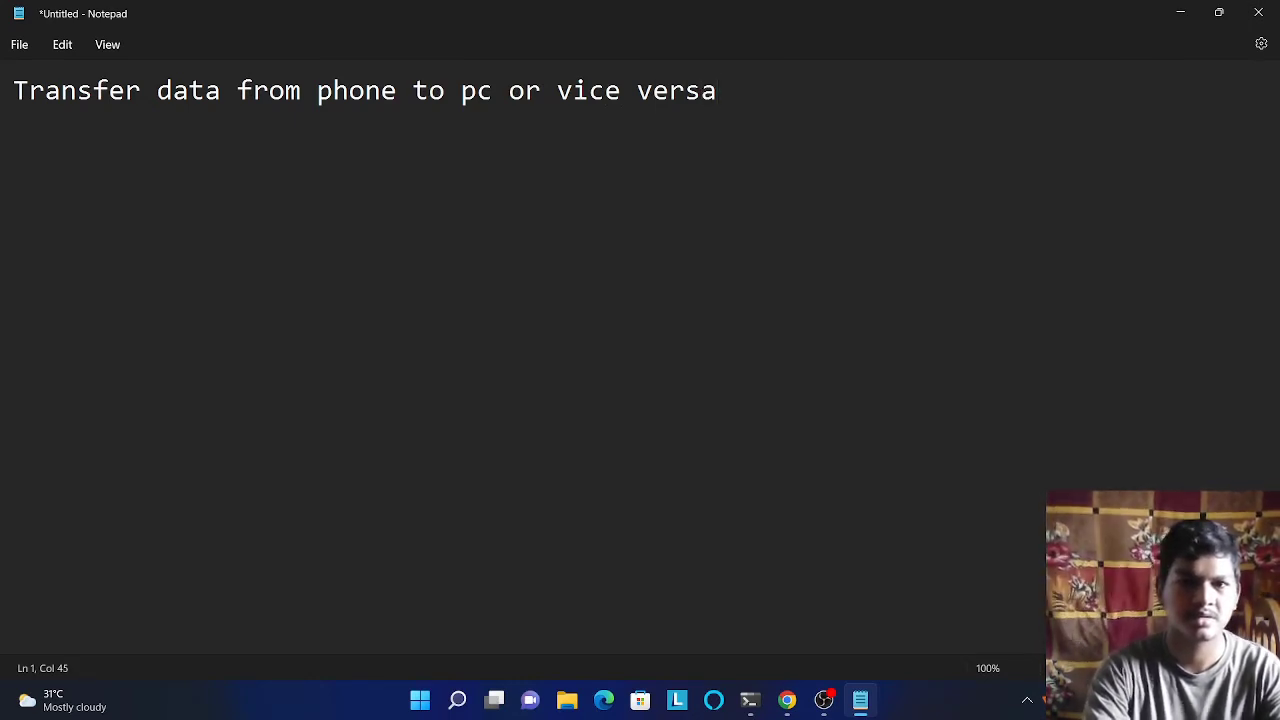
# Start a second line reading "for this you need a phone, computer/labtop,".
pyautogui.press('Return')
pyautogui.write('f')
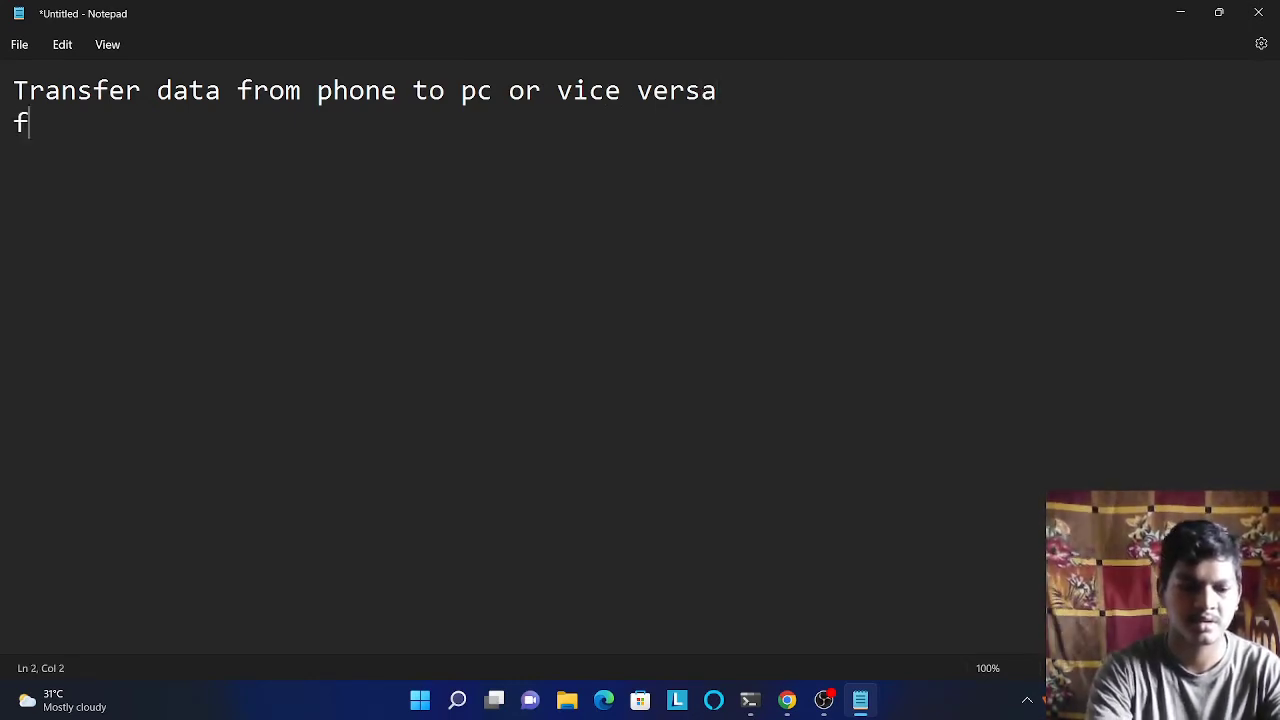
pyautogui.write('or this ')
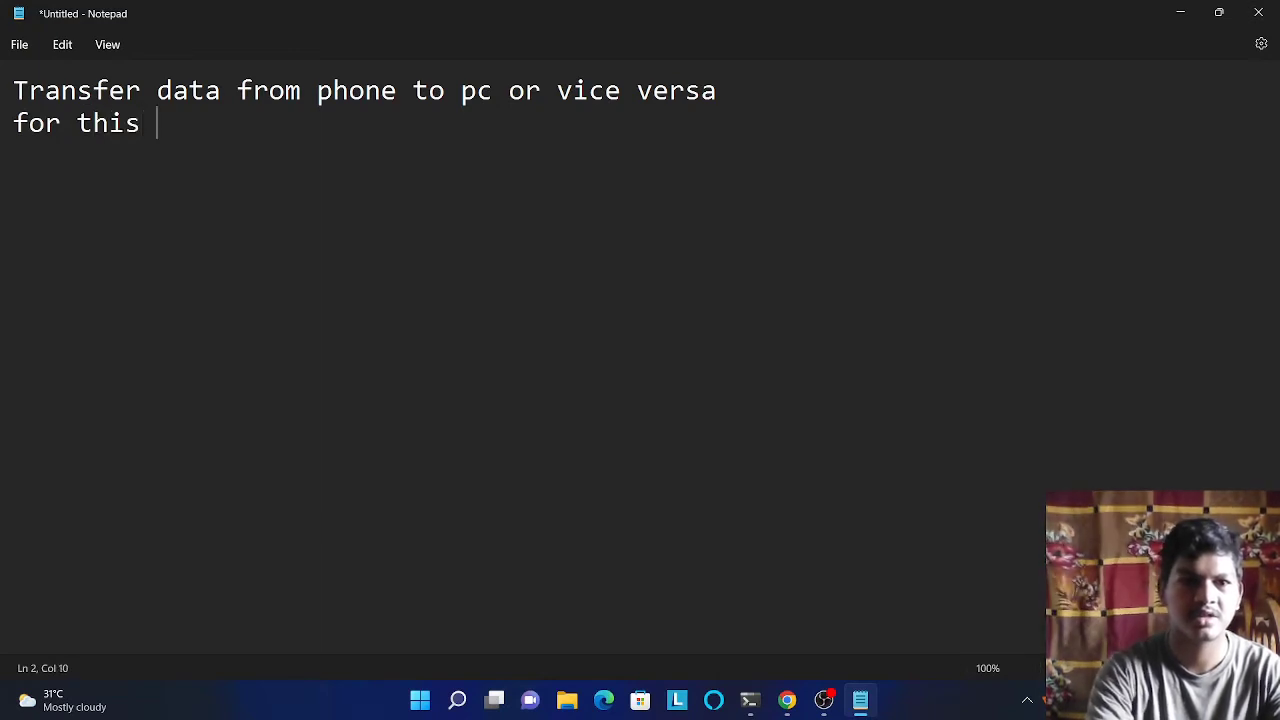
pyautogui.write('you nee')
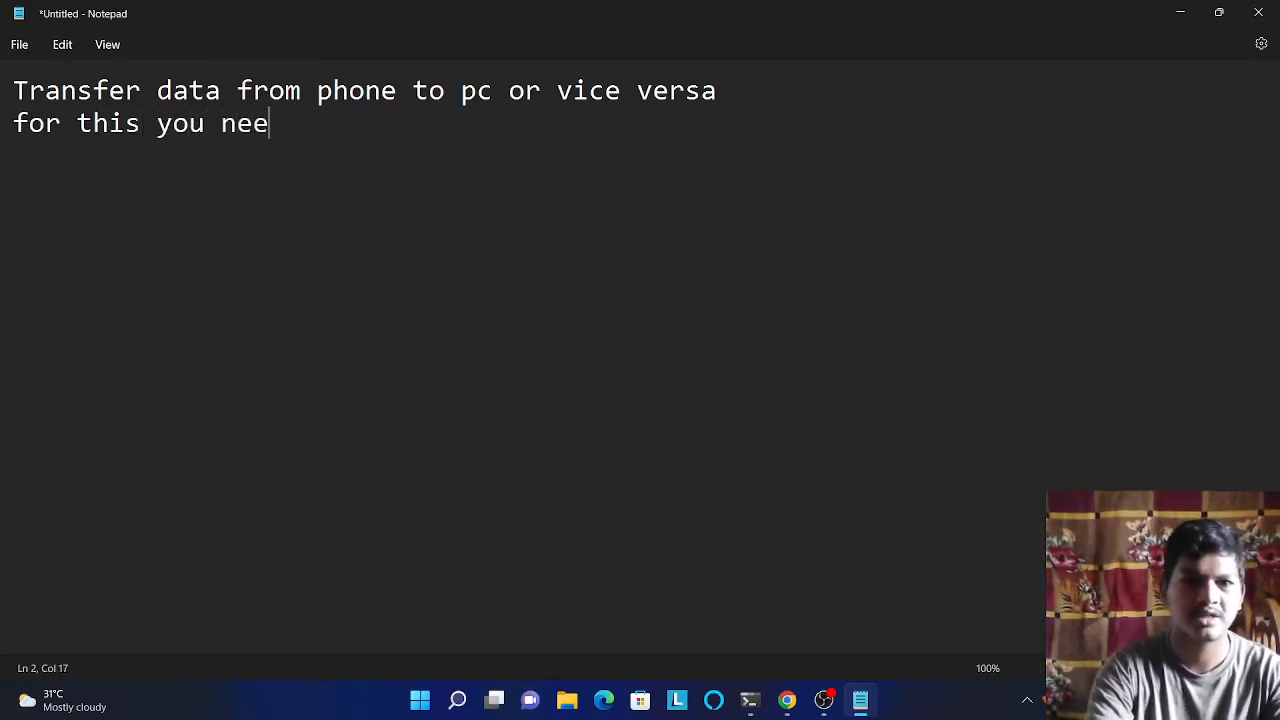
pyautogui.write('d a ')
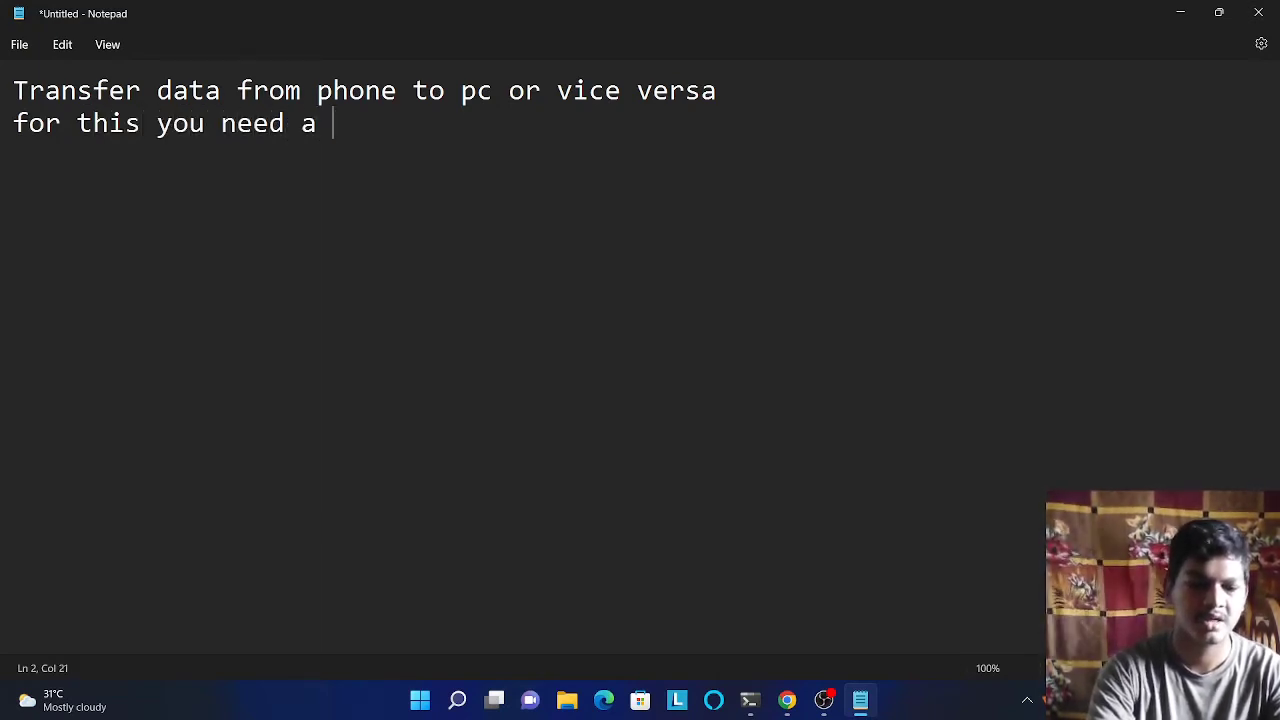
pyautogui.write('phon')
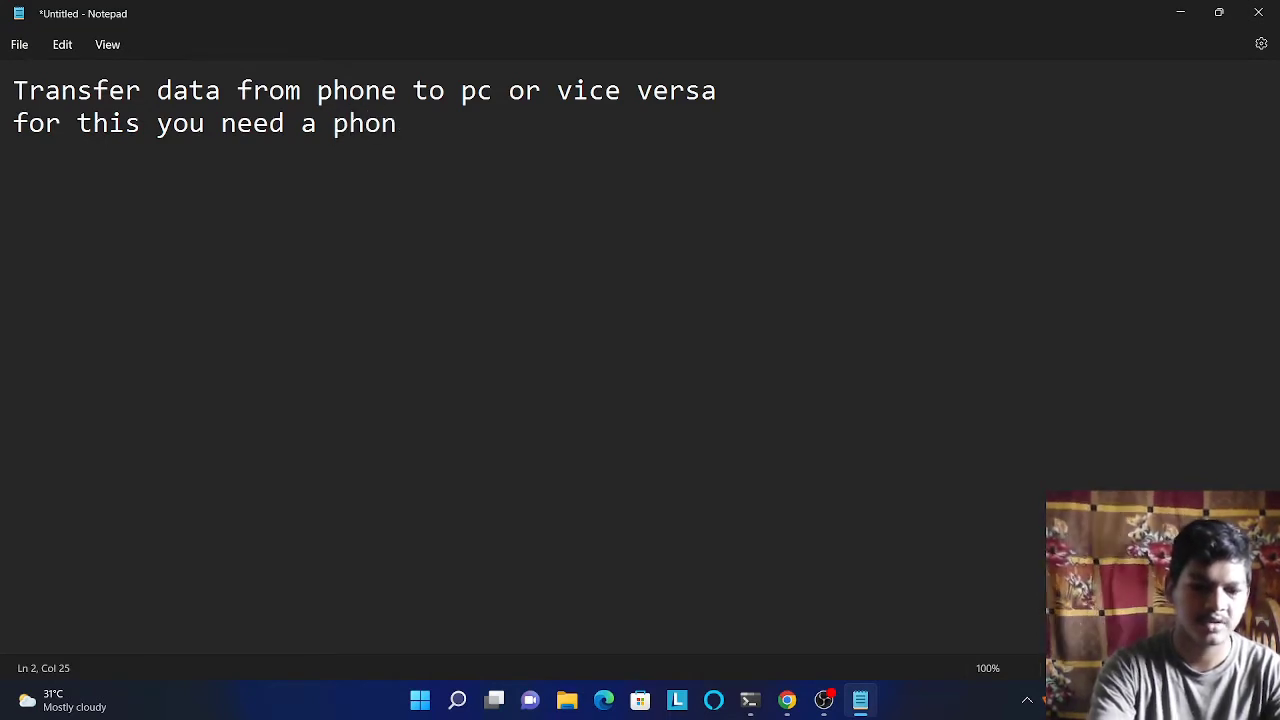
pyautogui.write('e, c')
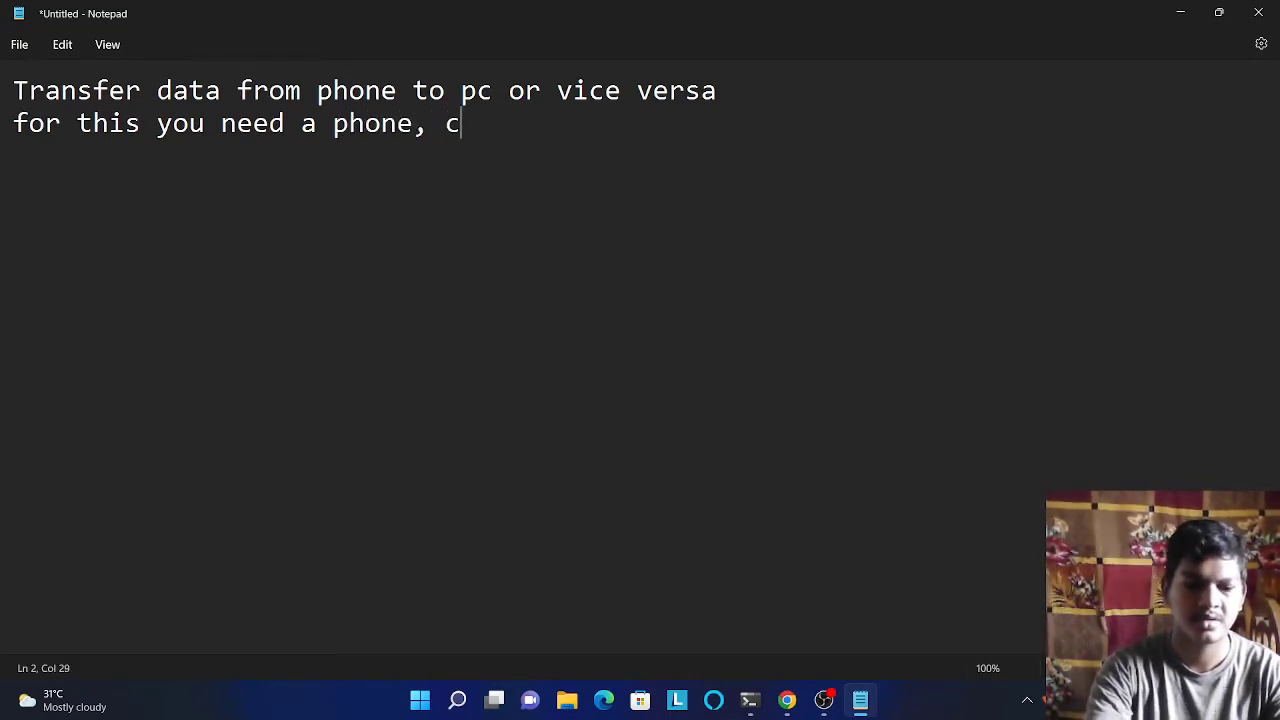
pyautogui.write('omputer')
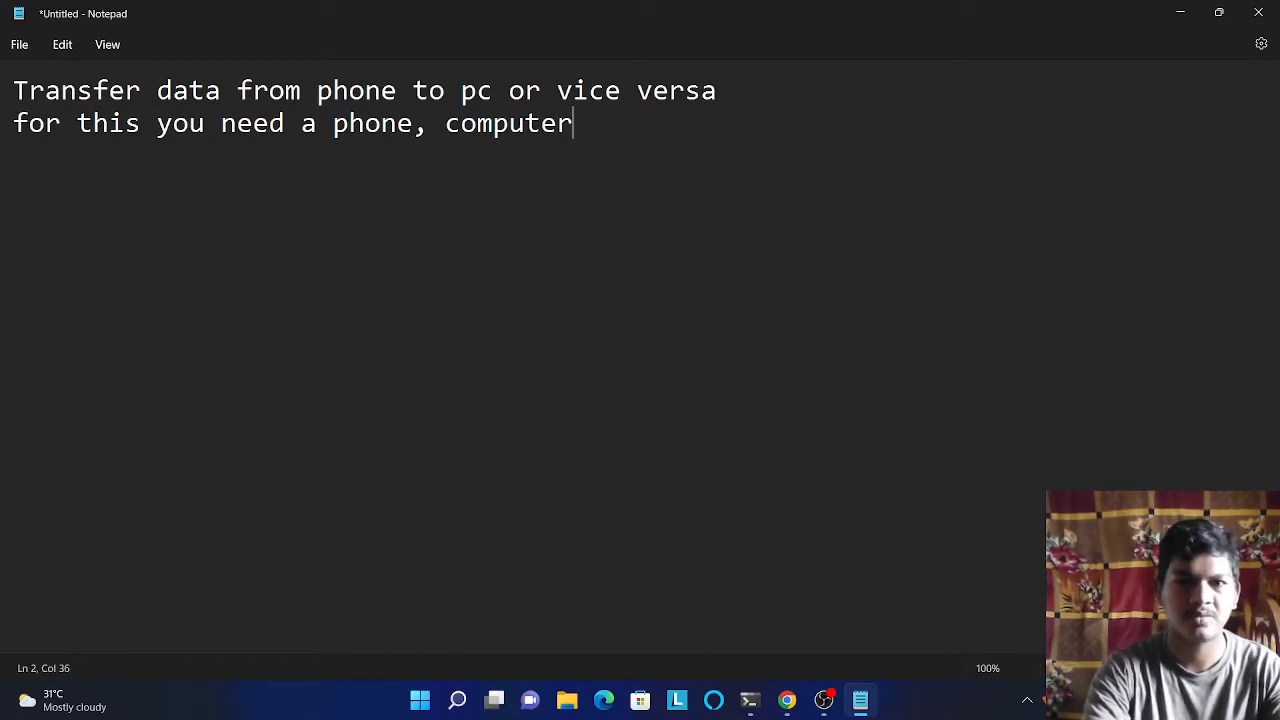
pyautogui.write('/labt')
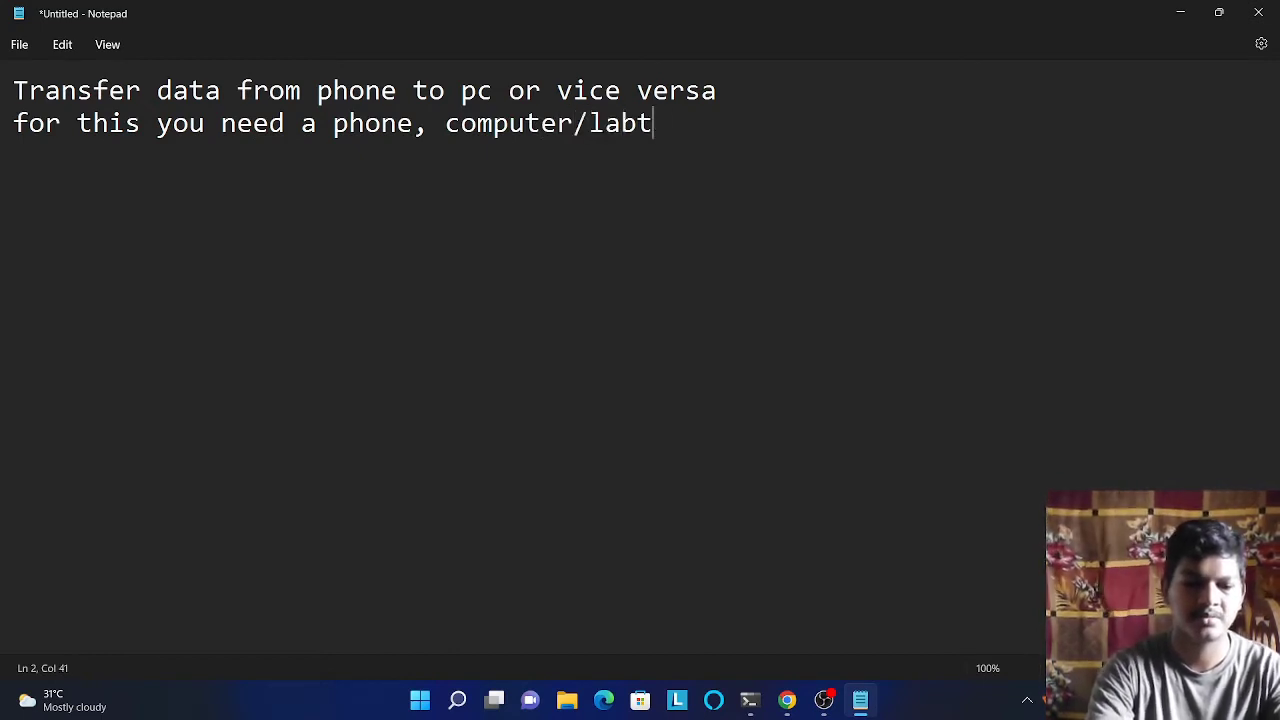
pyautogui.write('op, ')
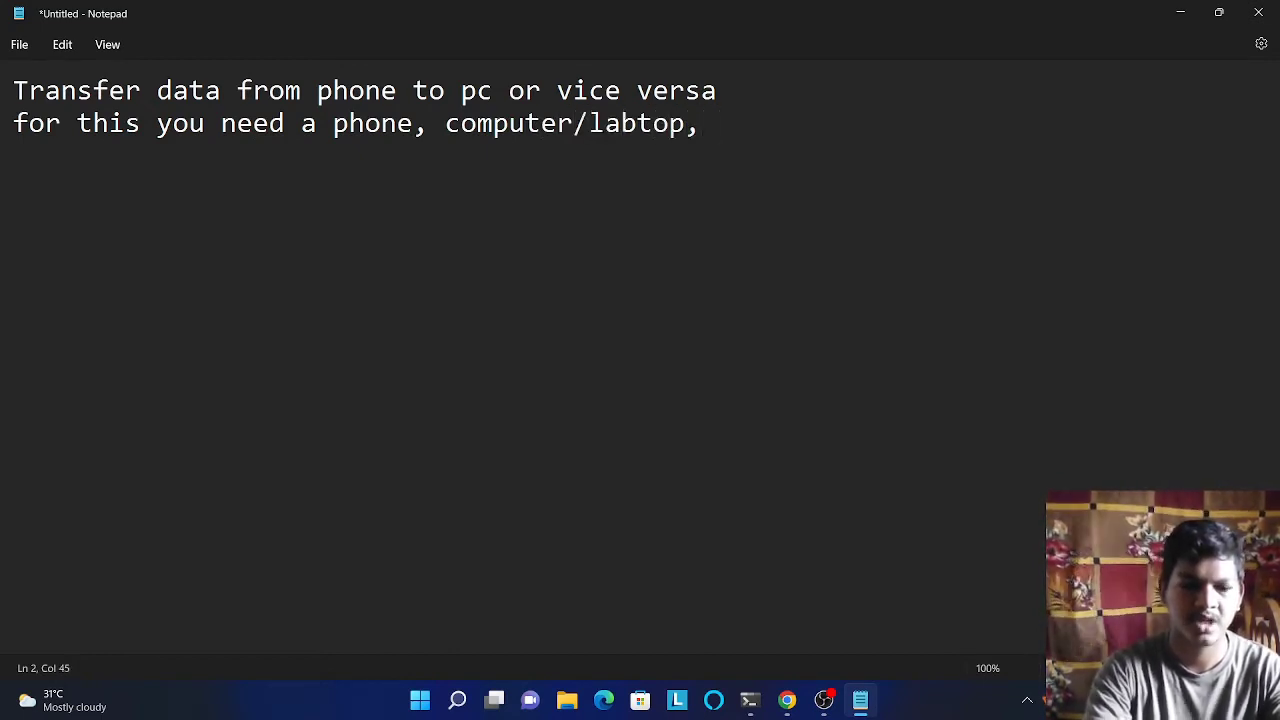
# Continue the second line with "usb cable to connect phone and".
pyautogui.write('usb ')
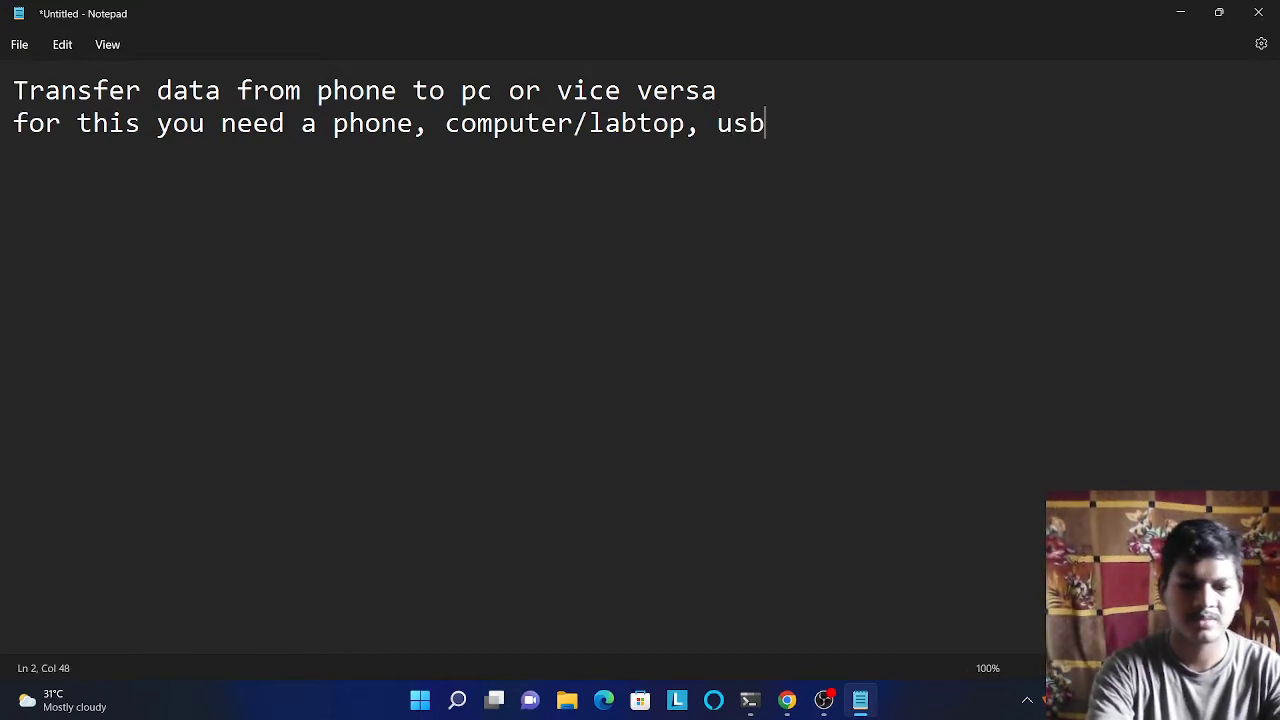
pyautogui.write('cabl')
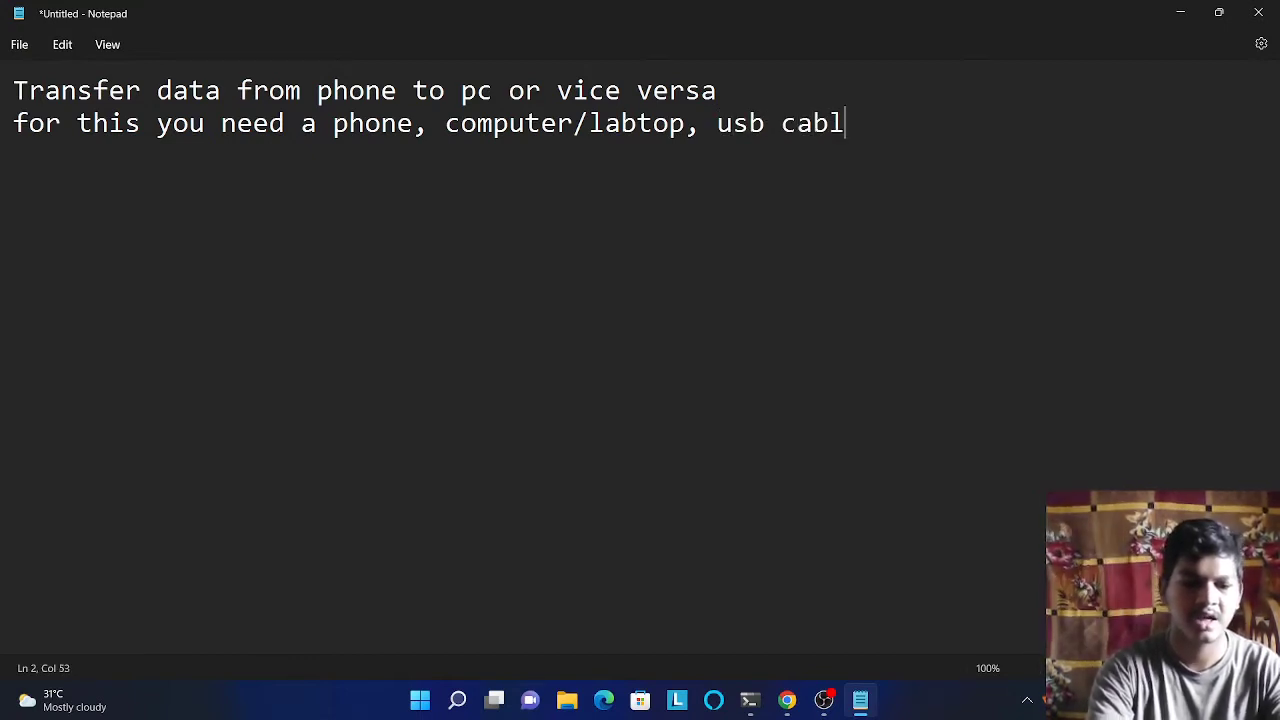
pyautogui.write('e for')
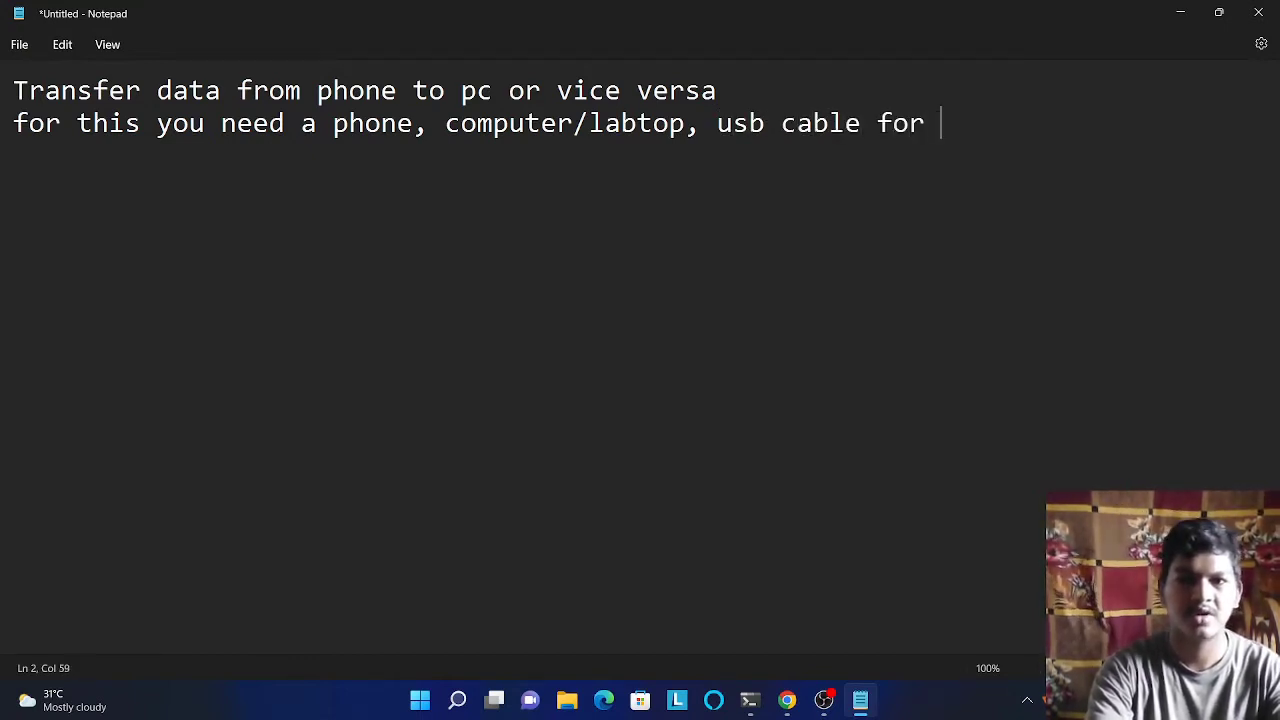
pyautogui.press('BackSpace')
pyautogui.press('BackSpace')
pyautogui.press('BackSpace')
pyautogui.press('BackSpace')
pyautogui.write('t')
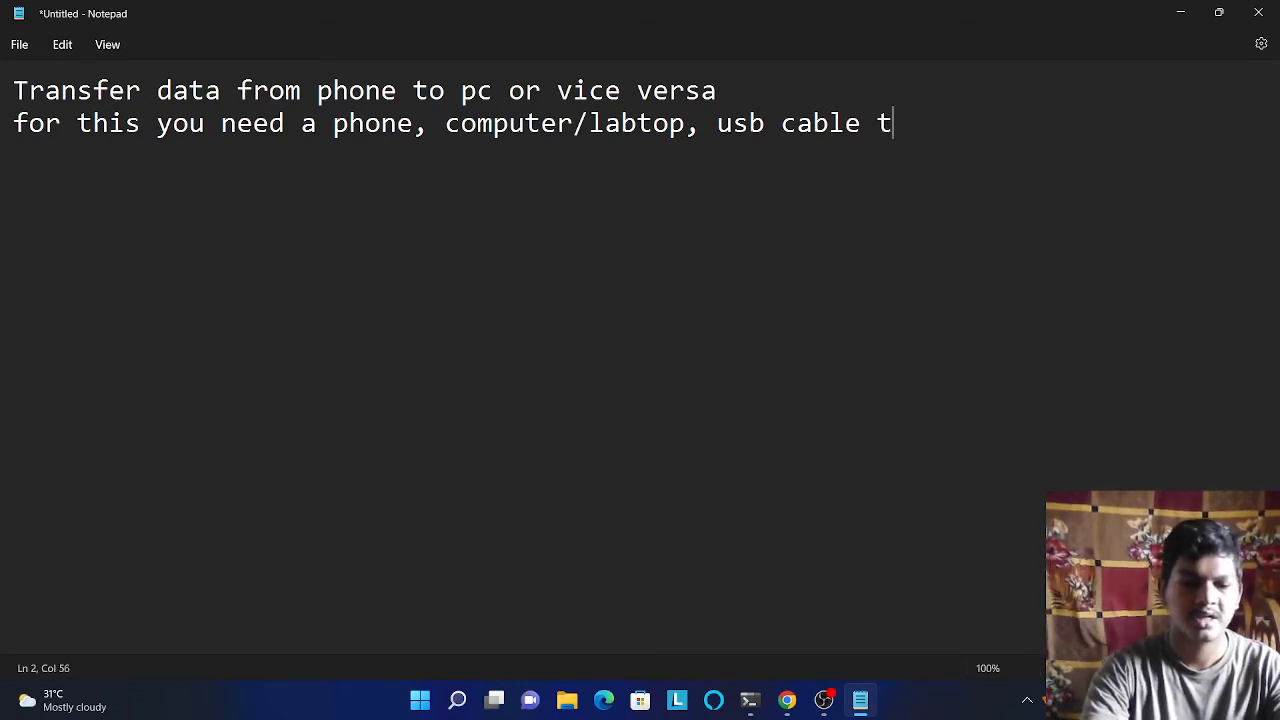
pyautogui.write('o connect')
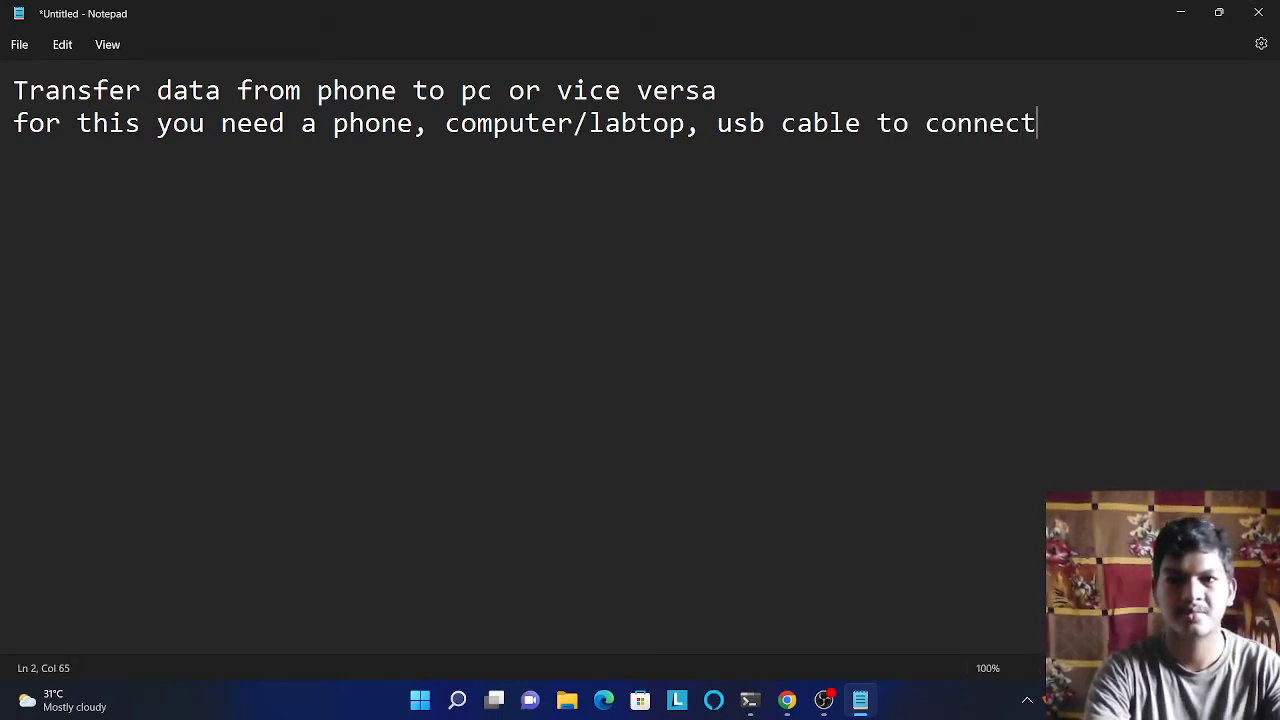
pyautogui.write(' phone ')
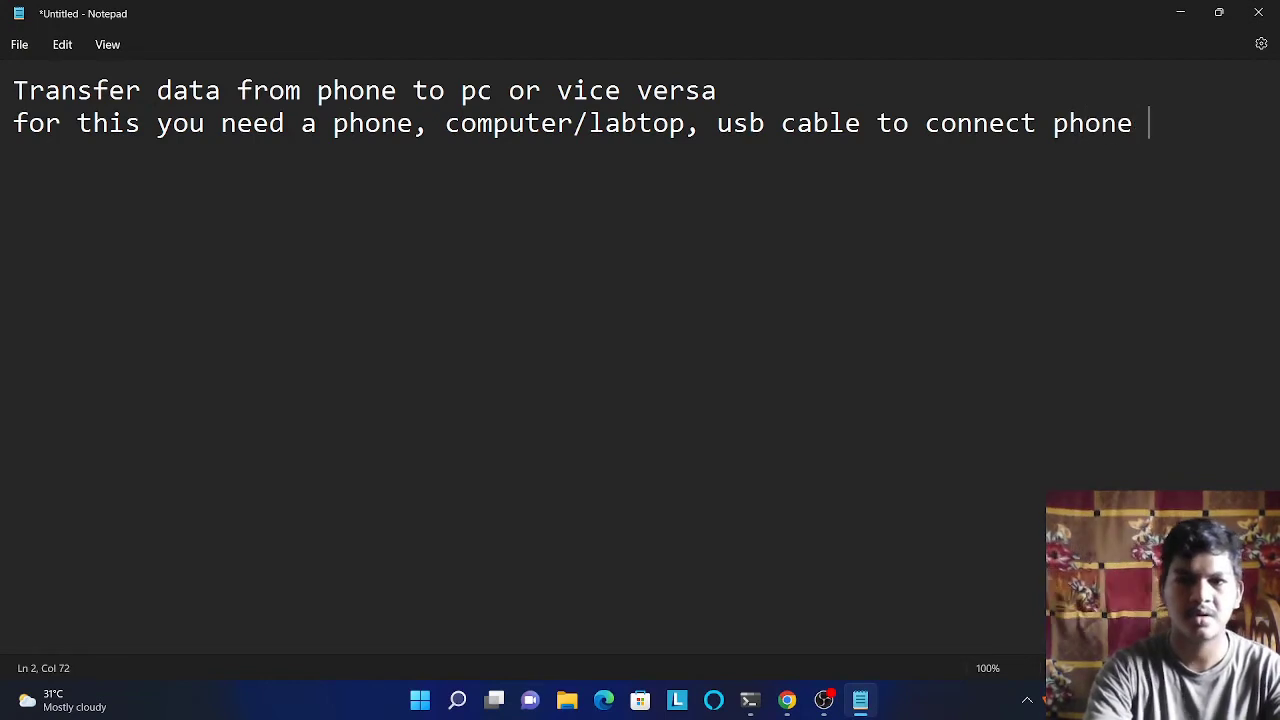
pyautogui.write('qan')
pyautogui.press('BackSpace')
pyautogui.press('BackSpace')
pyautogui.press('BackSpace')
pyautogui.write('a')
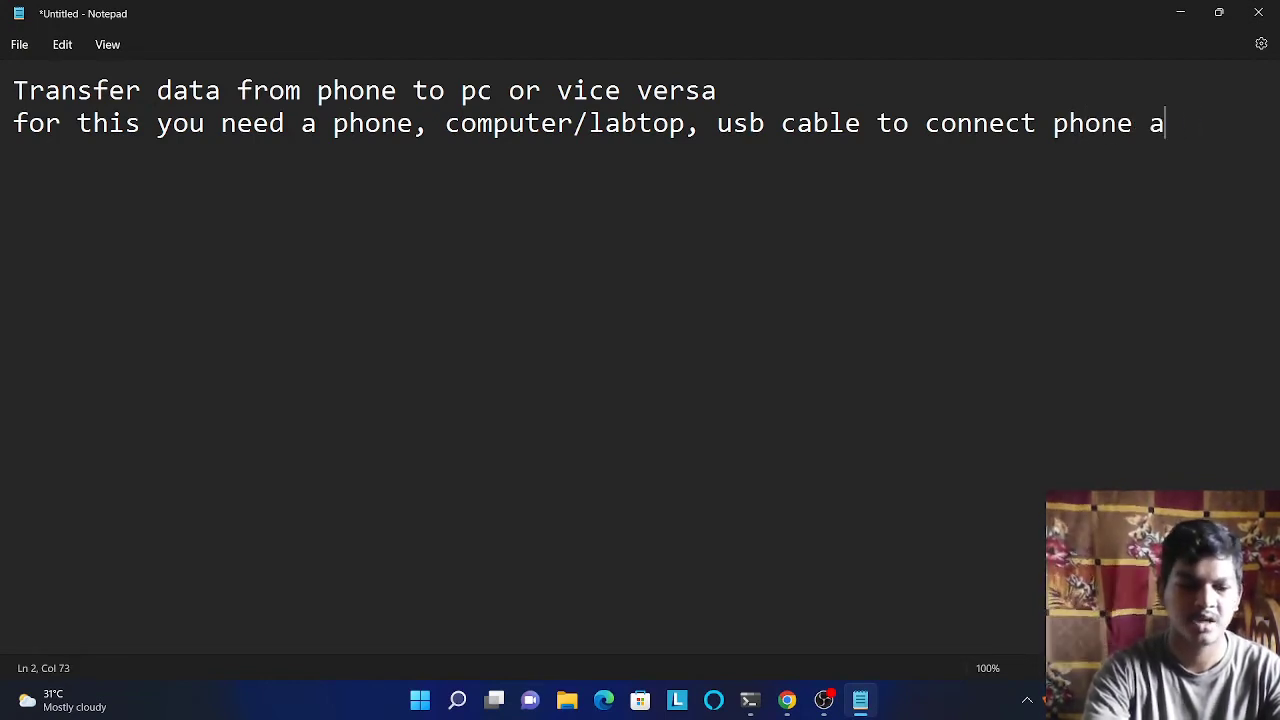
pyautogui.write('nd')
# Add a third line reading "pc(personal computer)" below the line about the usb cable.
pyautogui.press('Return')
pyautogui.write('pc')
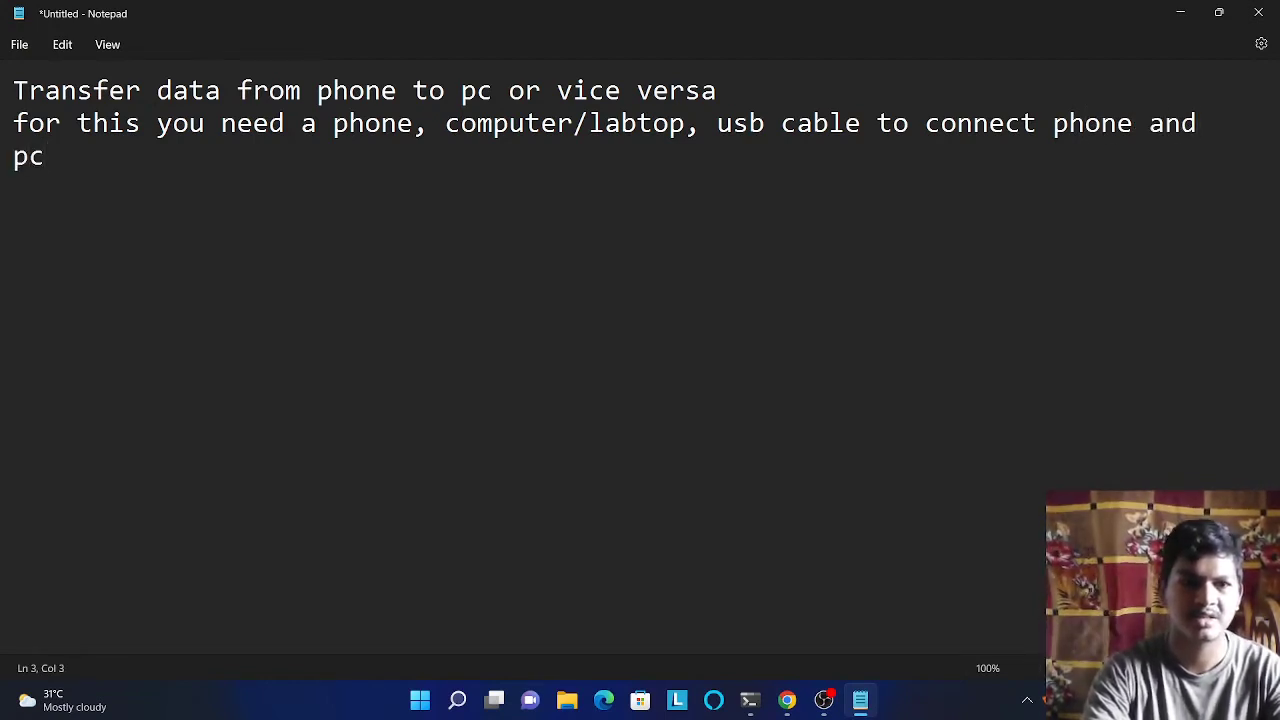
pyautogui.write('(p')
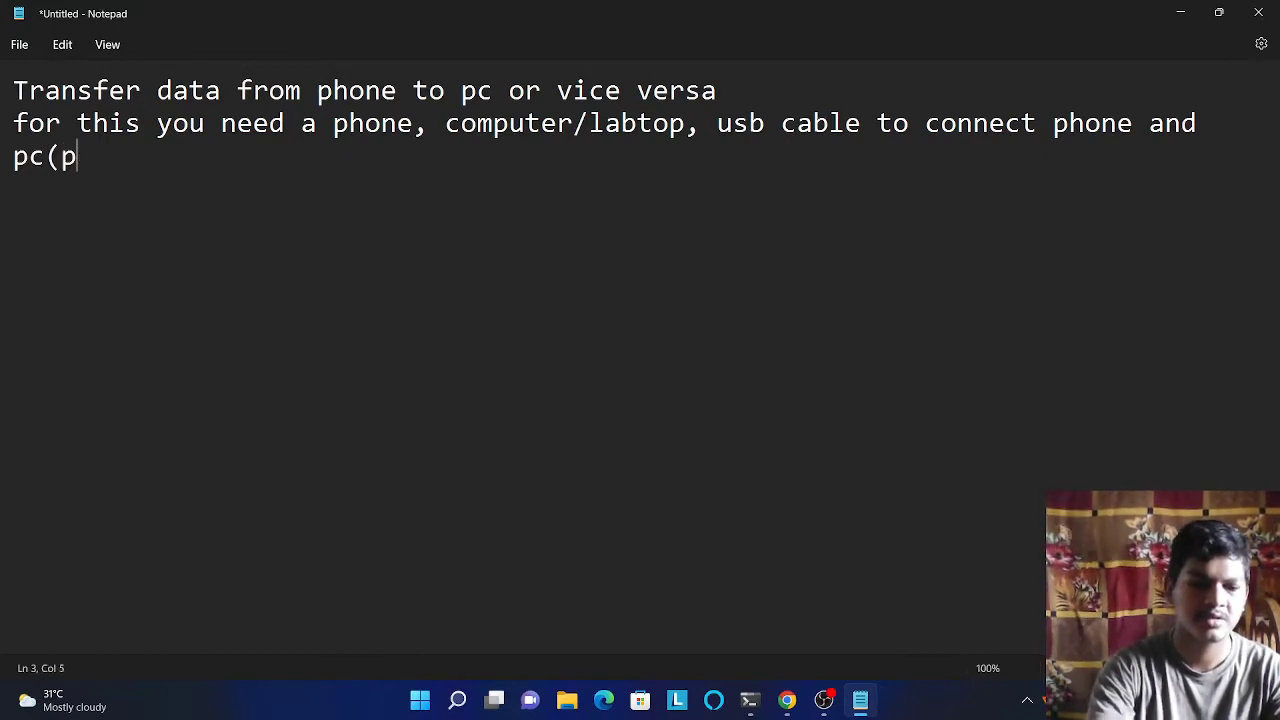
pyautogui.write('ersonal ')
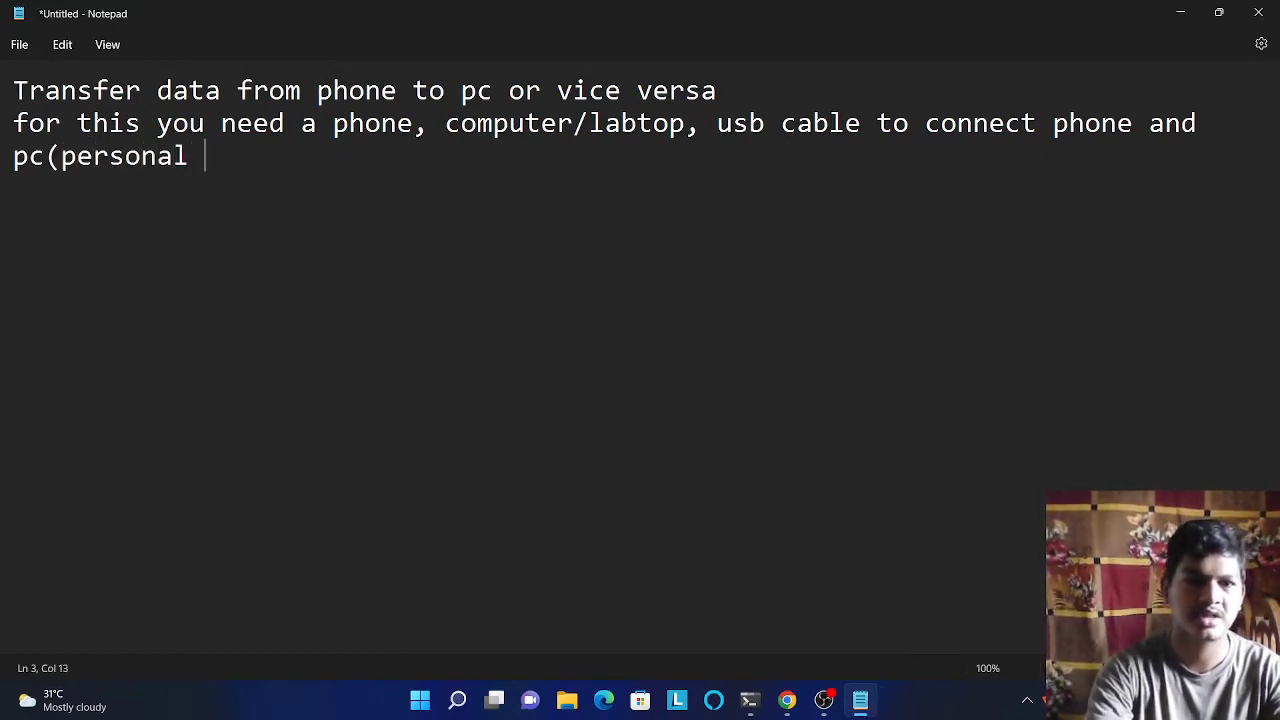
pyautogui.write('computer')
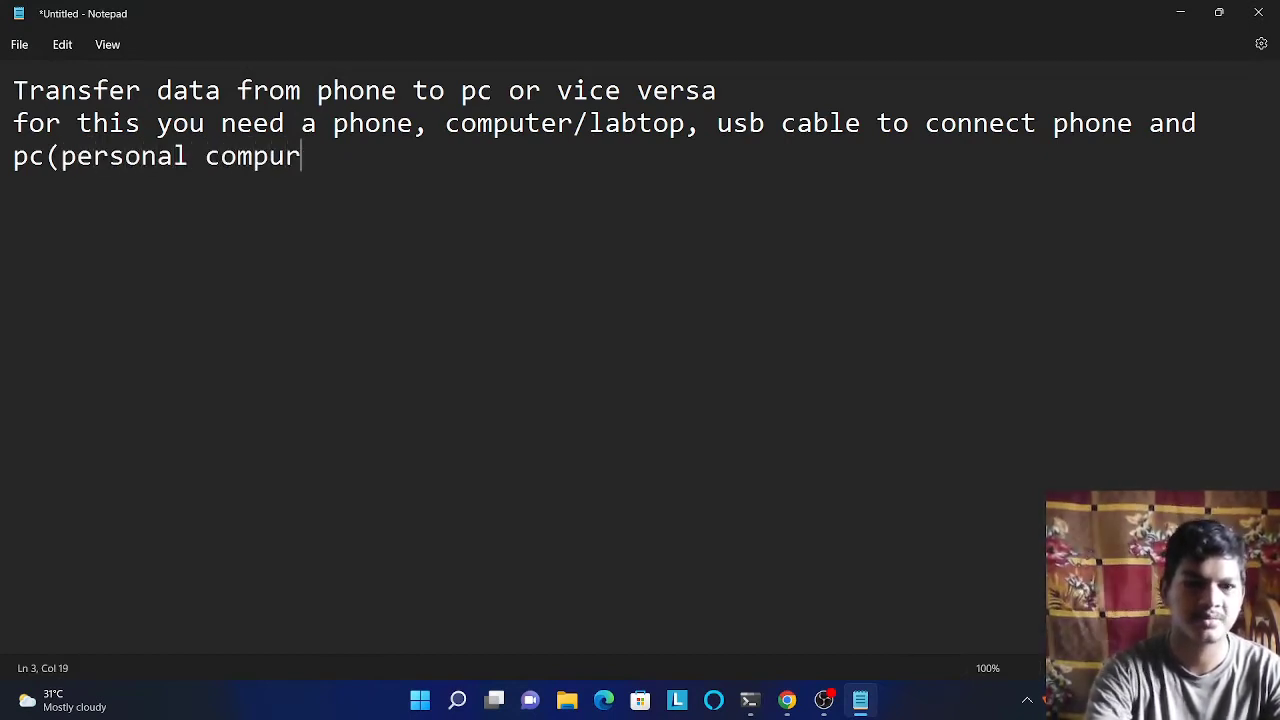
pyautogui.press('BackSpace')
pyautogui.write('ter')
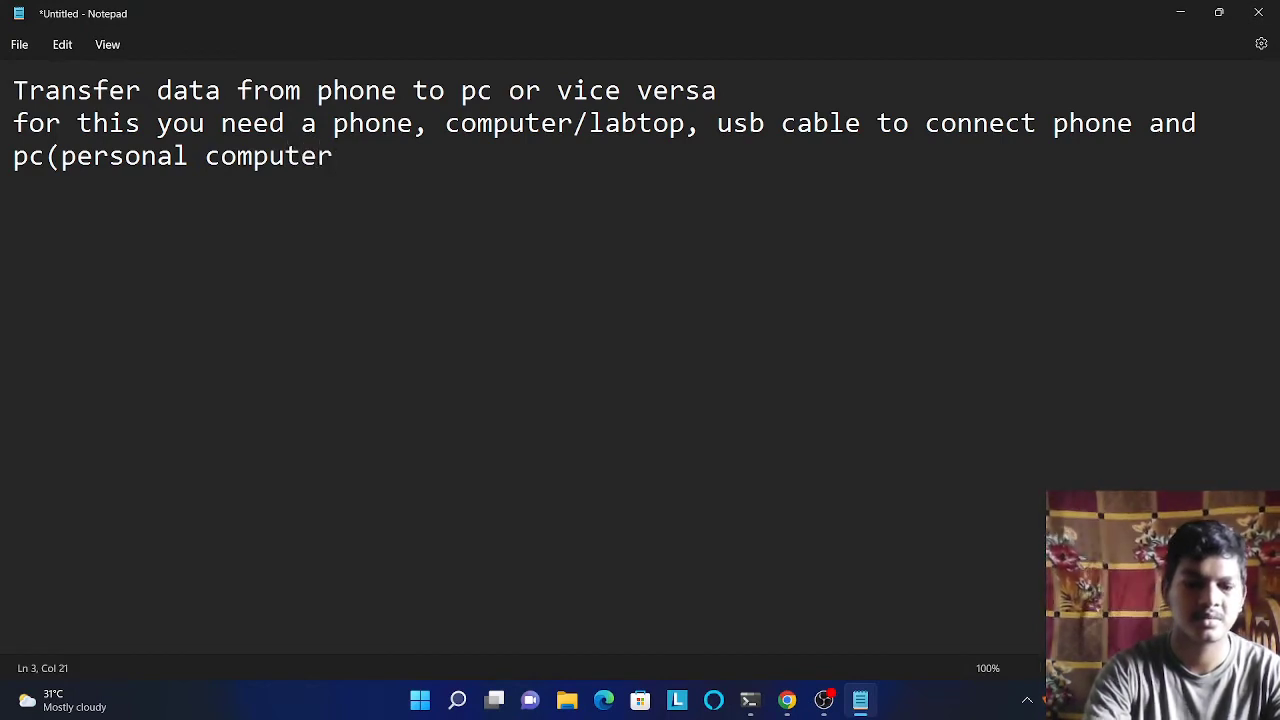
pyautogui.write(')')
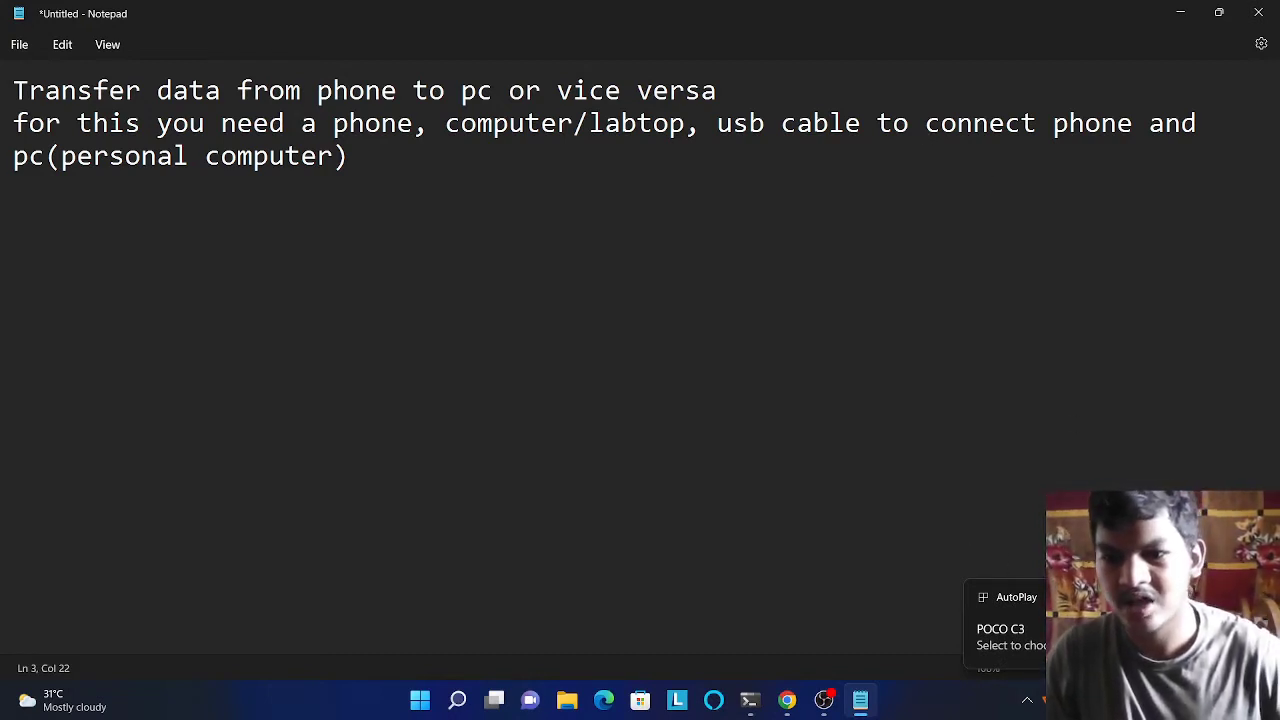
# Minimize the notes, switch to a maximized File Explorer window and open the POCO C3 phone from This PC.
pyautogui.click(1182, 13)
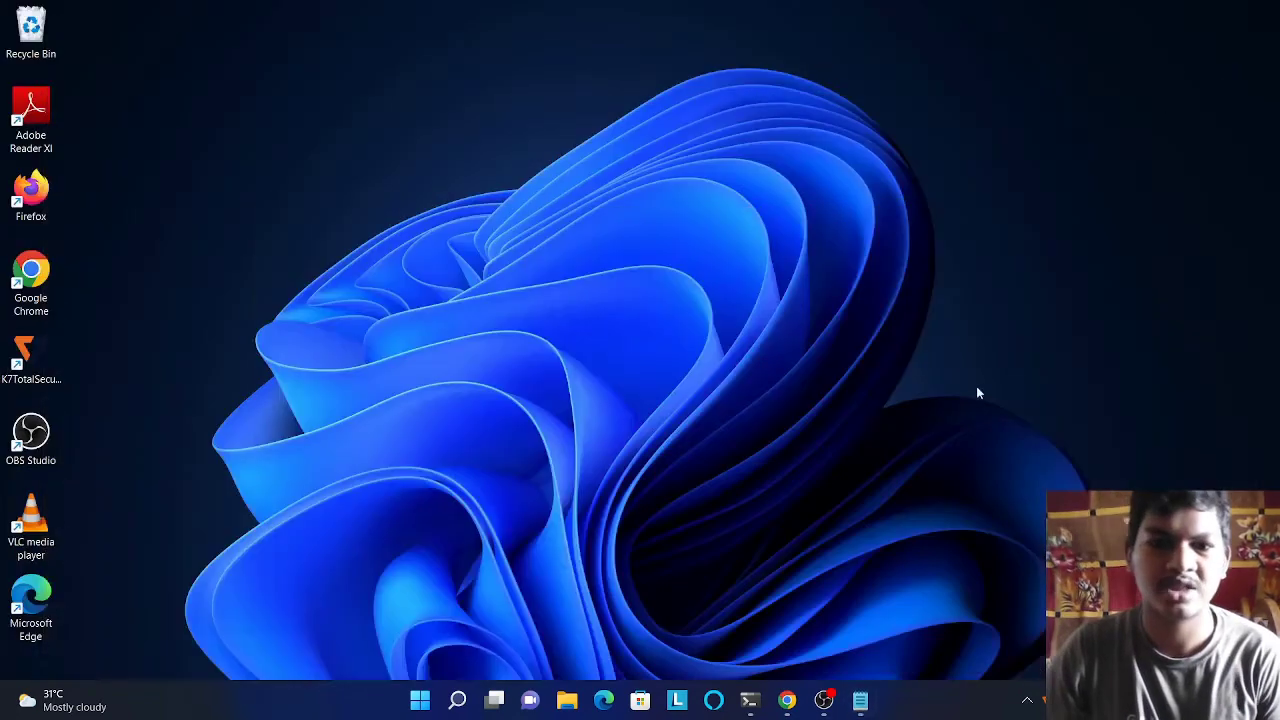
pyautogui.click(566, 705)
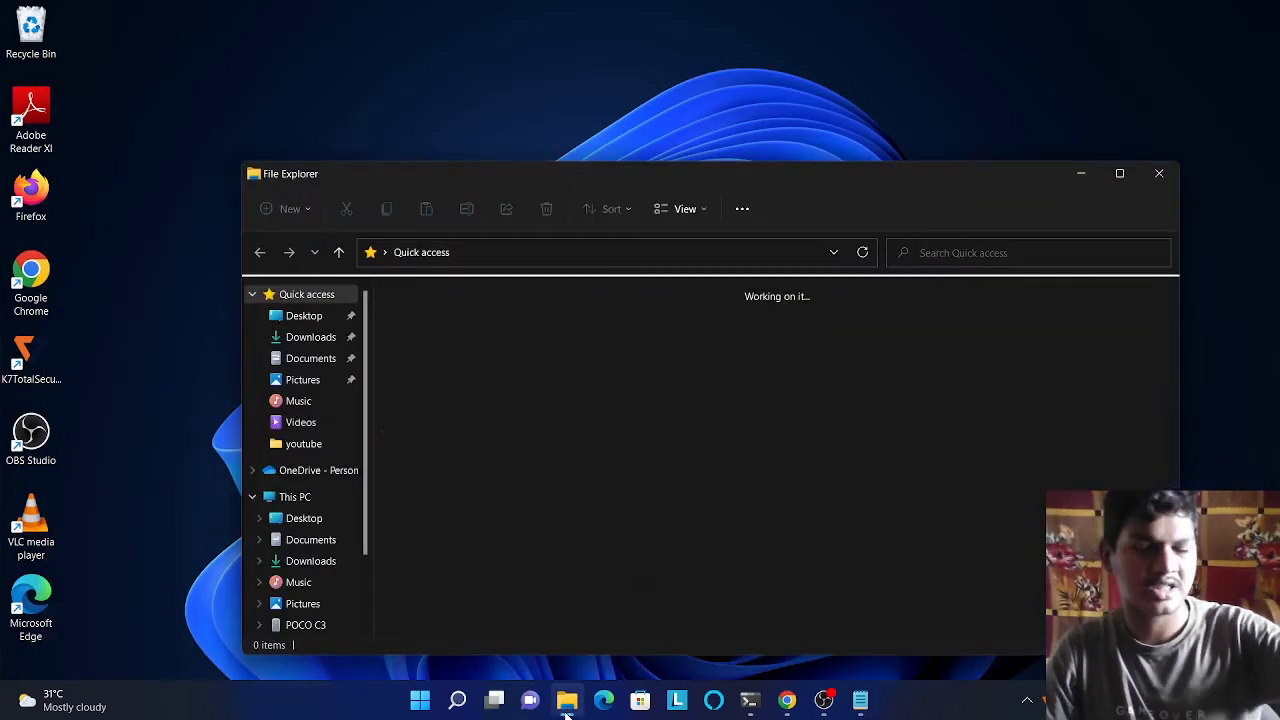
pyautogui.click(1120, 174)
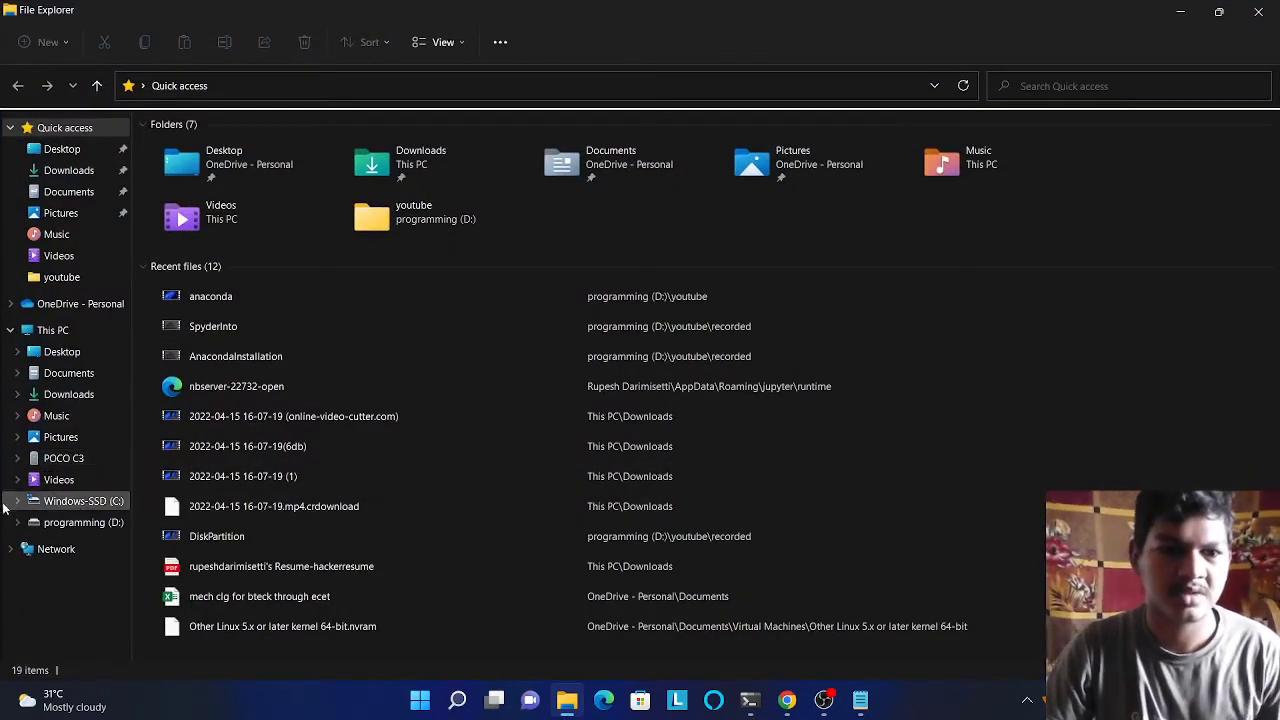
pyautogui.click(53, 331)
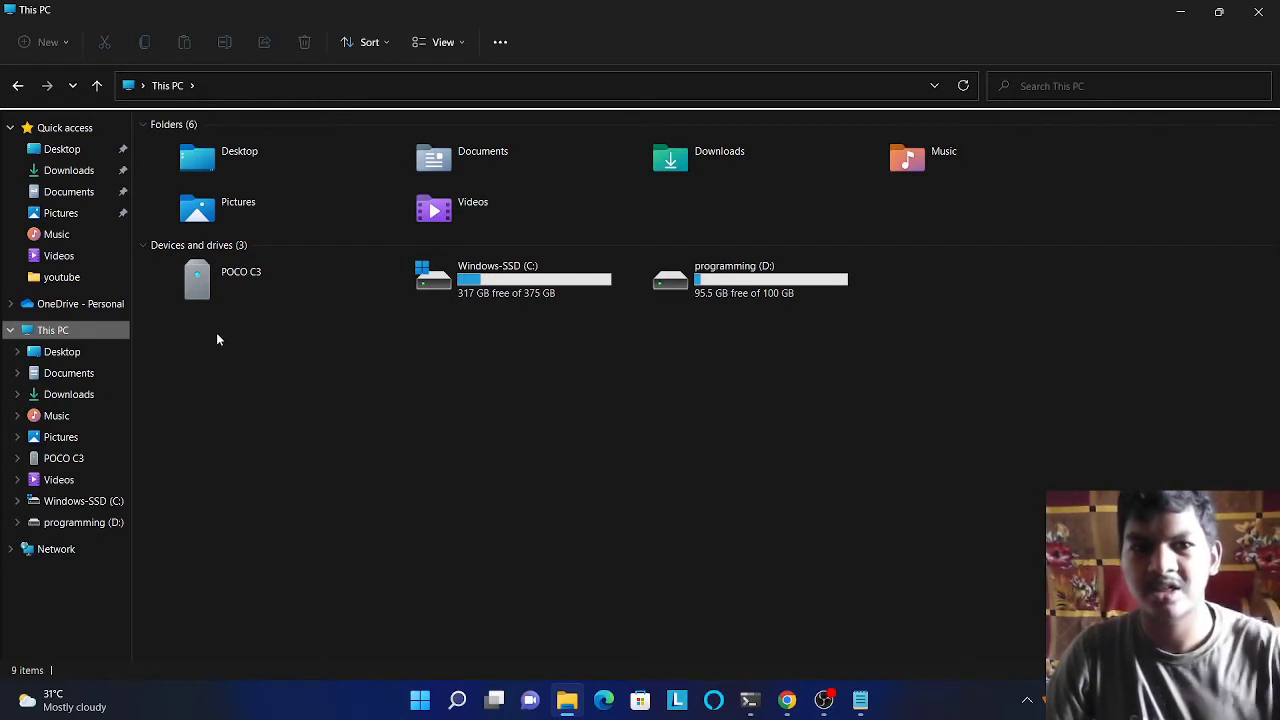
pyautogui.doubleClick(225, 279)
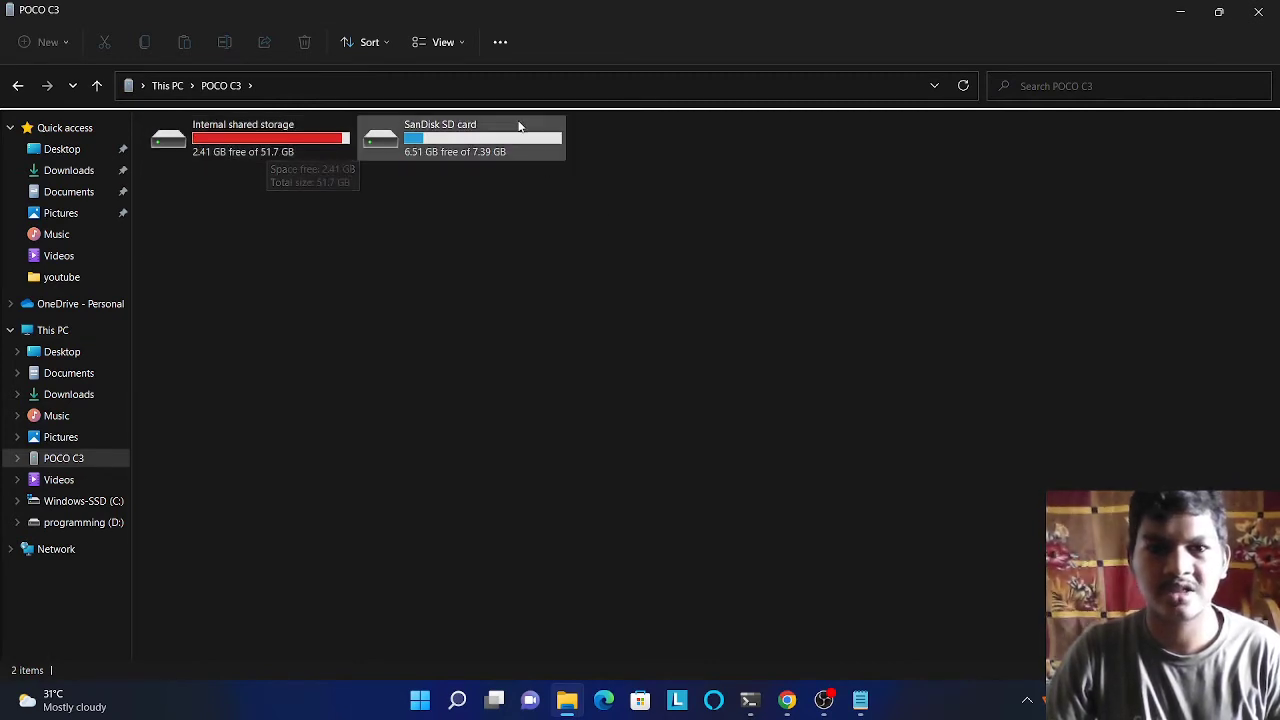
# In the phone's Internal shared storage, go to documents > Me and cut the folder between pdftojpg.org and Education.
pyautogui.doubleClick(259, 140)
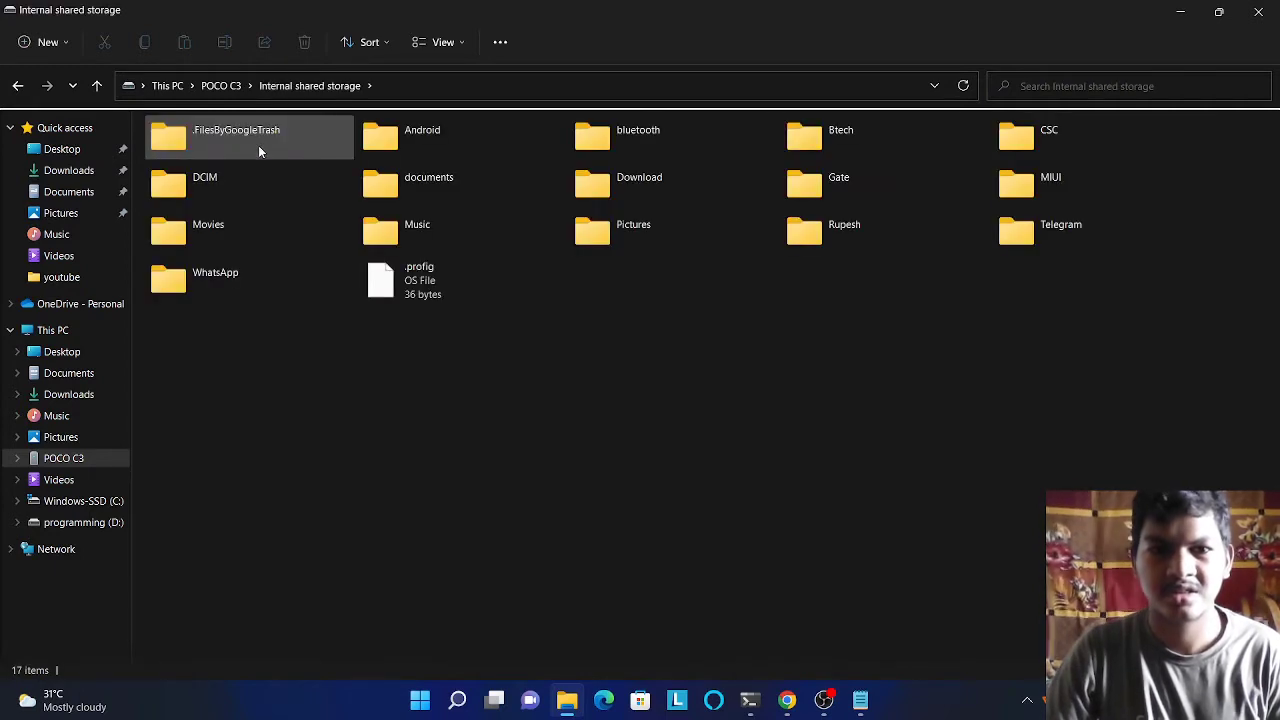
pyautogui.doubleClick(411, 184)
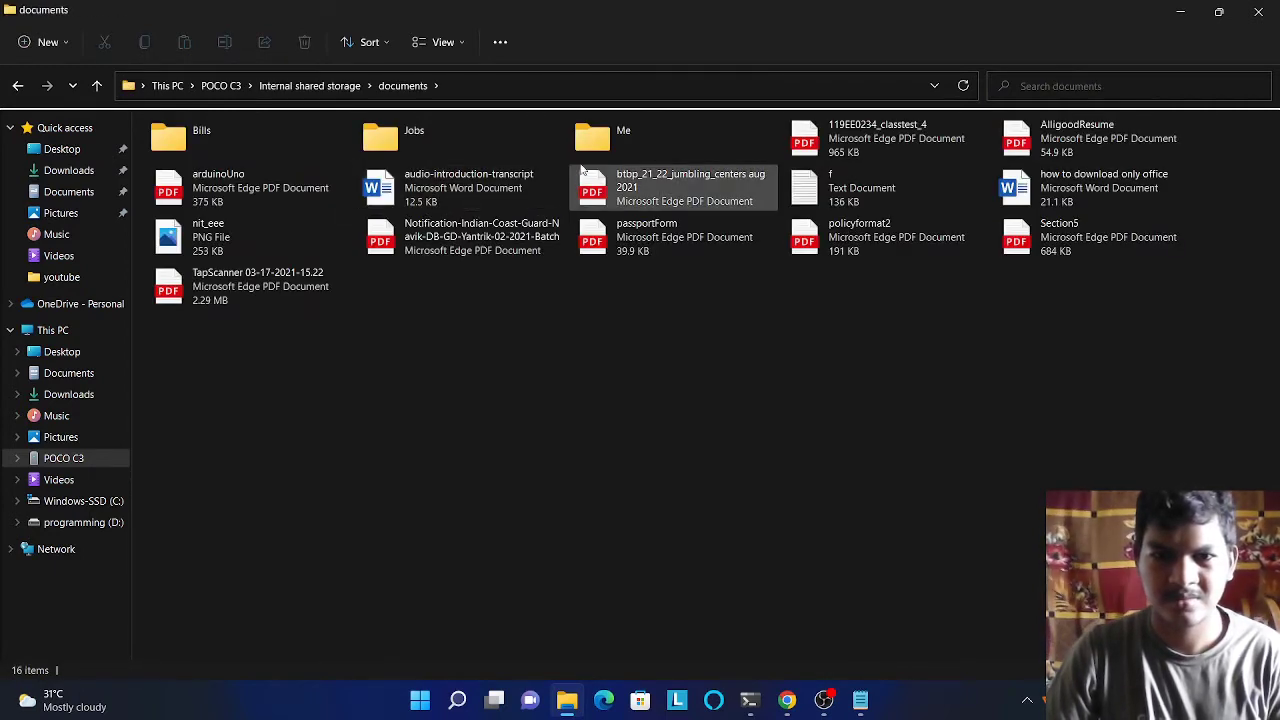
pyautogui.doubleClick(588, 131)
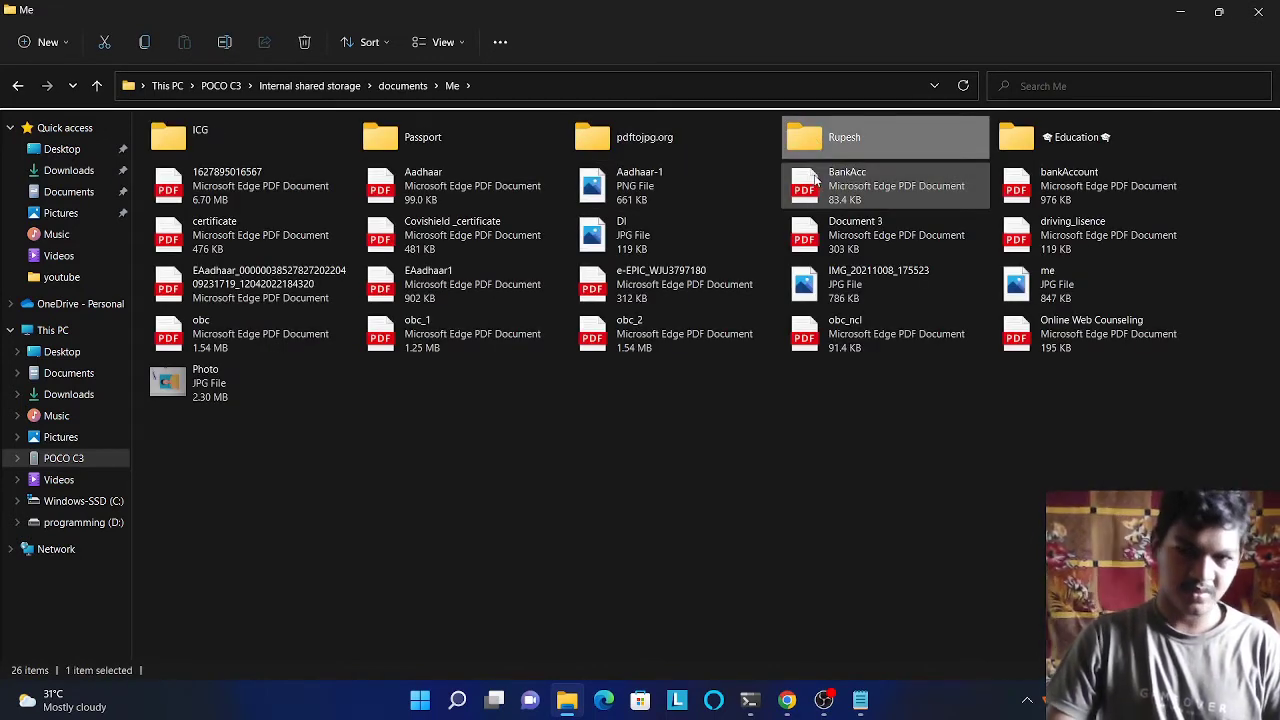
pyautogui.hotkey('ctrl', 'x')
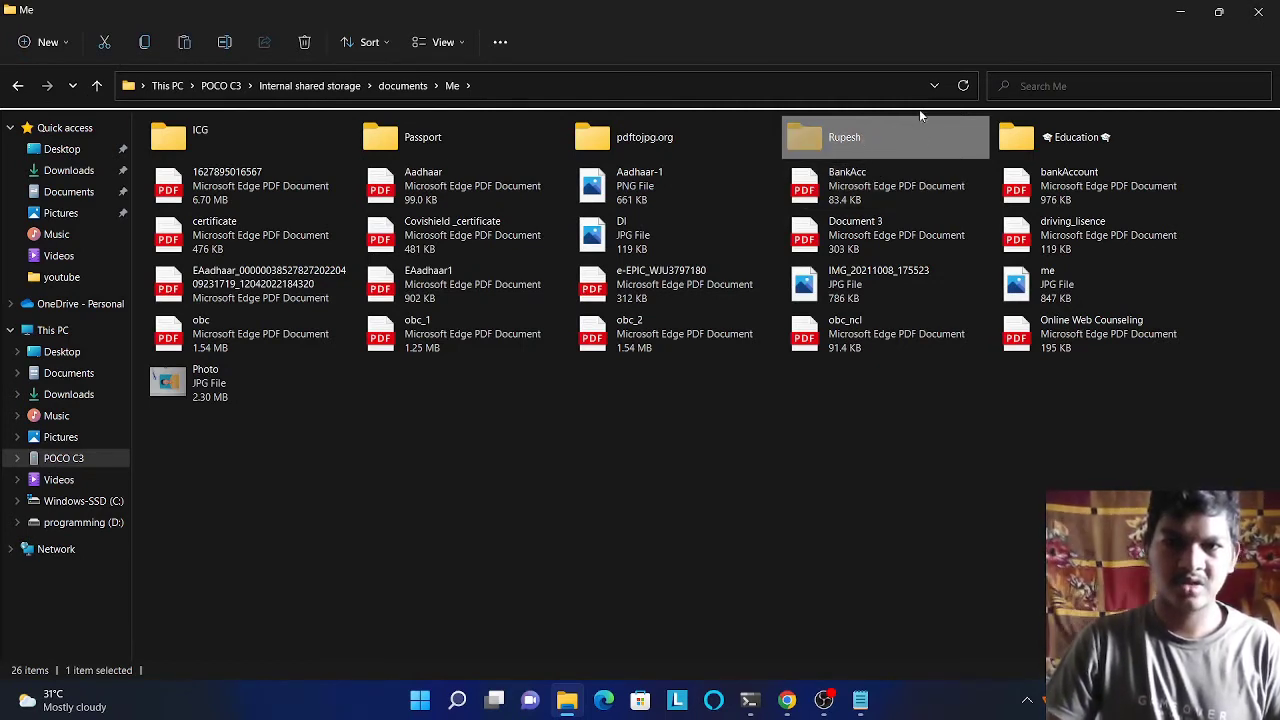
# Paste the cut phone folder into the programming (D:) drive of the PC.
pyautogui.click(47, 330)
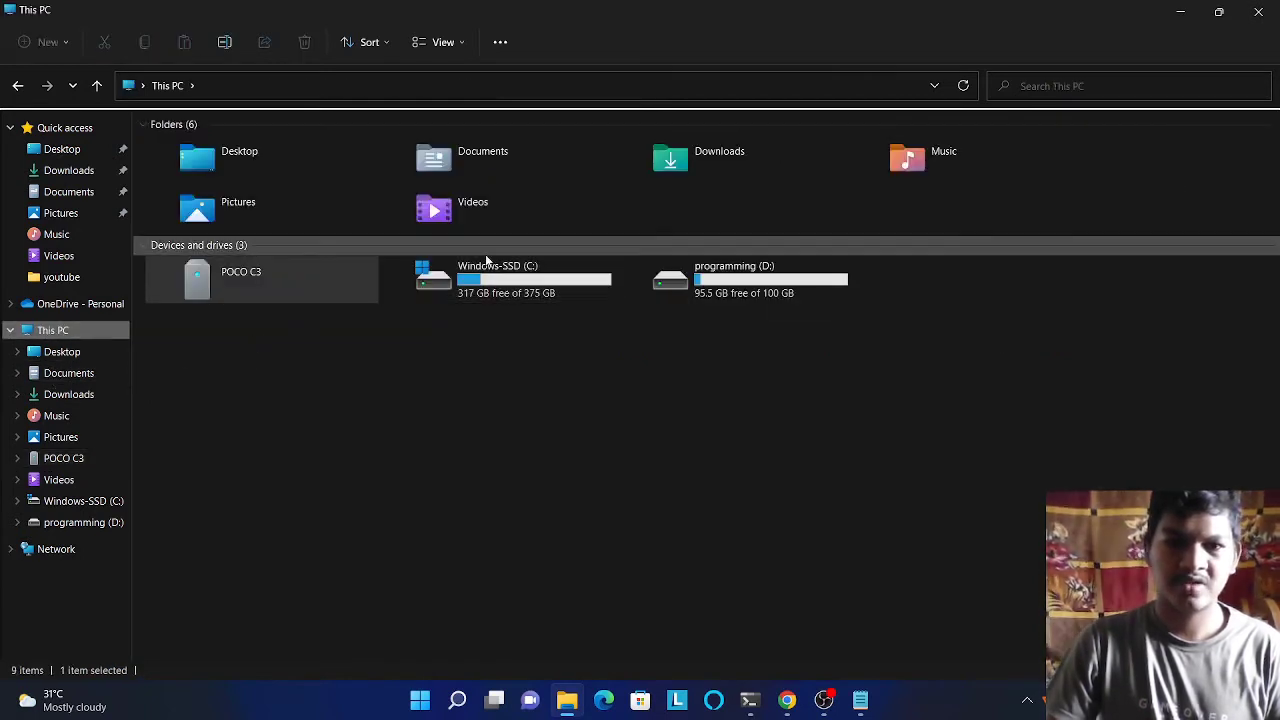
pyautogui.doubleClick(712, 283)
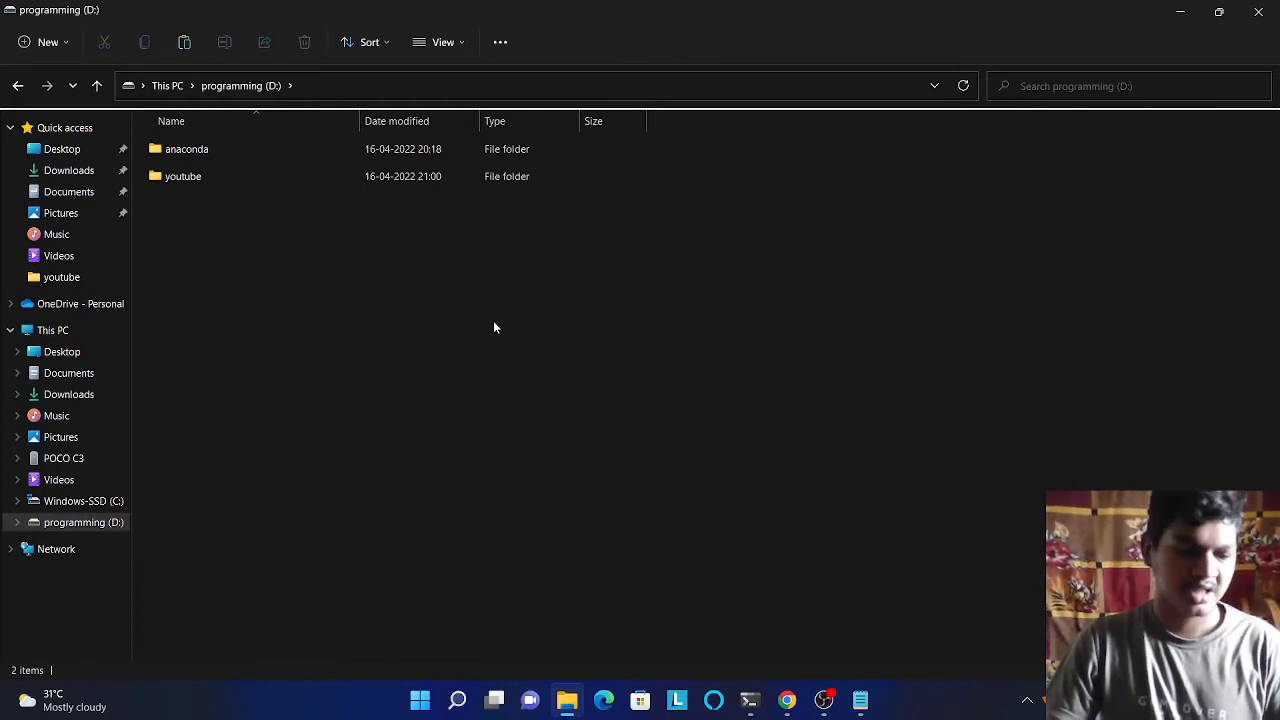
pyautogui.hotkey('ctrl', 'v')
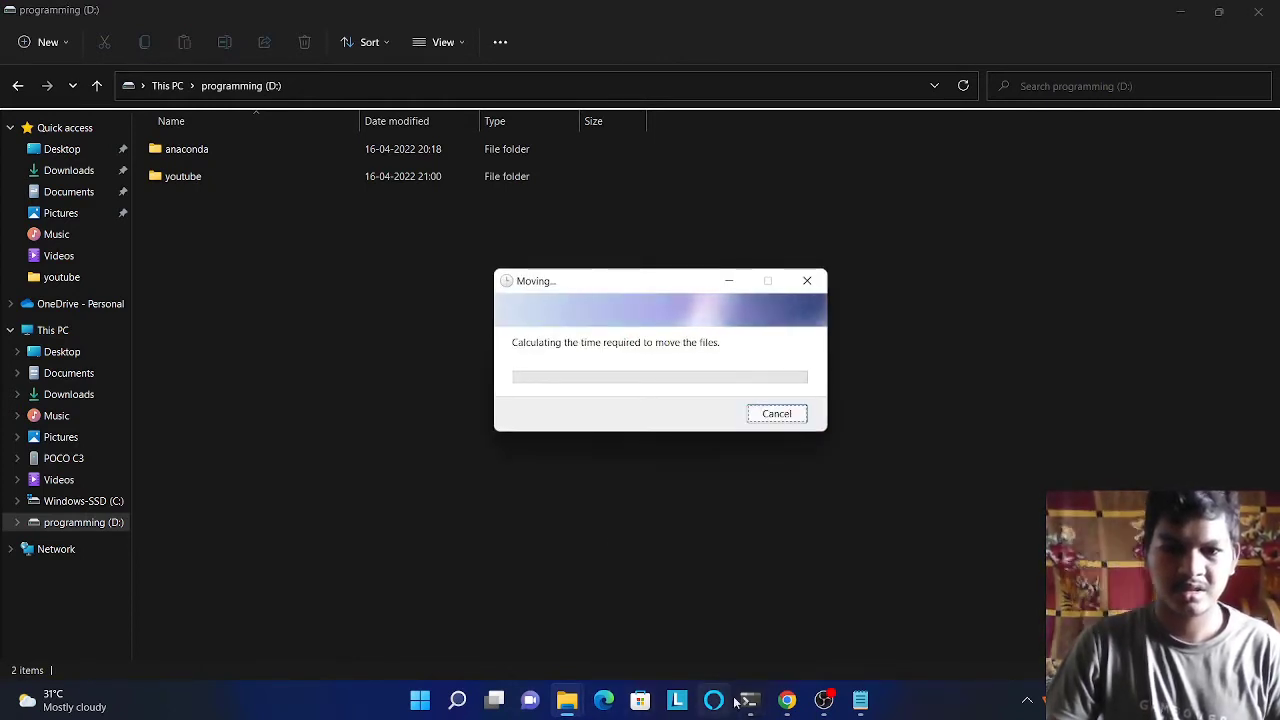
# Switch back to Notepad and add a fourth line reading "after it select file transfer in your phone".
pyautogui.click(860, 701)
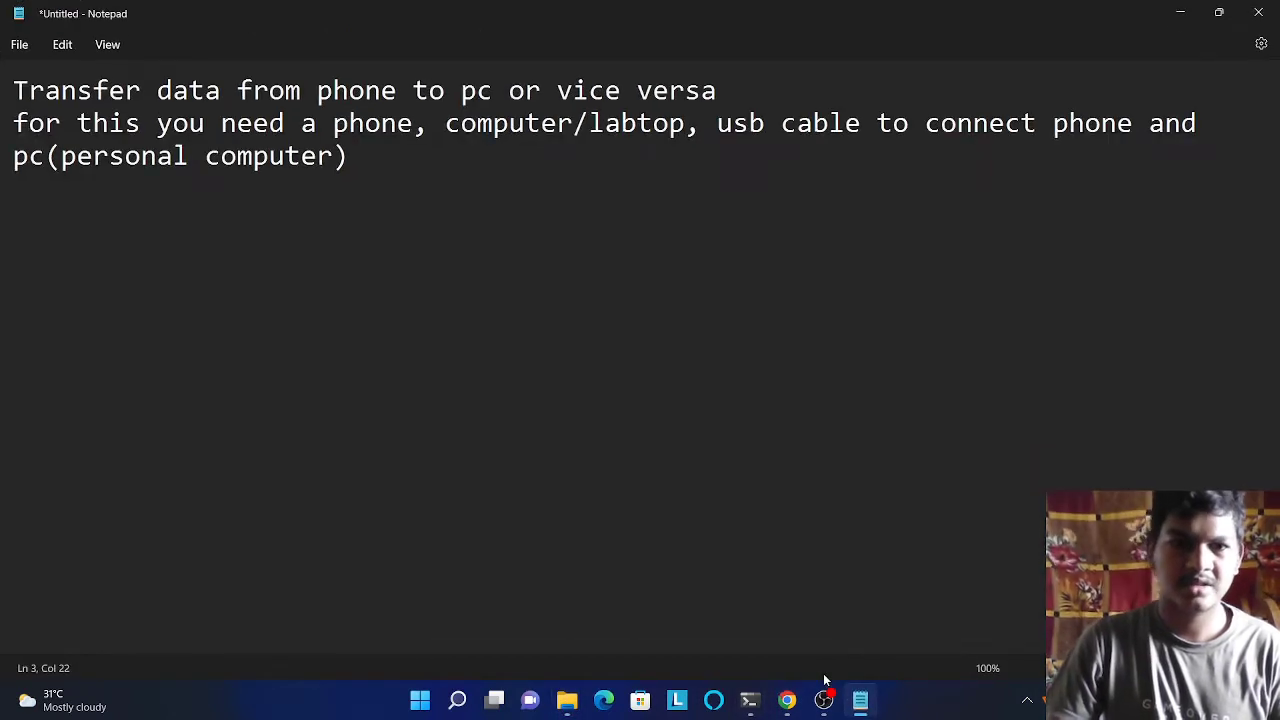
pyautogui.press('Return')
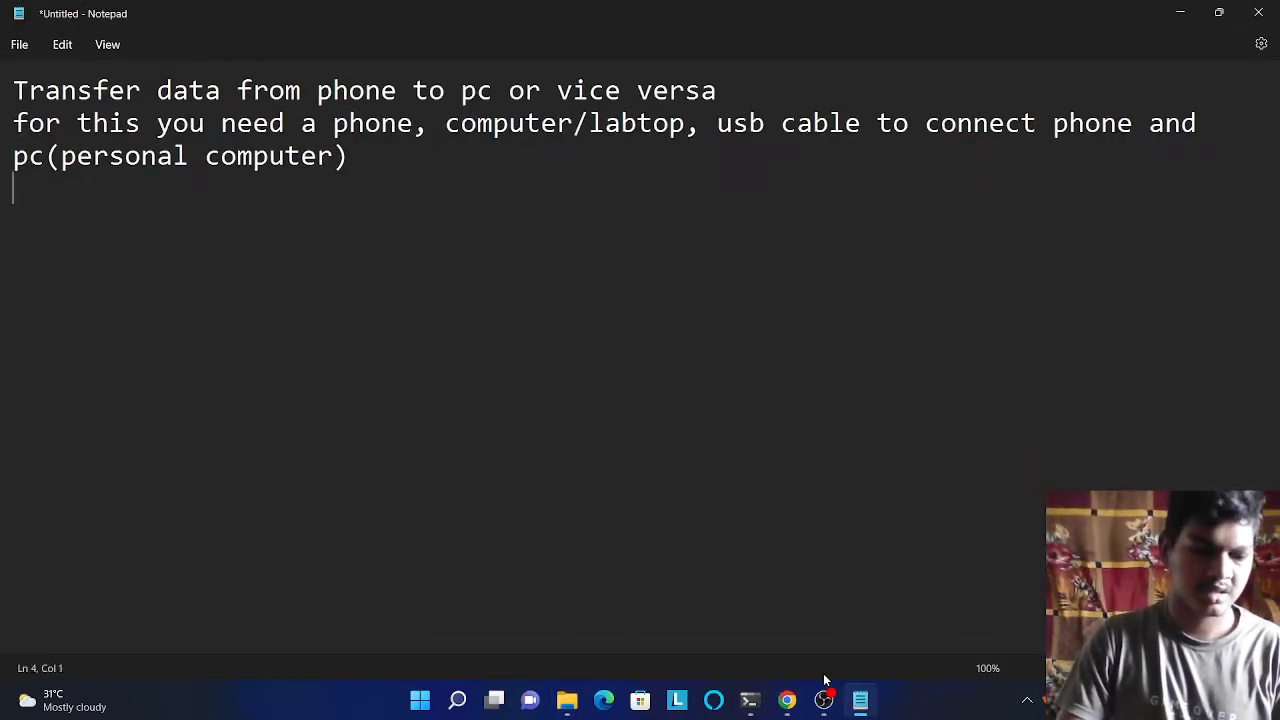
pyautogui.write('after ')
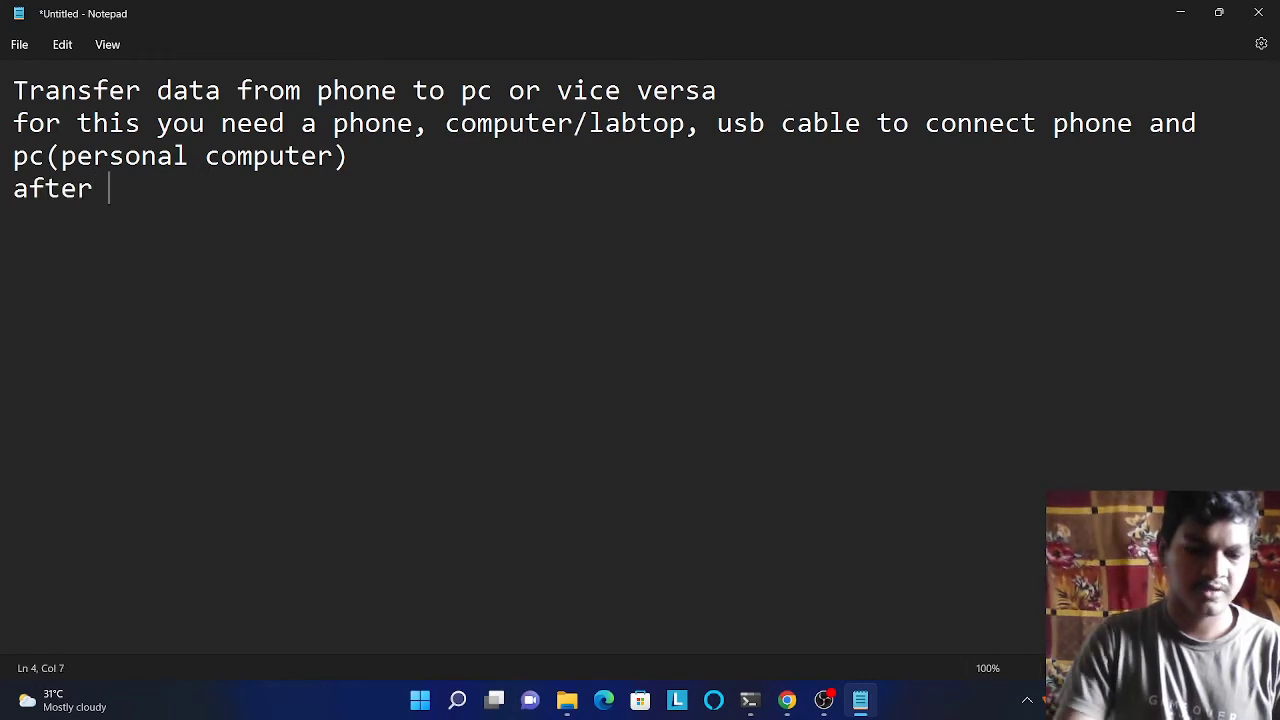
pyautogui.write('it sele')
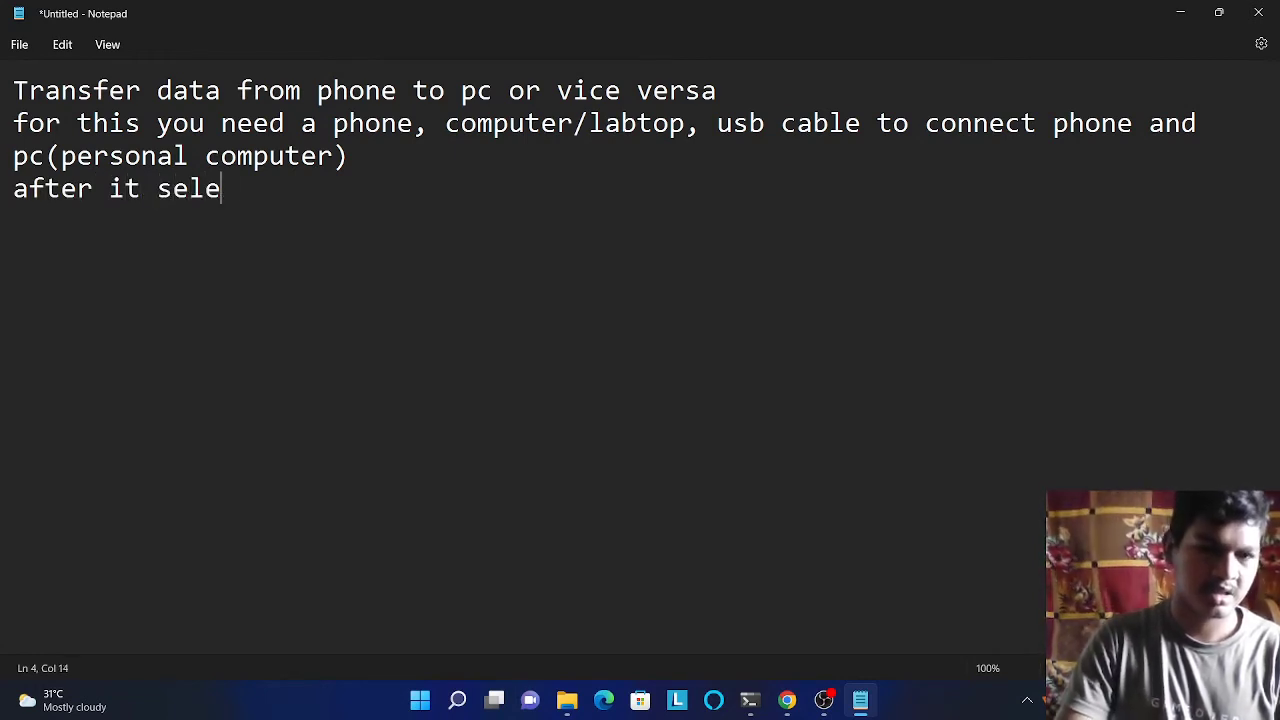
pyautogui.write('ct file ')
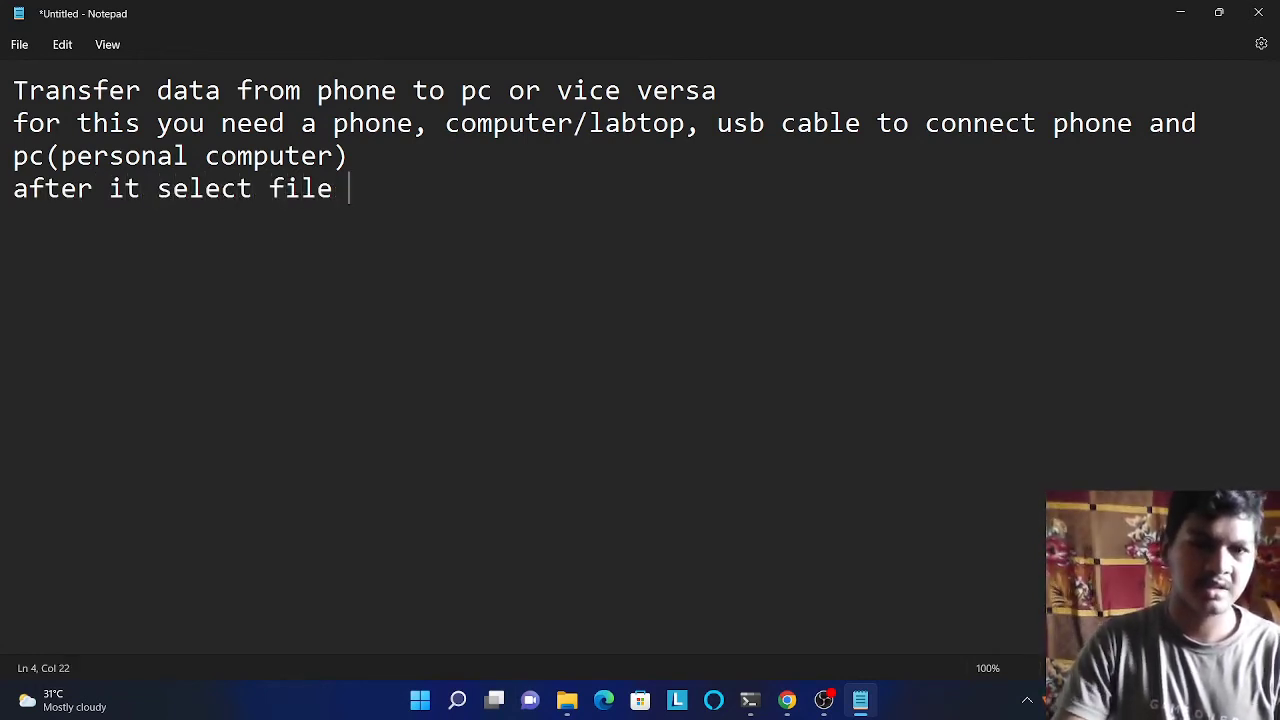
pyautogui.write('transf')
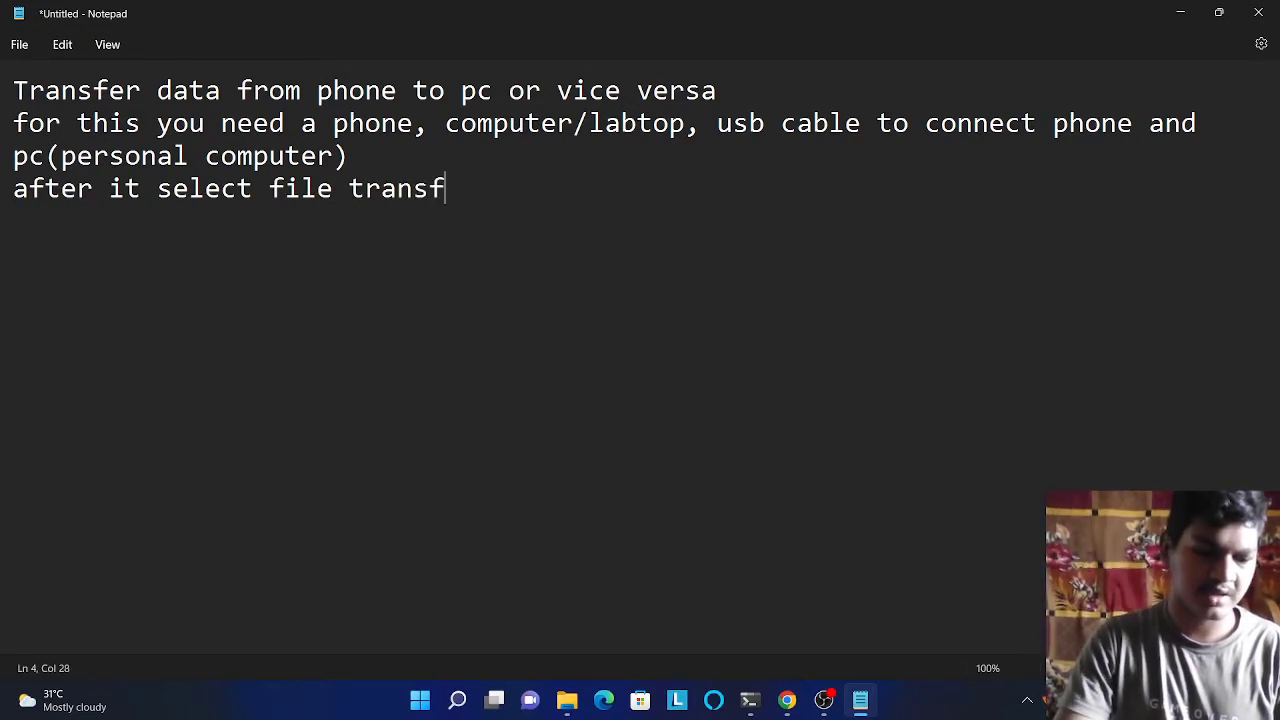
pyautogui.write('er in yo')
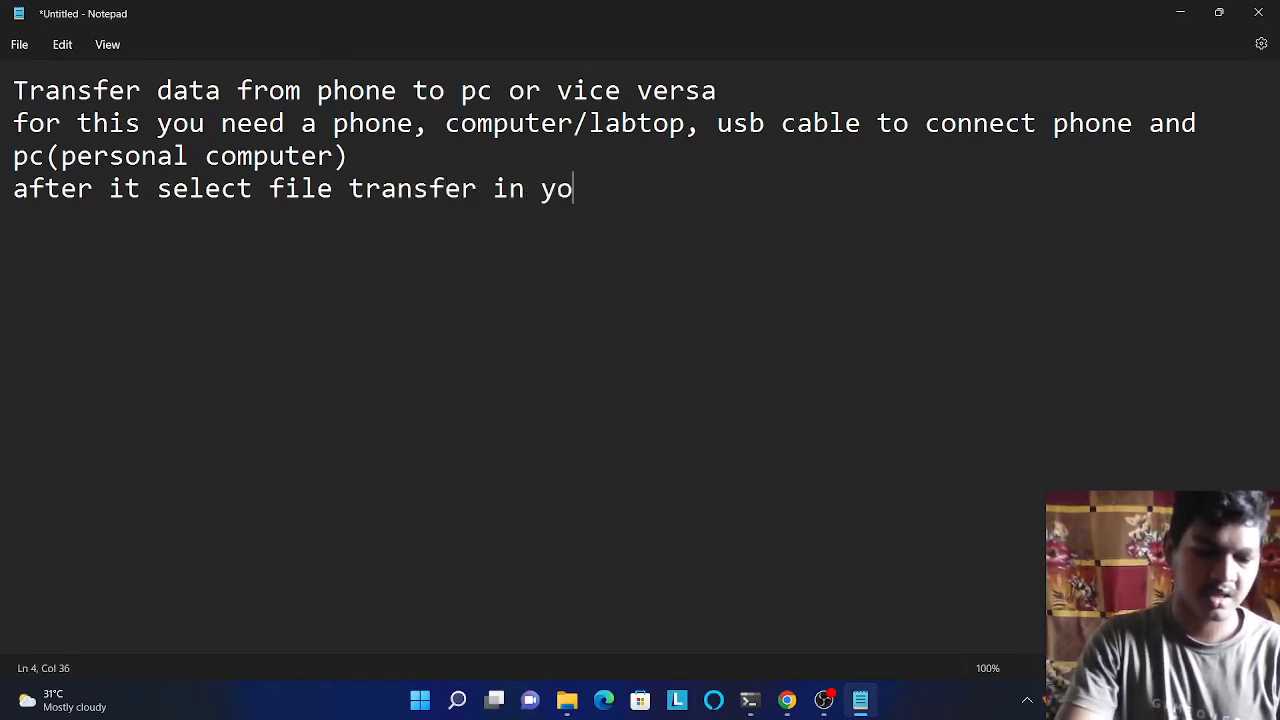
pyautogui.write('ur phone')
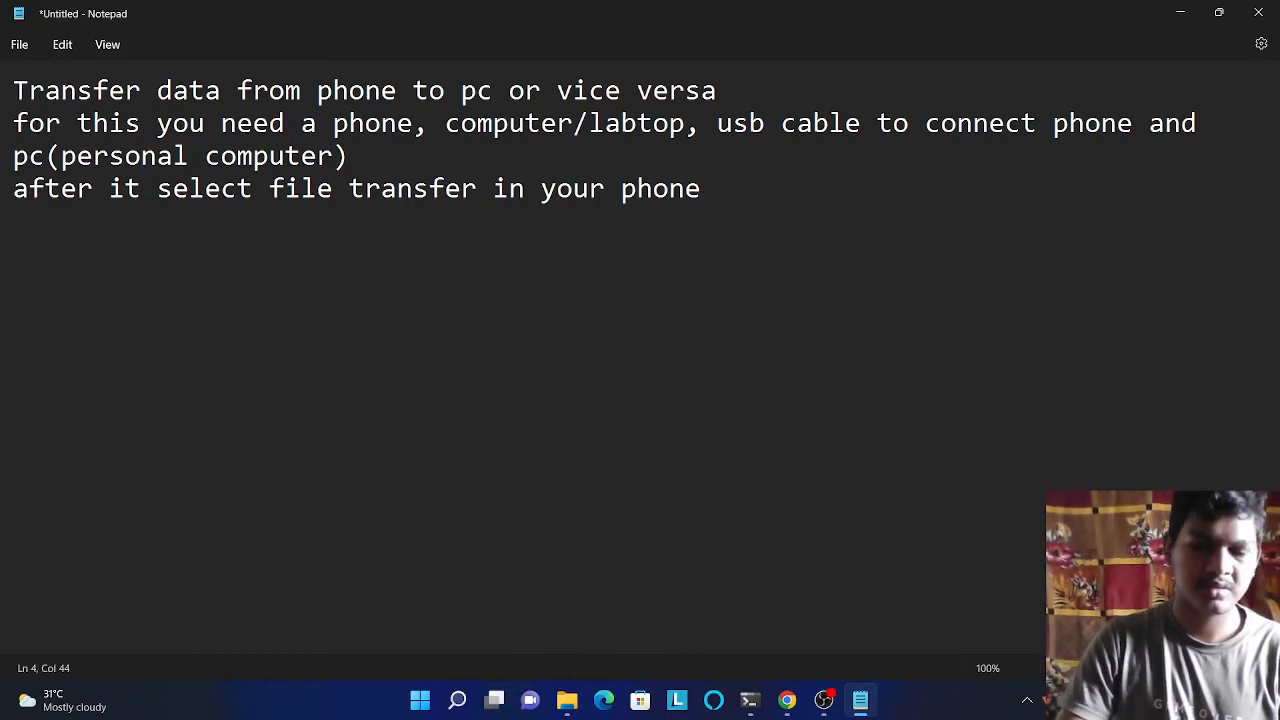
# Add a fifth line reading "go to pc folder select your device".
pyautogui.press('Return')
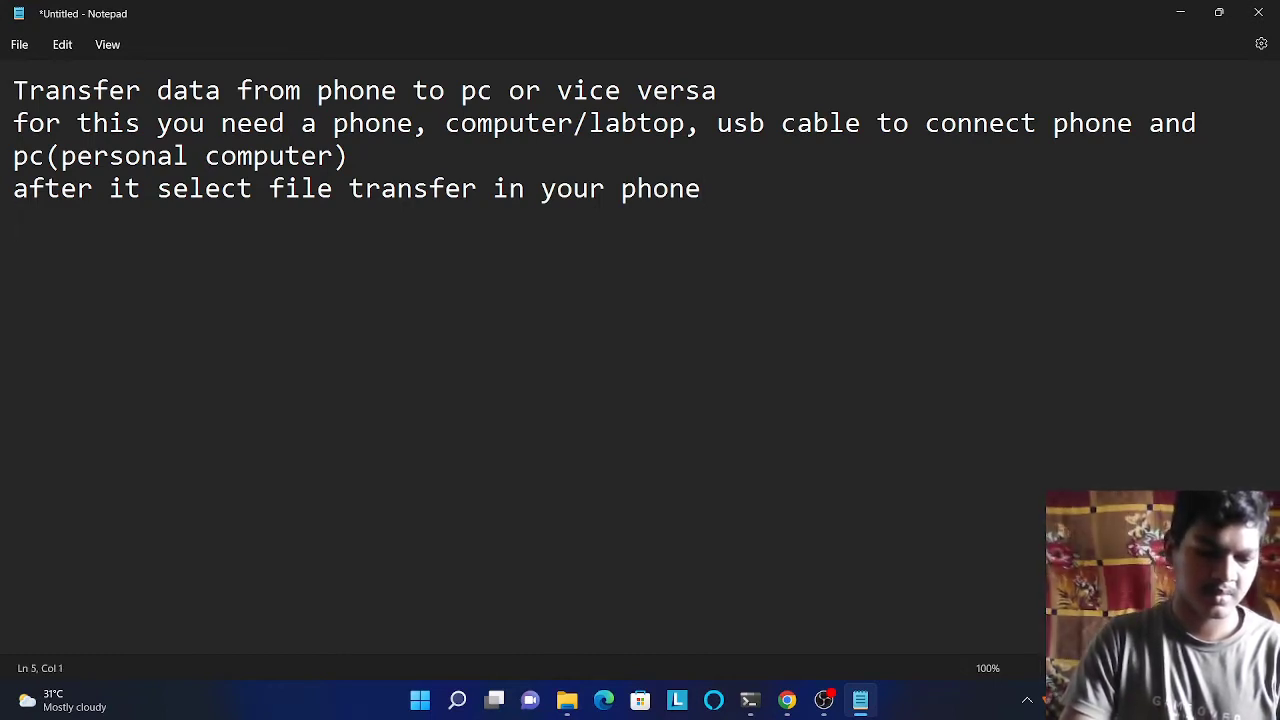
pyautogui.write('go to ')
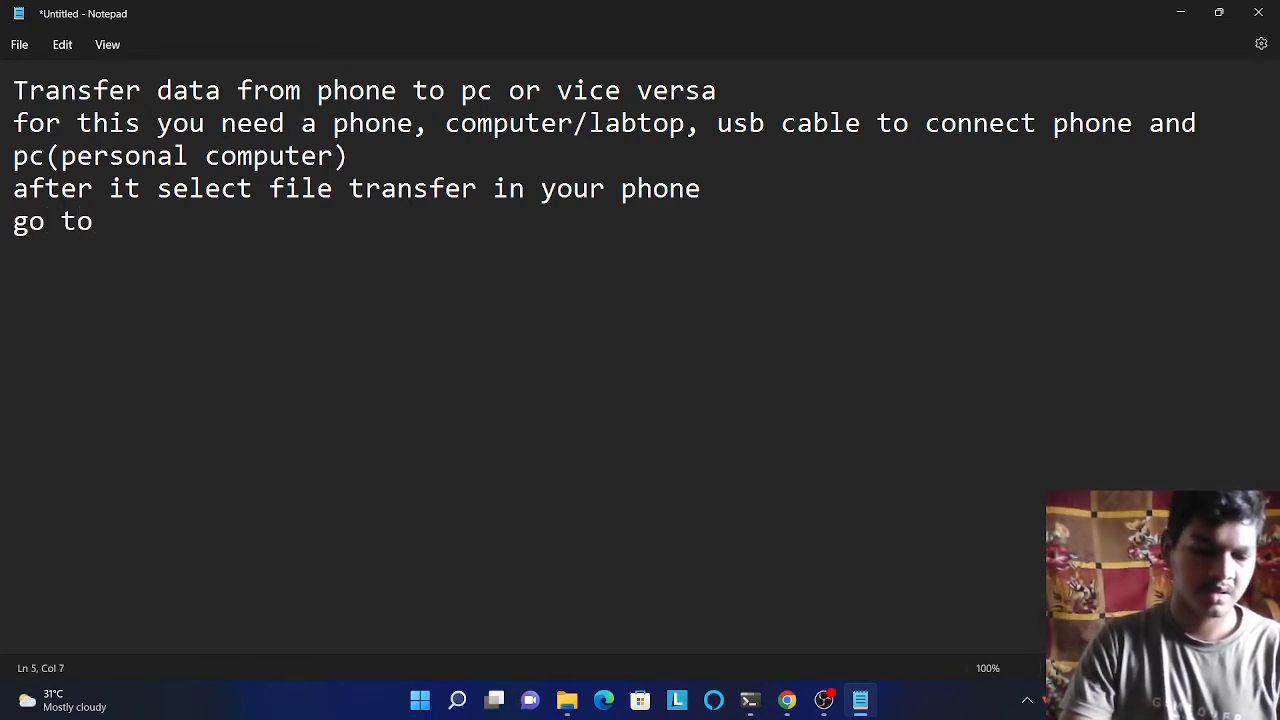
pyautogui.write('pc ')
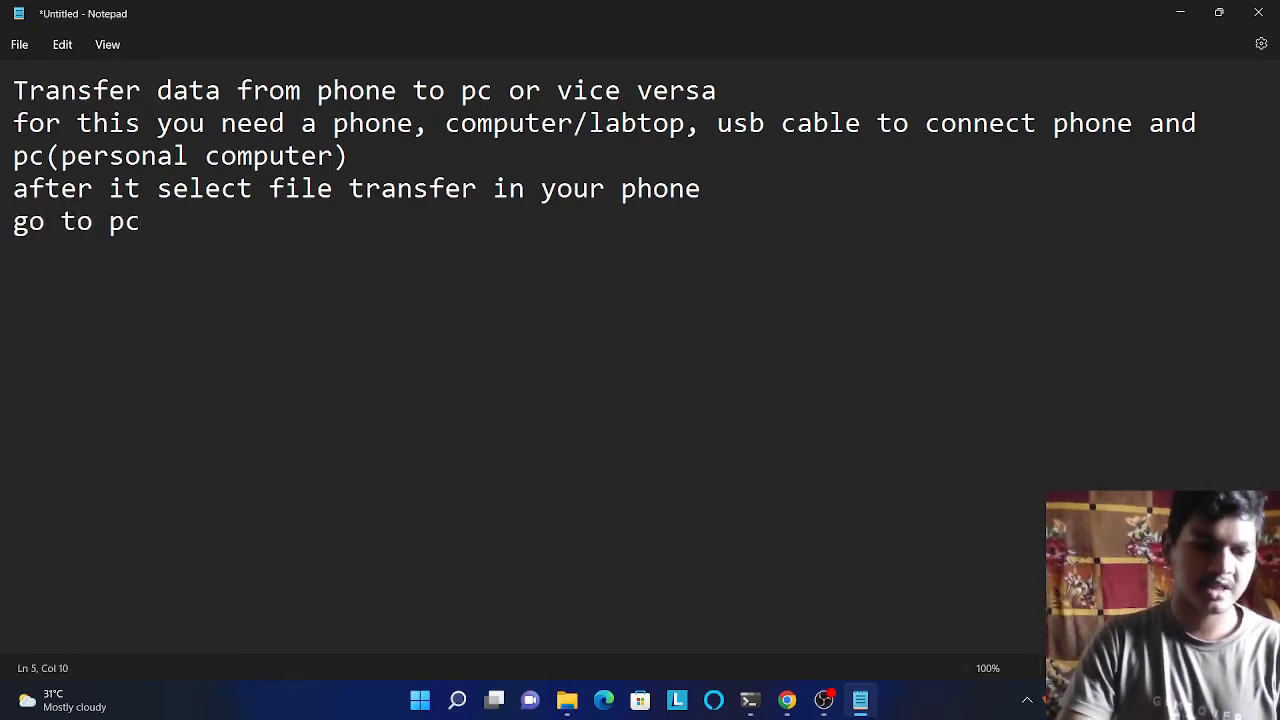
pyautogui.write('folder')
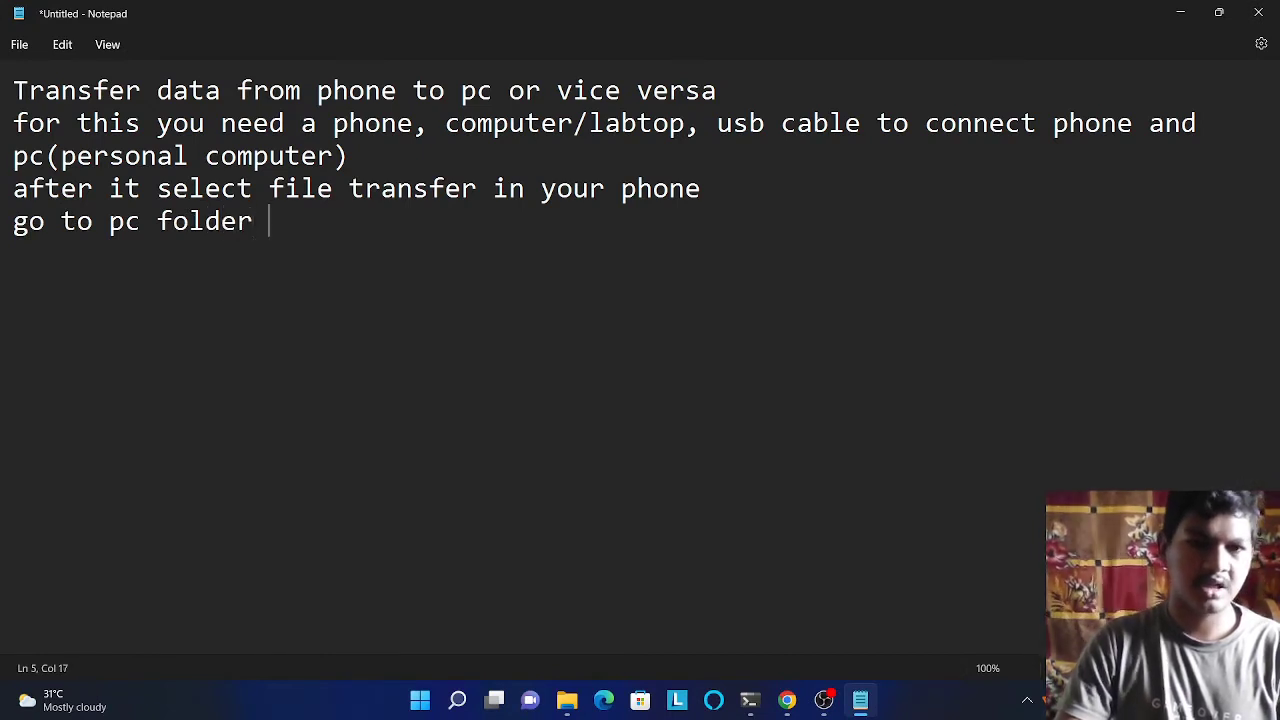
pyautogui.write(' selec')
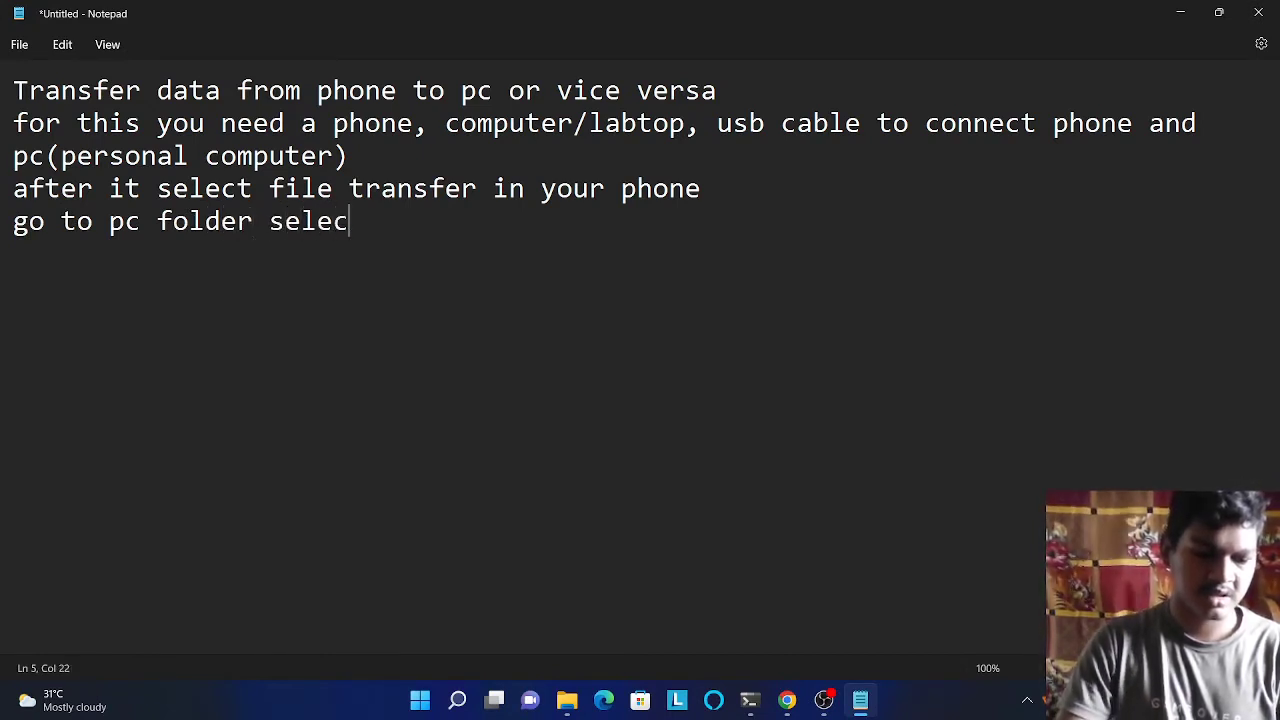
pyautogui.write('t your ')
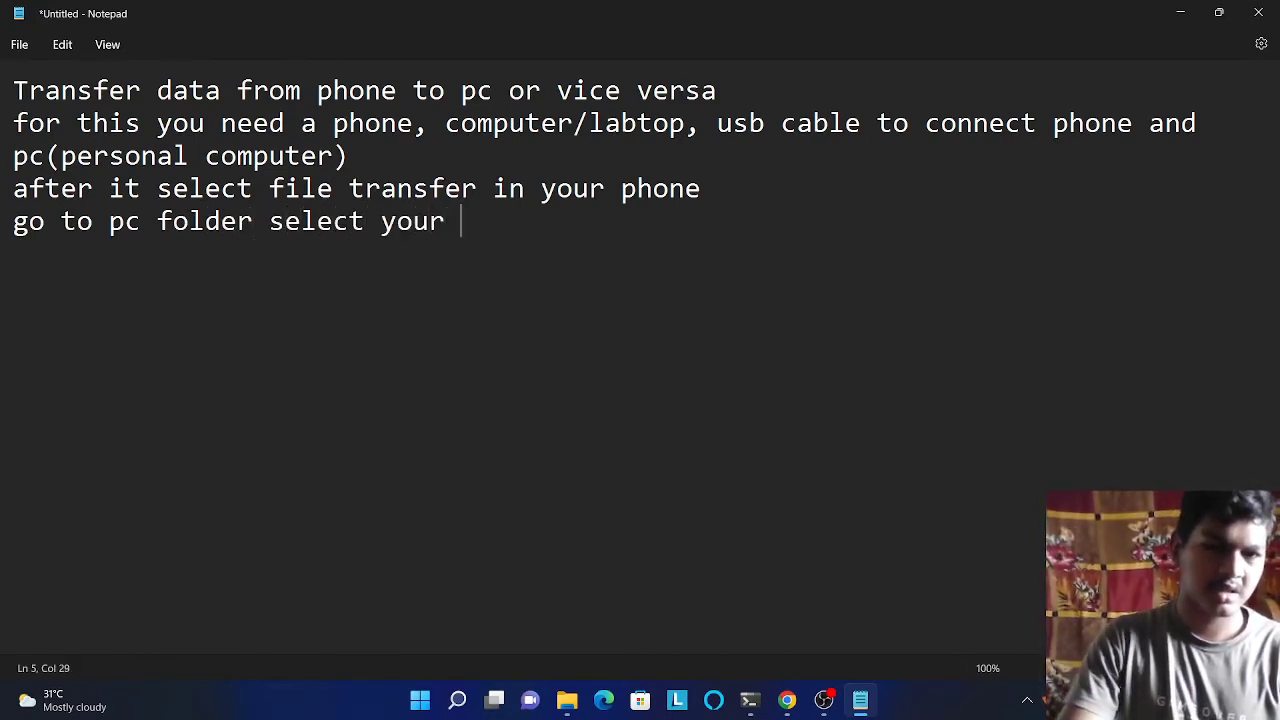
pyautogui.write('de')
pyautogui.write('vice')
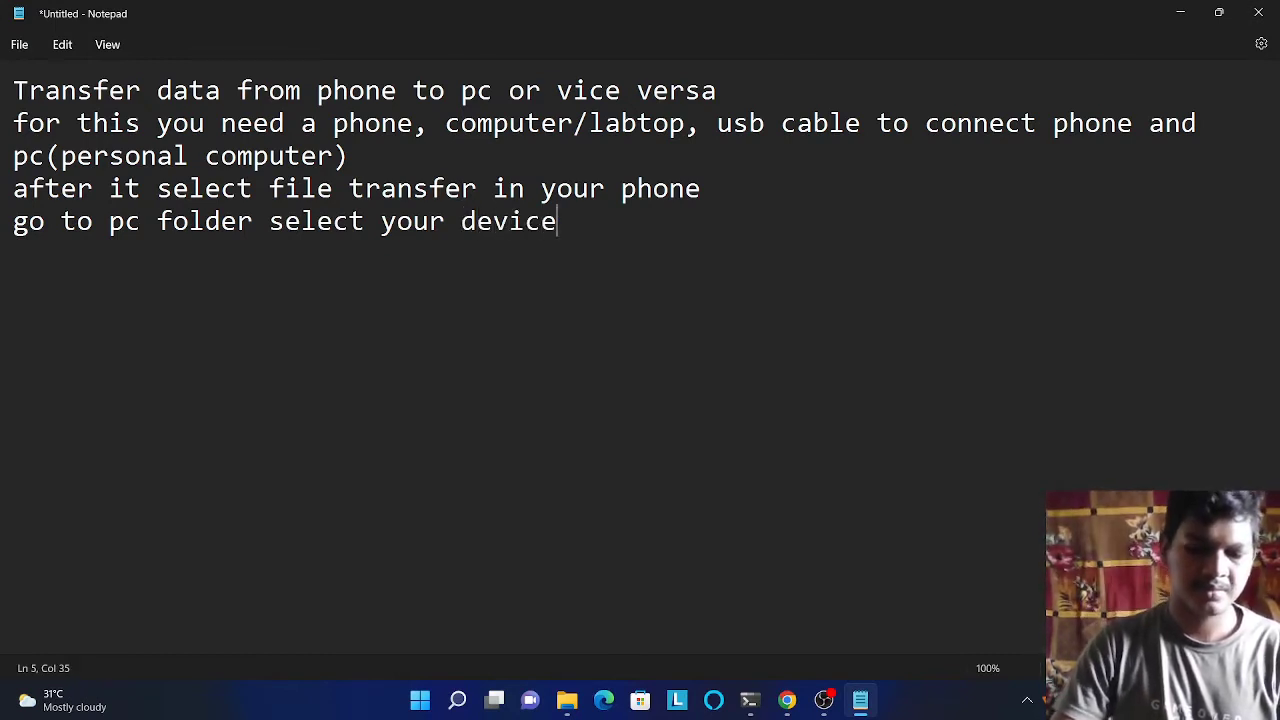
# Add a sixth line beginning with "select the directory or folder or file".
pyautogui.press('Return')
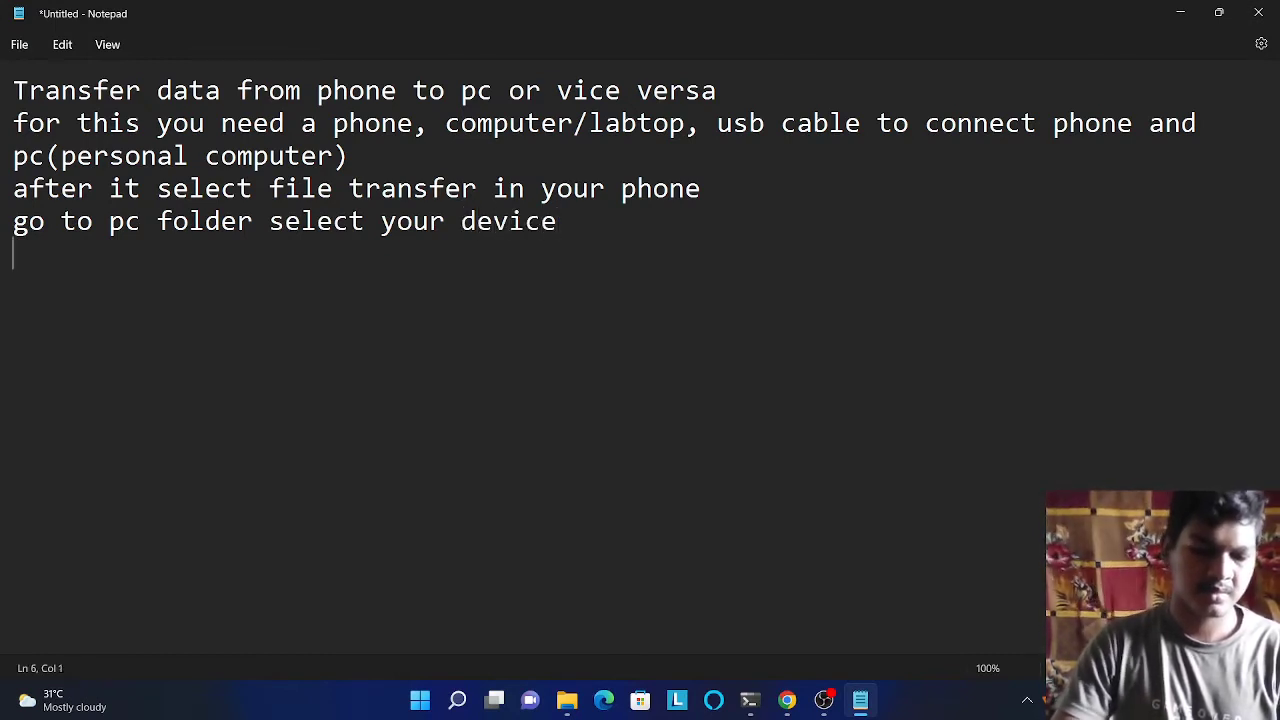
pyautogui.write('sele')
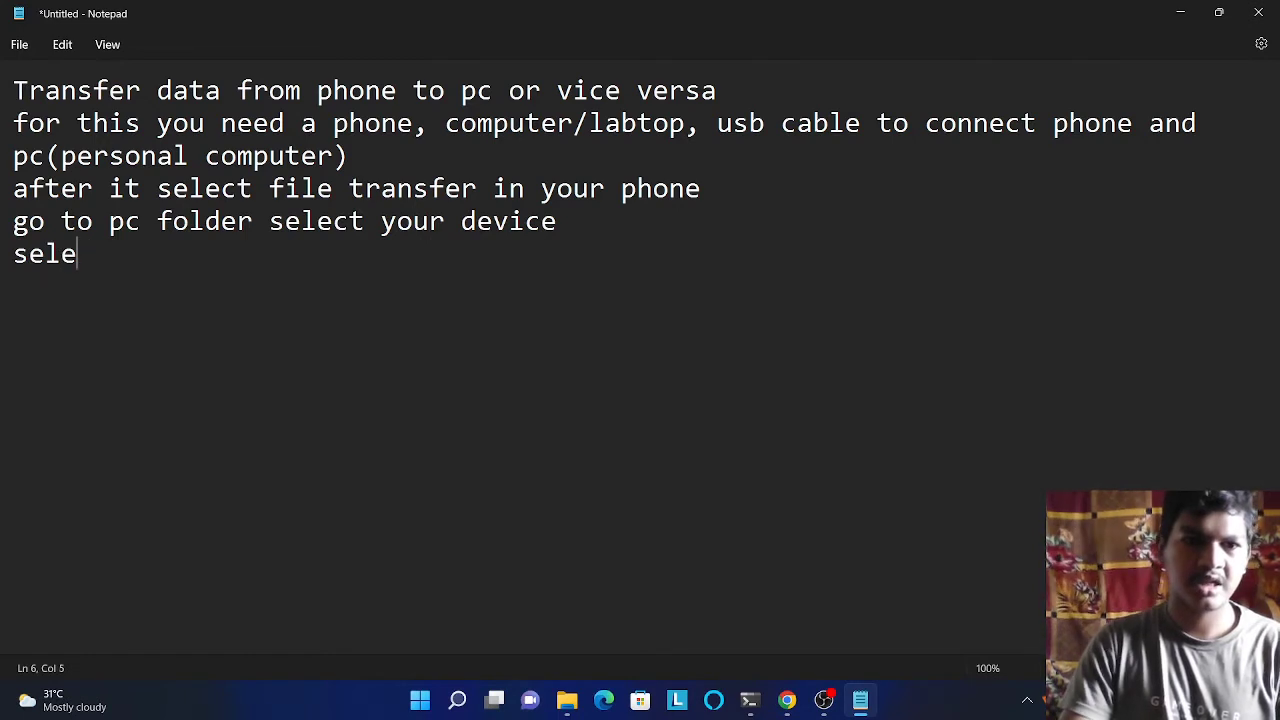
pyautogui.write('ct te')
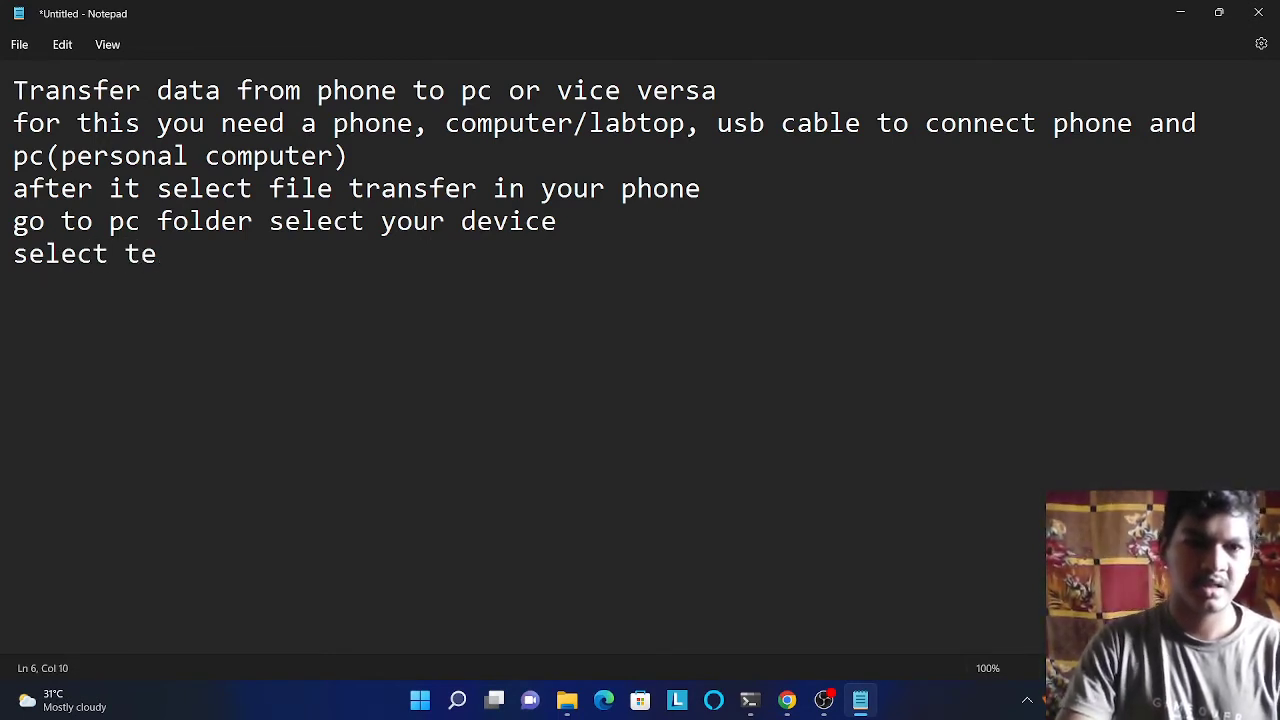
pyautogui.press('BackSpace')
pyautogui.write('he di')
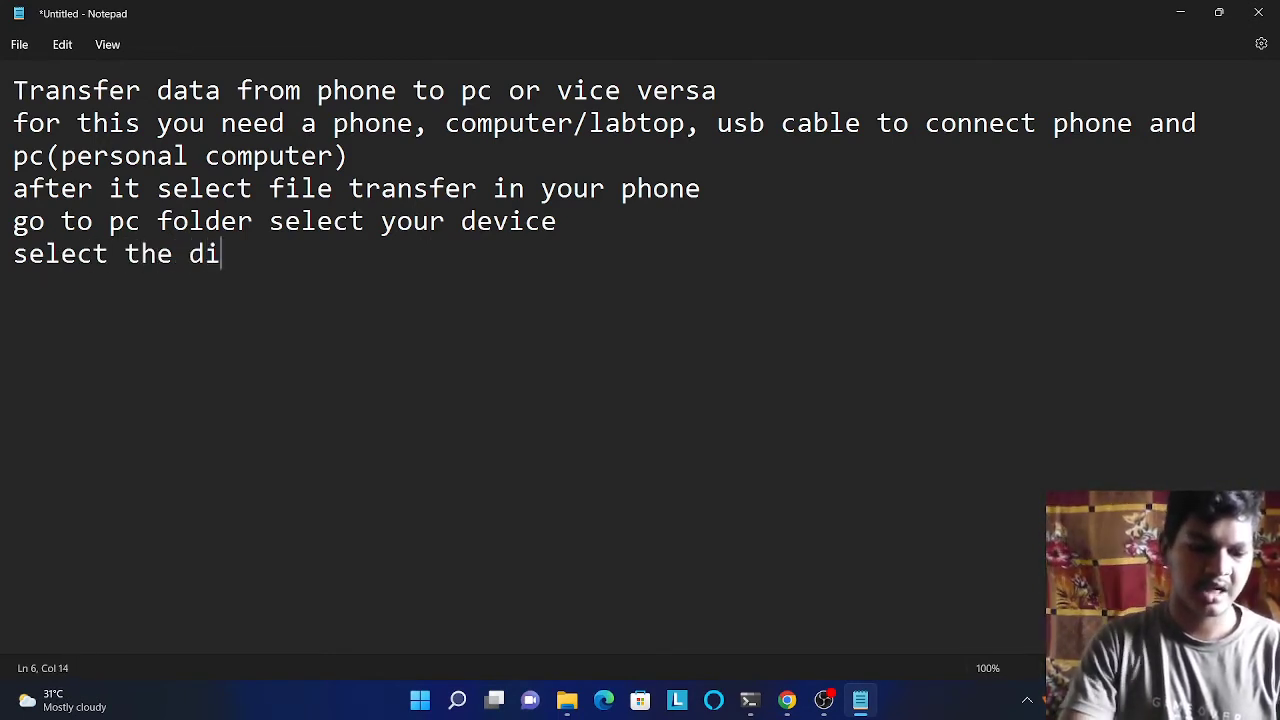
pyautogui.write('rectory ')
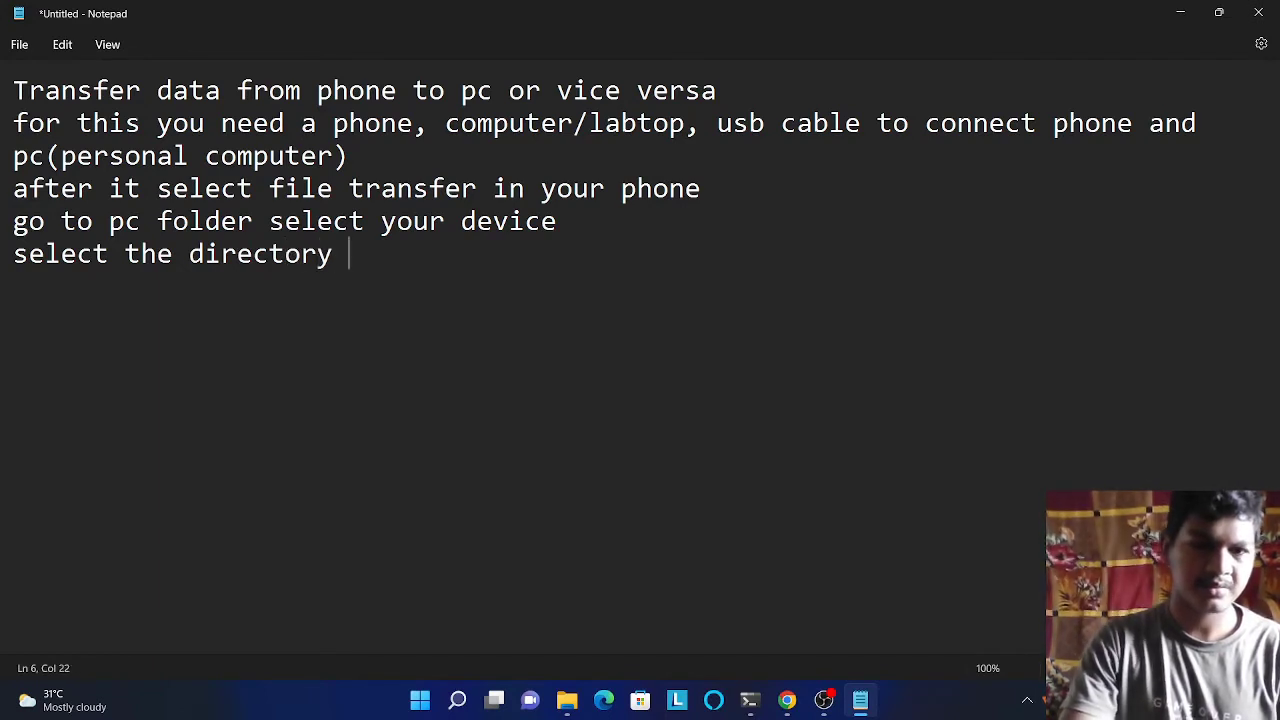
pyautogui.write('ot')
pyautogui.press('BackSpace')
pyautogui.press('BackSpace')
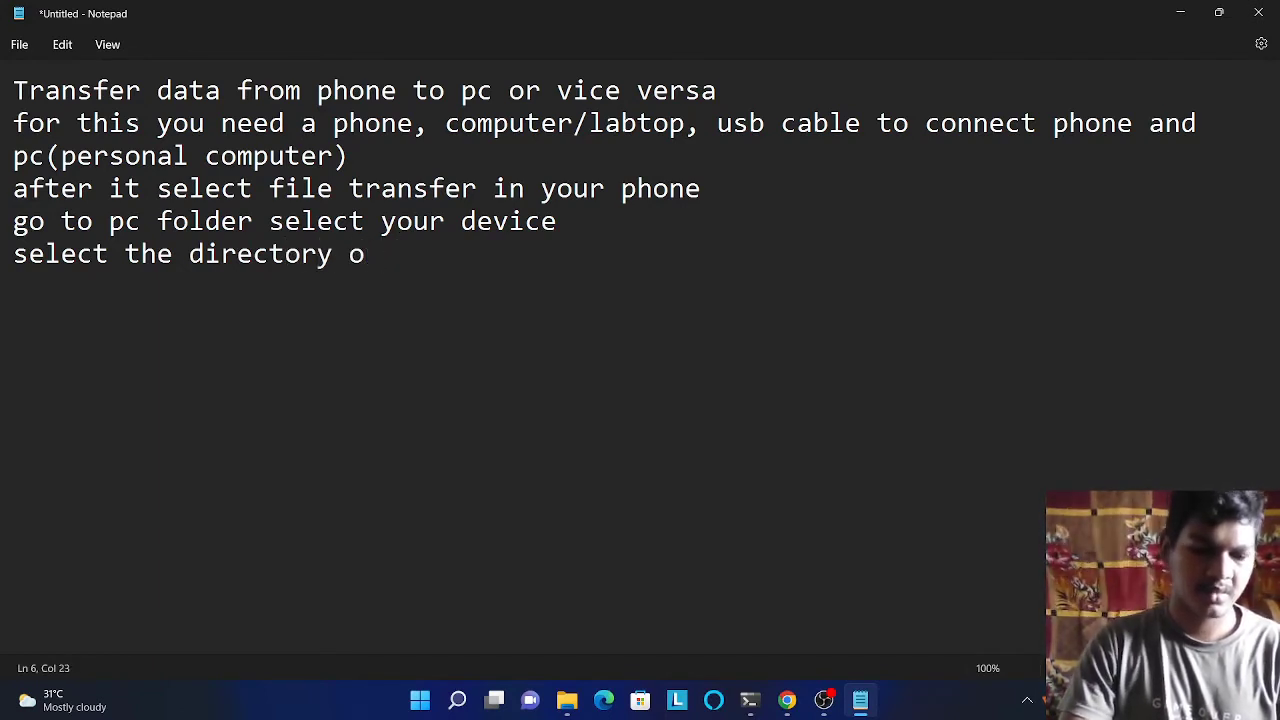
pyautogui.write('r folderr')
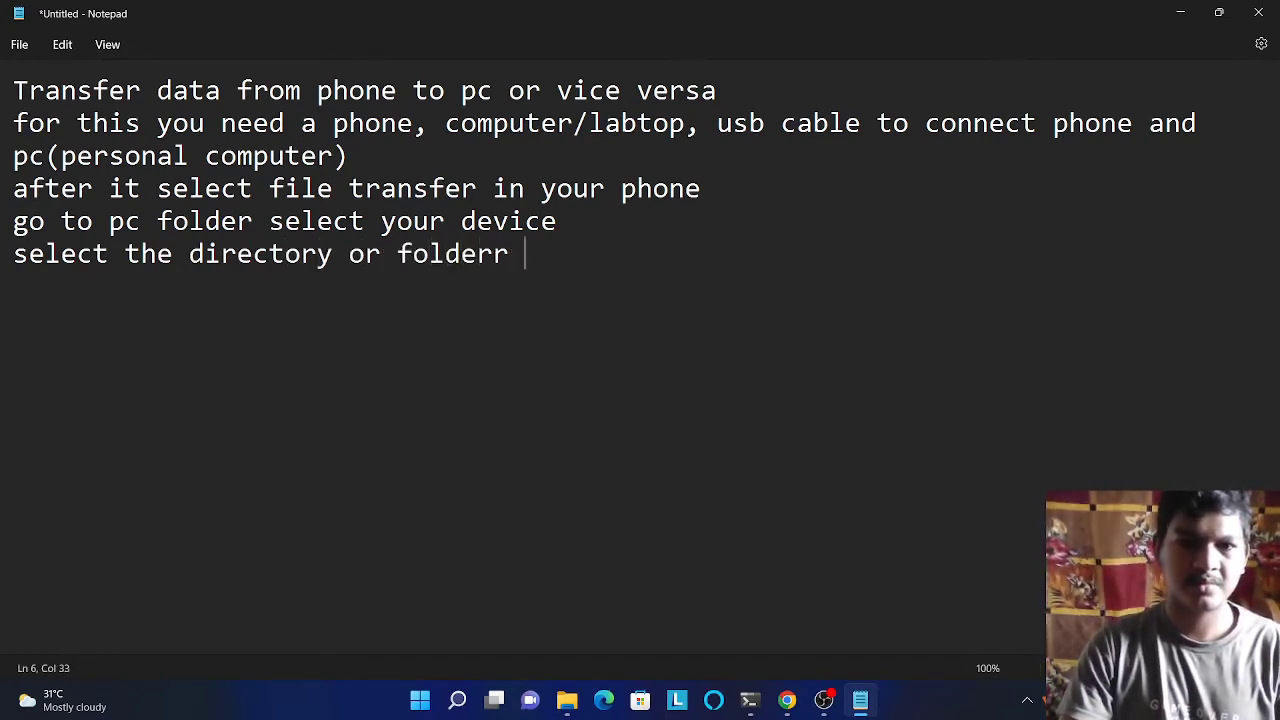
pyautogui.press('BackSpace')
pyautogui.write('or fi')
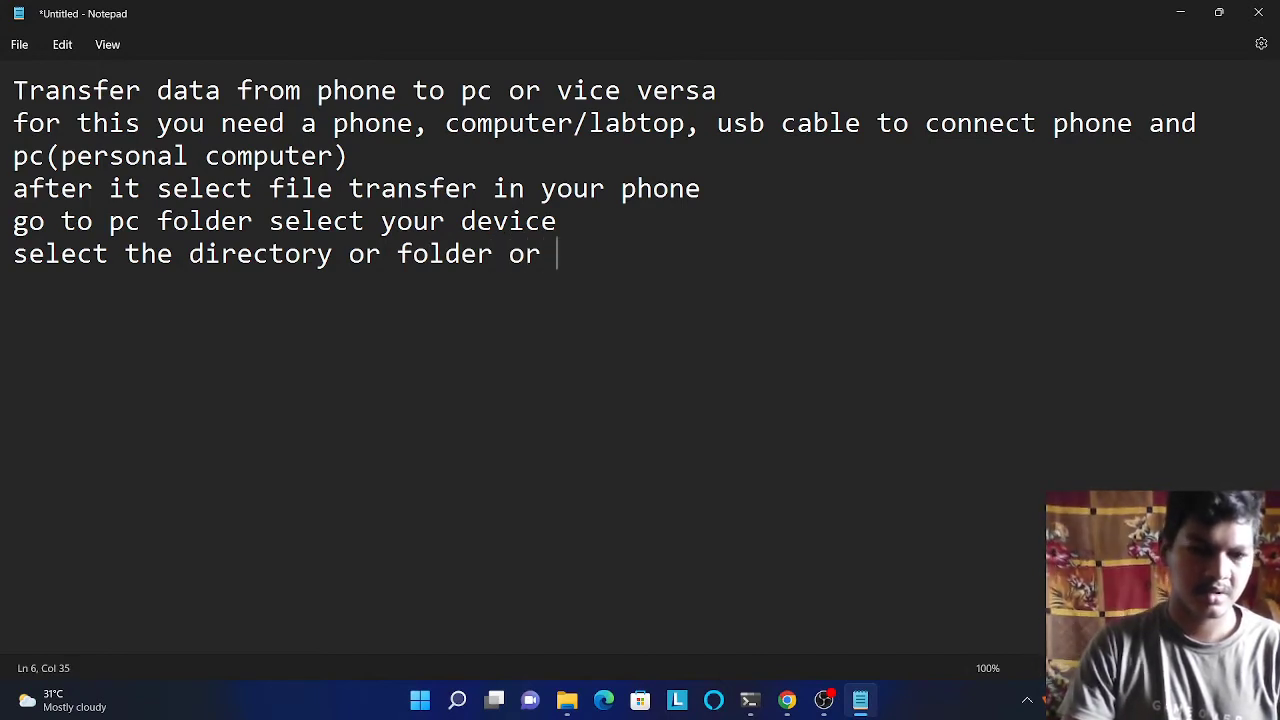
pyautogui.write('le t')
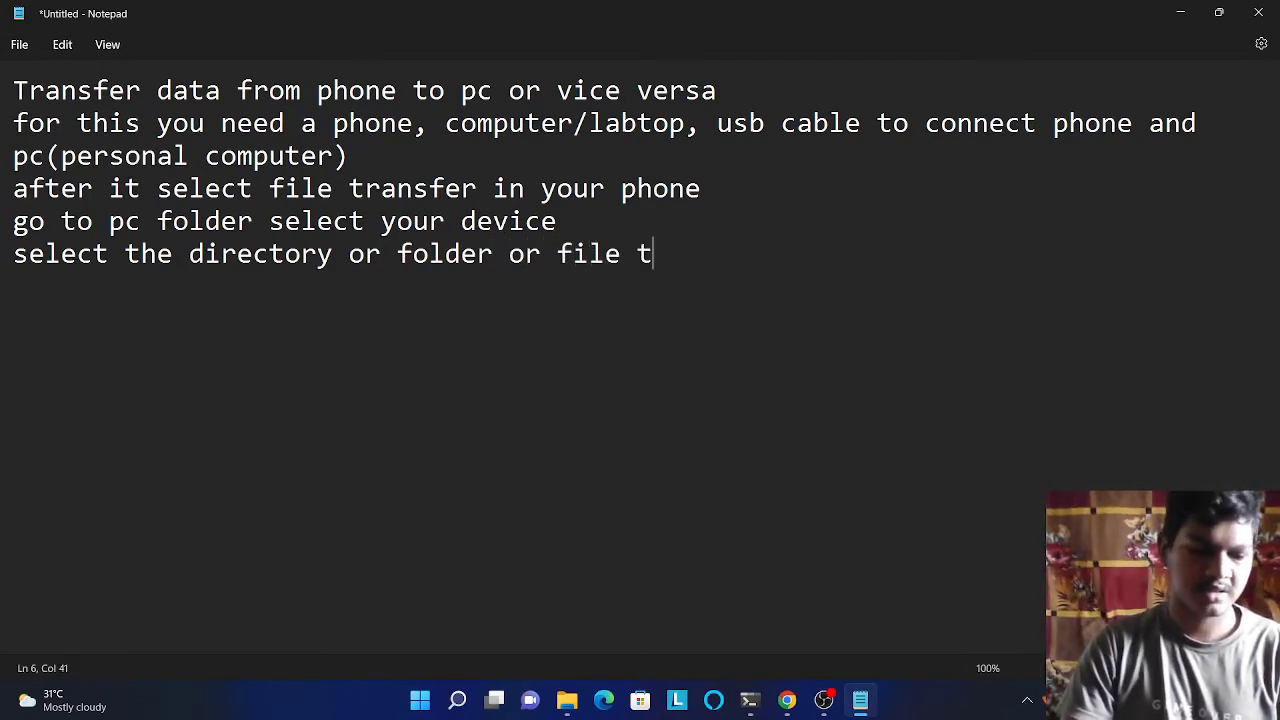
# Continue the sixth line with "that you want to transfer either".
pyautogui.write('hat you e')
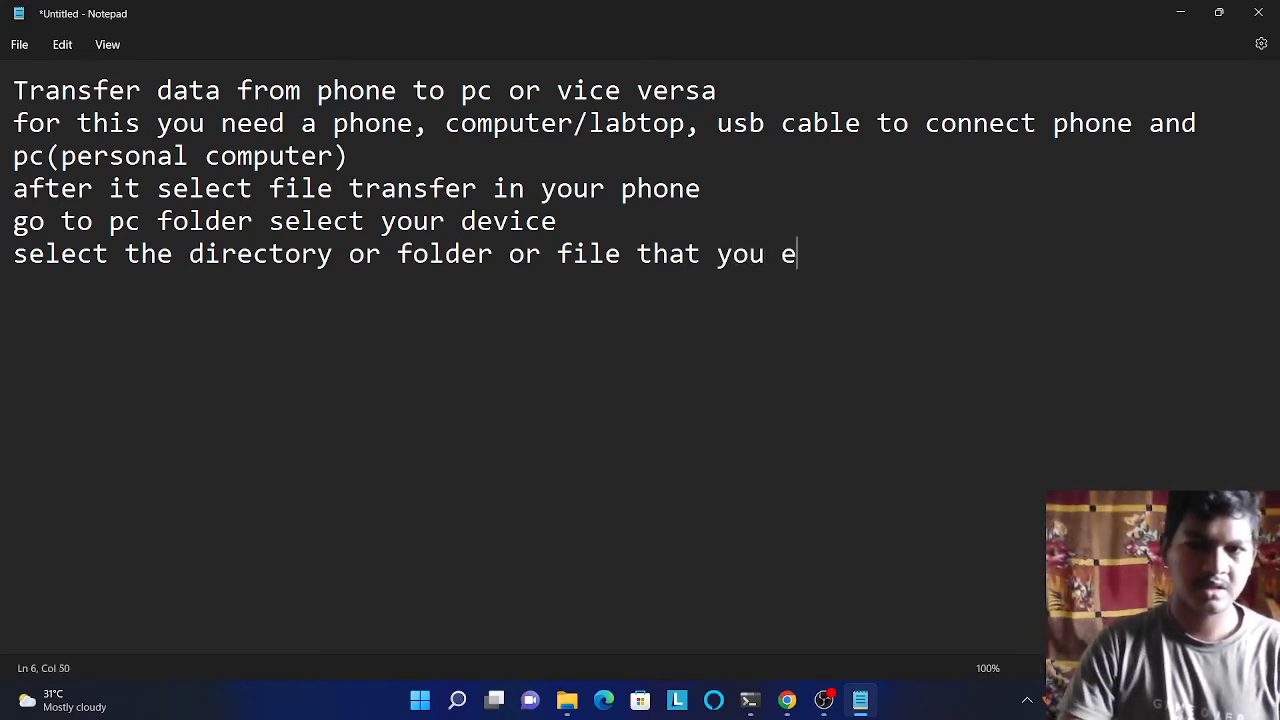
pyautogui.press('BackSpace')
pyautogui.write('w a')
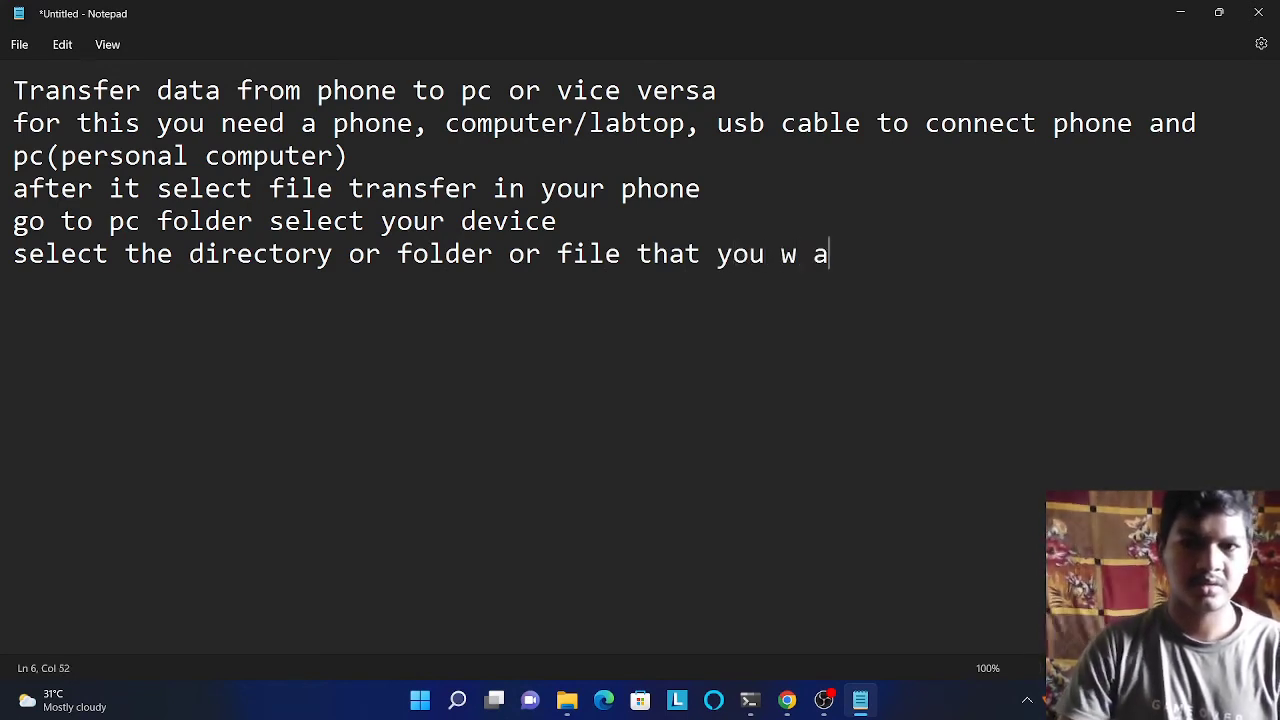
pyautogui.press('BackSpace')
pyautogui.press('BackSpace')
pyautogui.write('ant ')
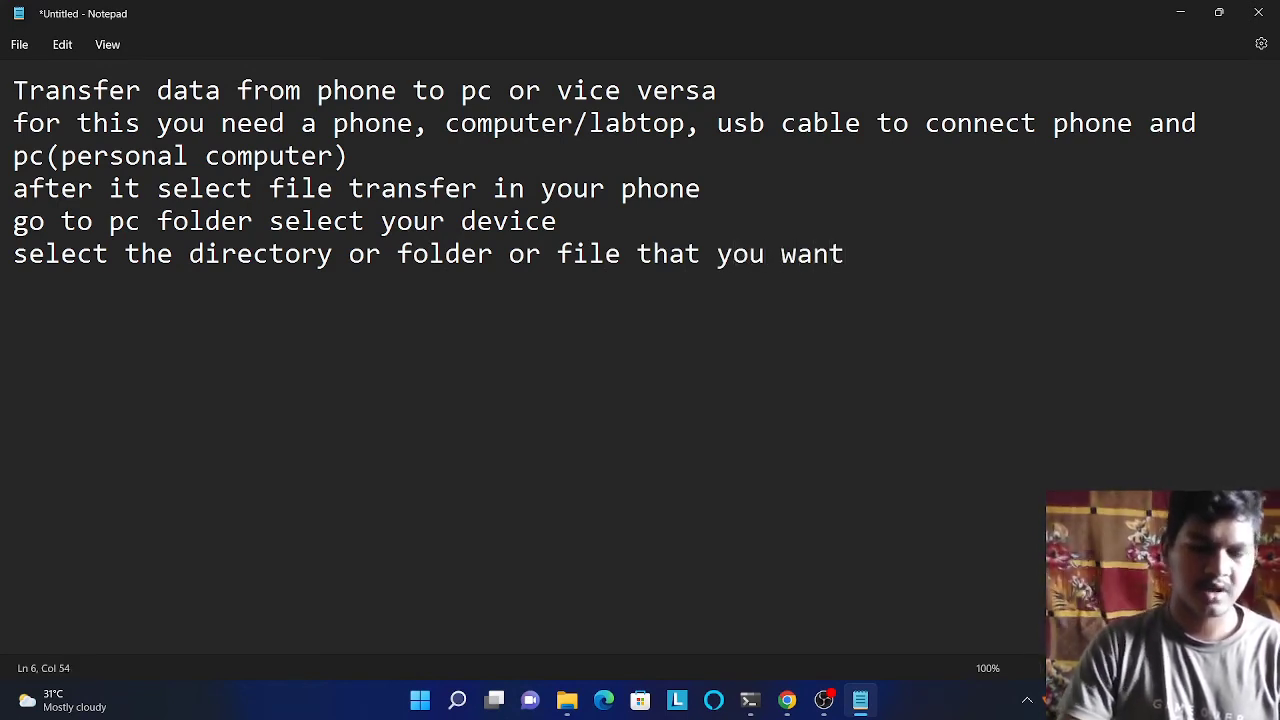
pyautogui.write('to tra')
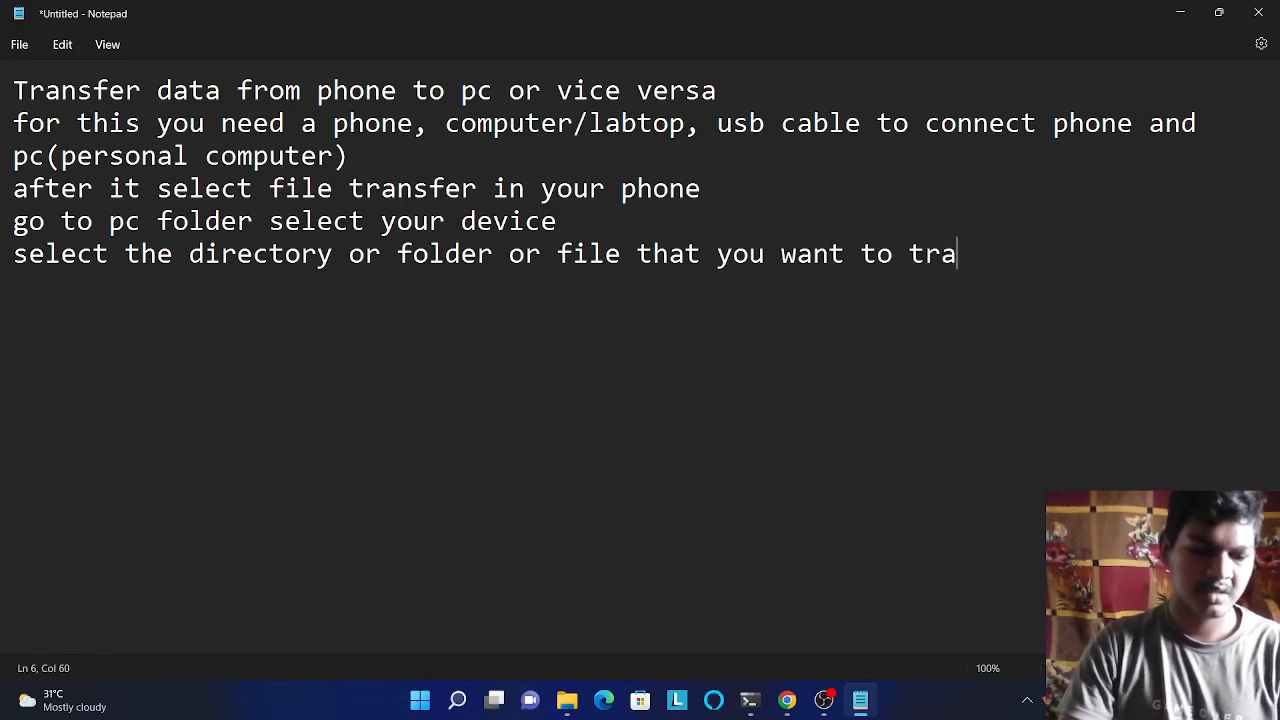
pyautogui.write('nsfe ')
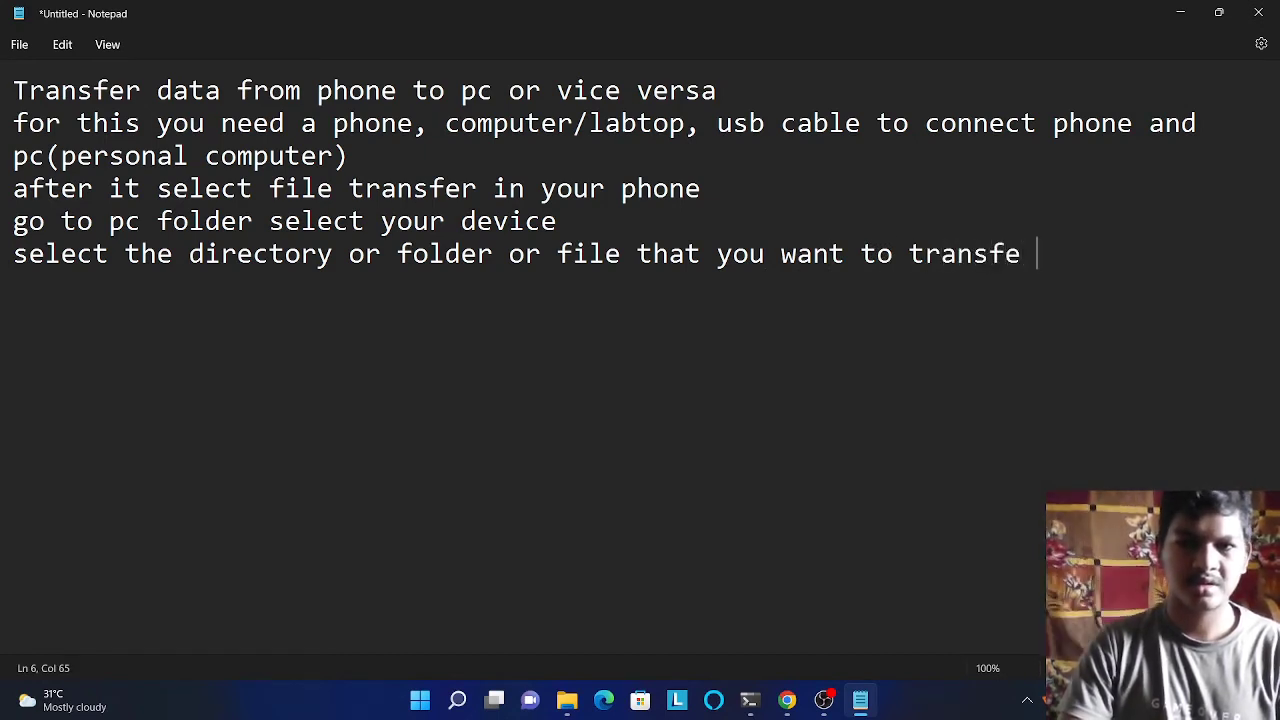
pyautogui.write('r')
pyautogui.press('BackSpace')
pyautogui.press('BackSpace')
pyautogui.write('r wither')
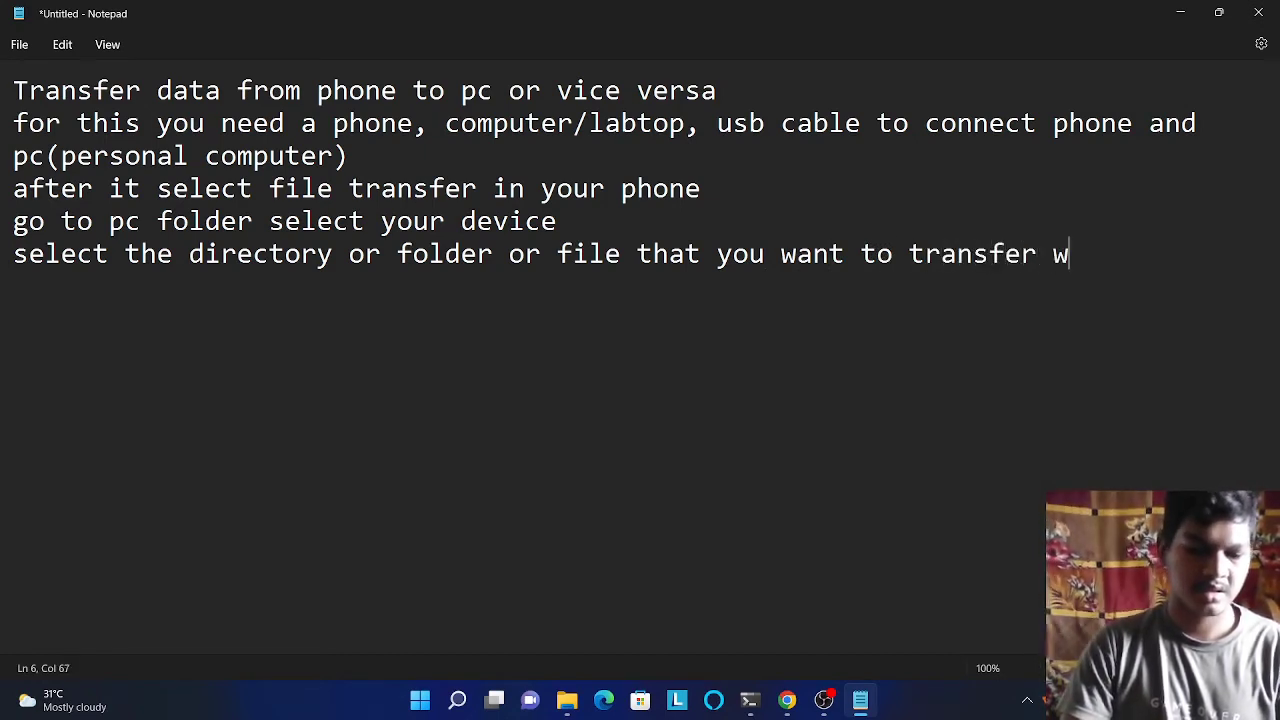
pyautogui.press('BackSpace')
pyautogui.press('BackSpace')
pyautogui.press('BackSpace')
pyautogui.press('BackSpace')
pyautogui.press('BackSpace')
pyautogui.press('BackSpace')
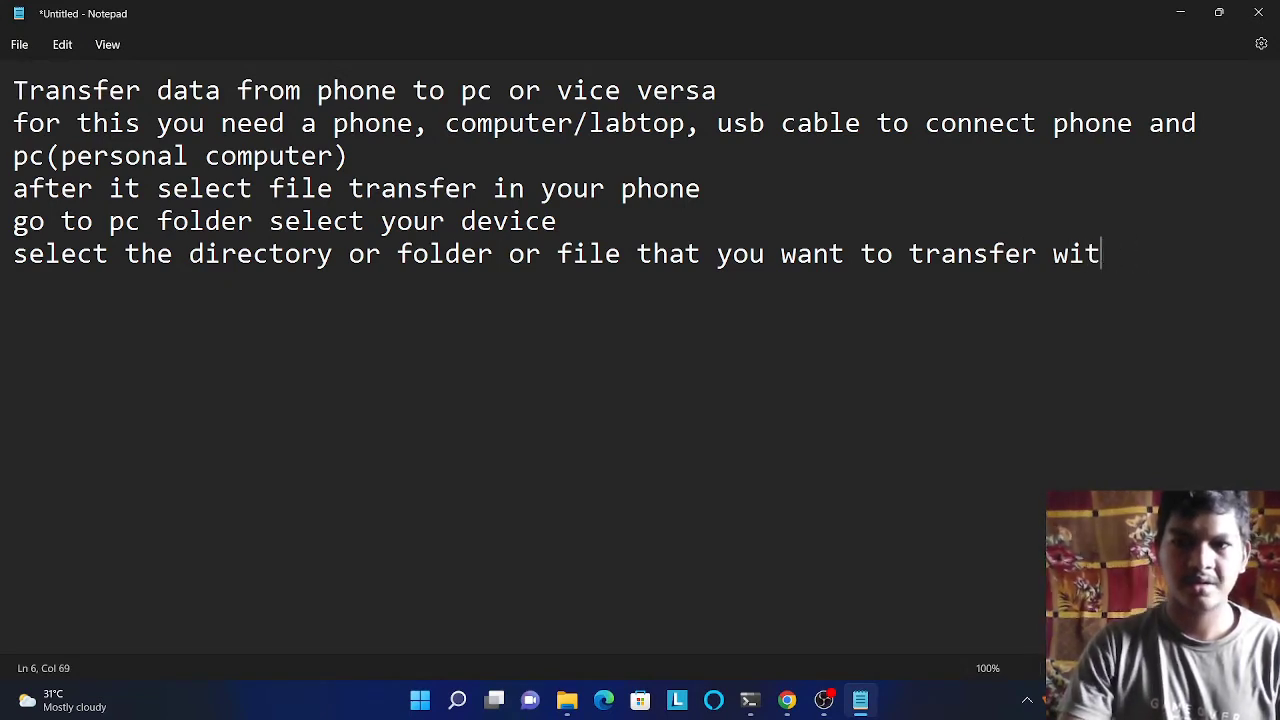
pyautogui.write('either')
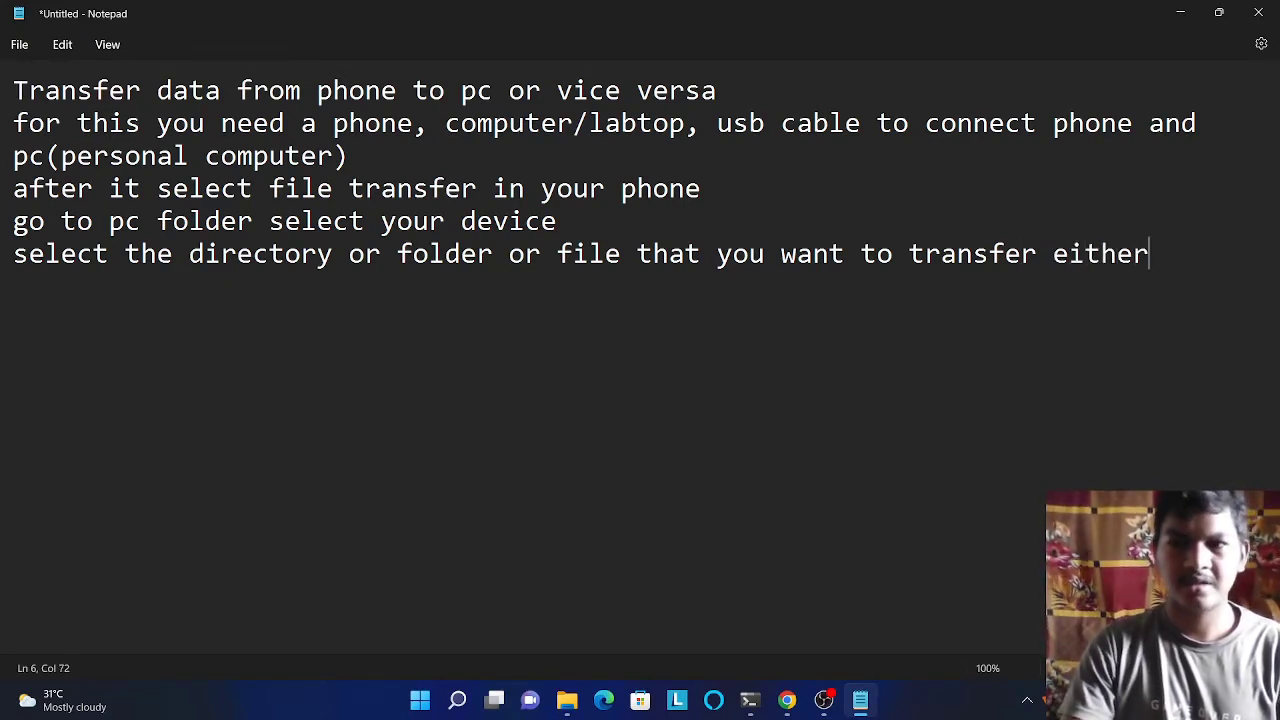
# Begin a seventh line with the text: by copying using "ctrl+c".
pyautogui.press('Return')
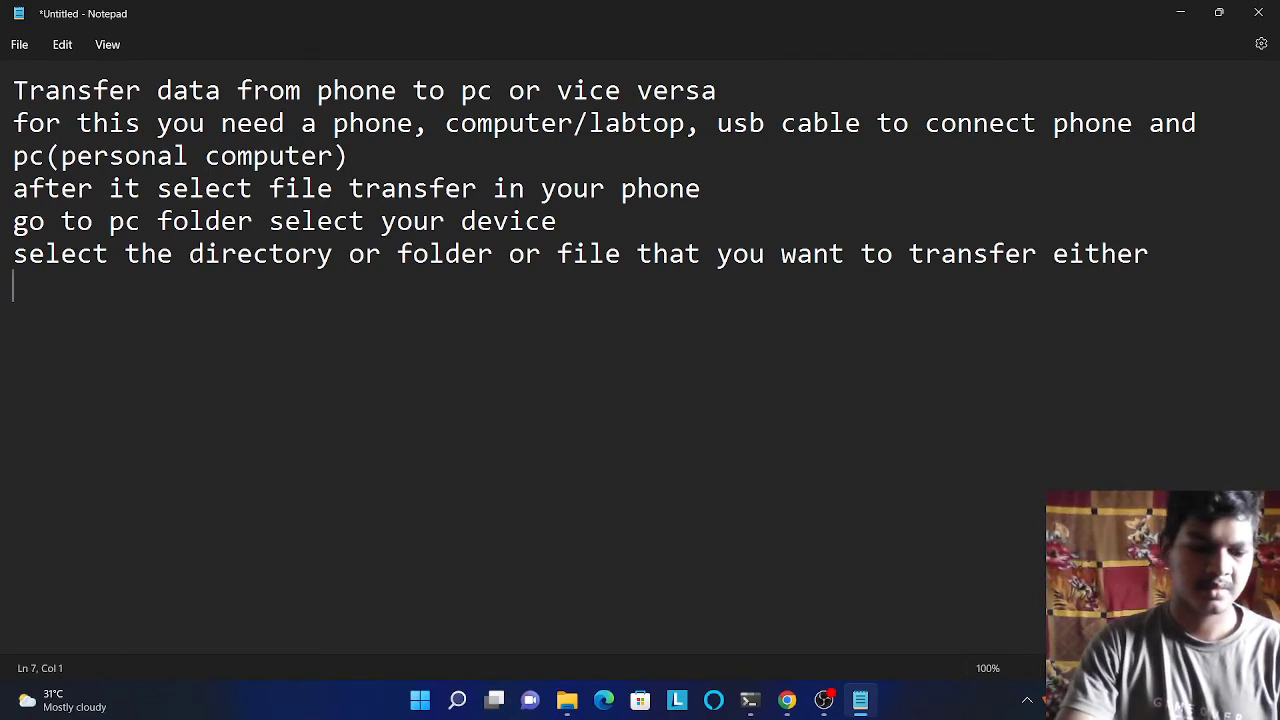
pyautogui.write('by copying ')
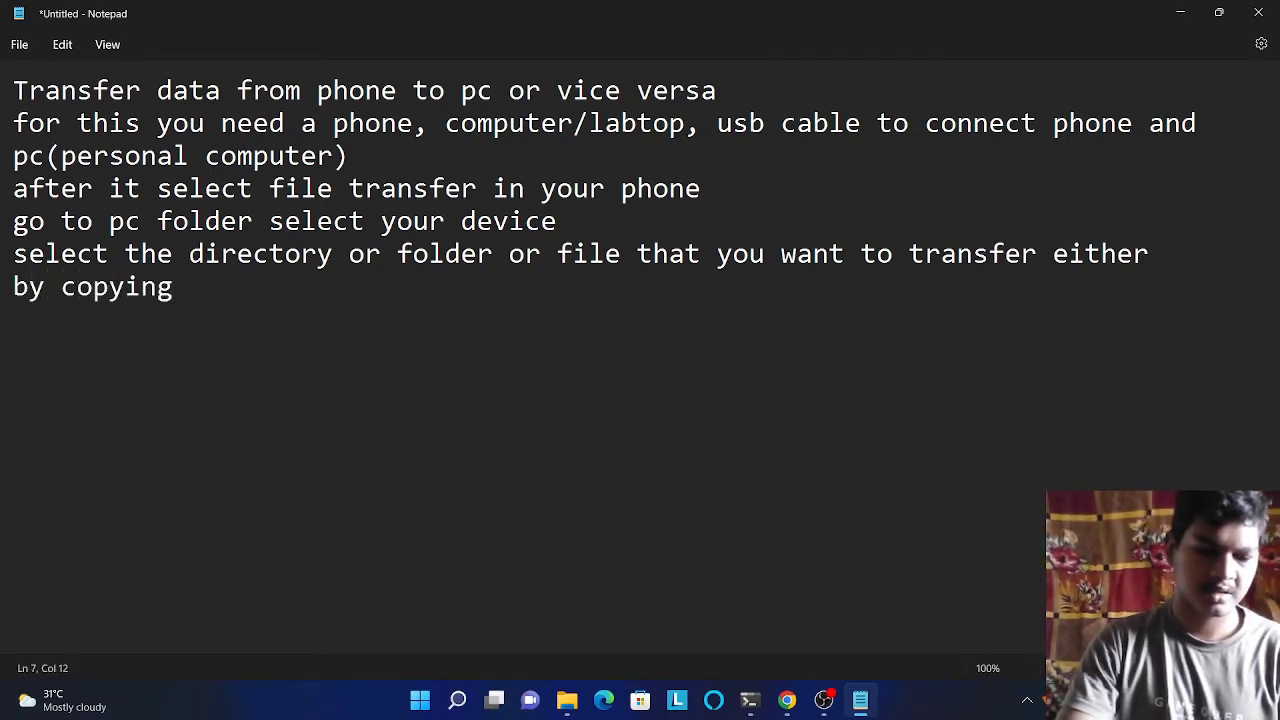
pyautogui.write('using')
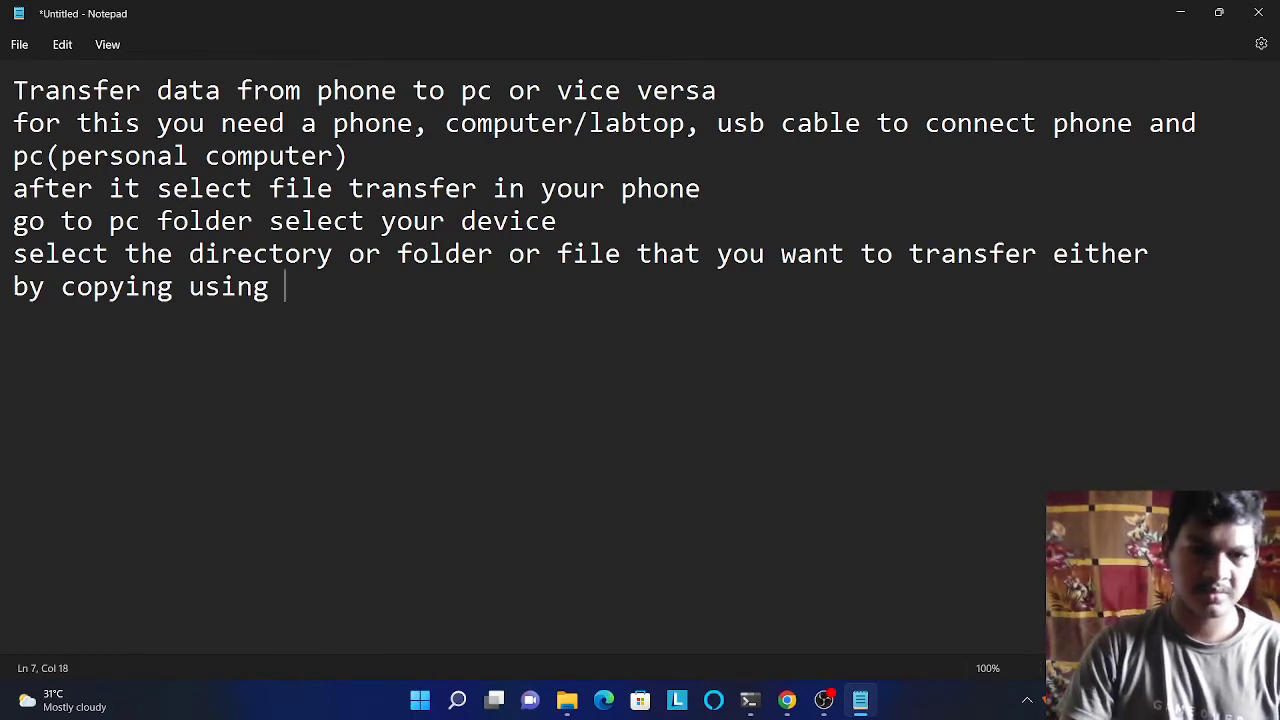
pyautogui.write(' ctrl+')
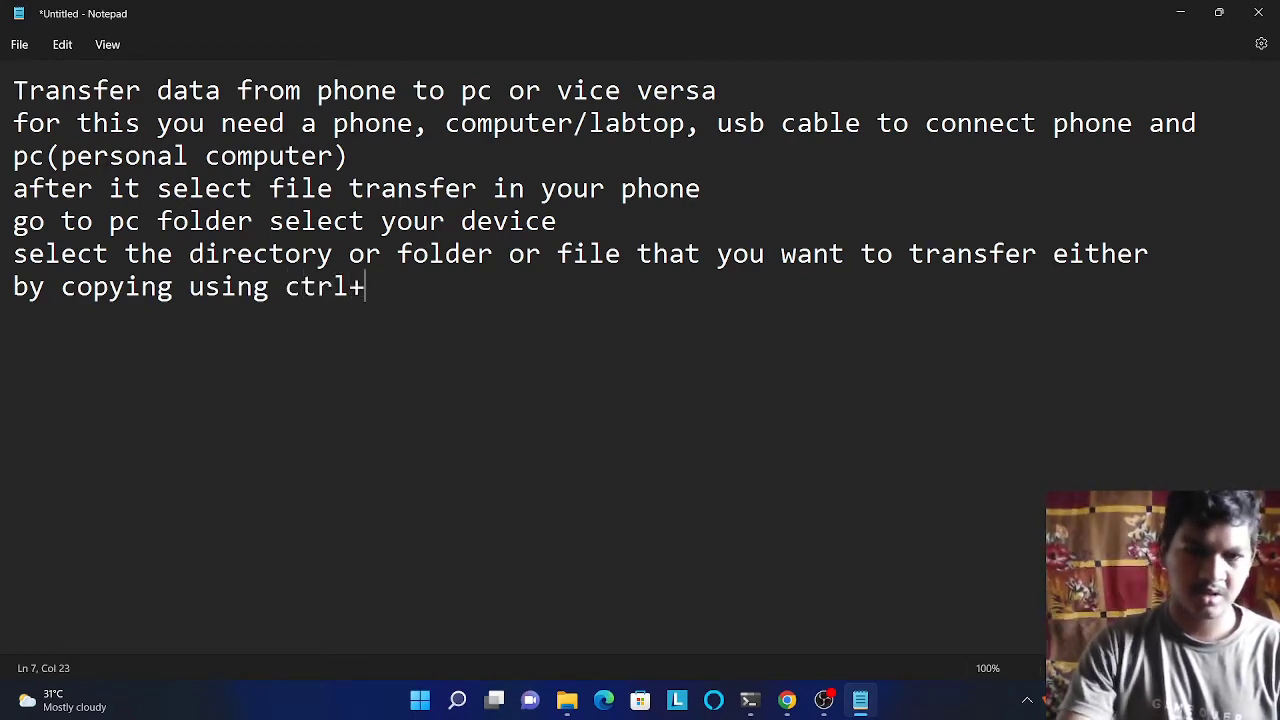
pyautogui.write('c')
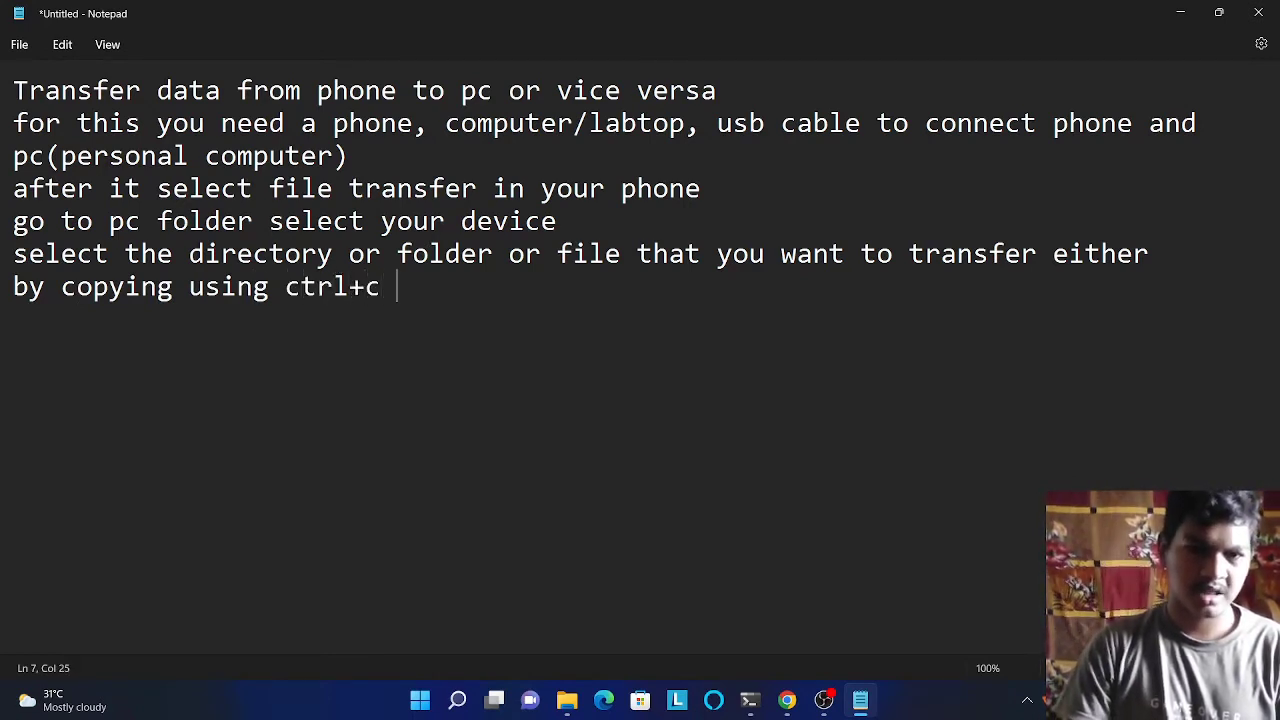
pyautogui.press('BackSpace')
pyautogui.press('BackSpace')
pyautogui.press('BackSpace')
pyautogui.press('BackSpace')
pyautogui.press('BackSpace')
pyautogui.press('BackSpace')
pyautogui.press('BackSpace')
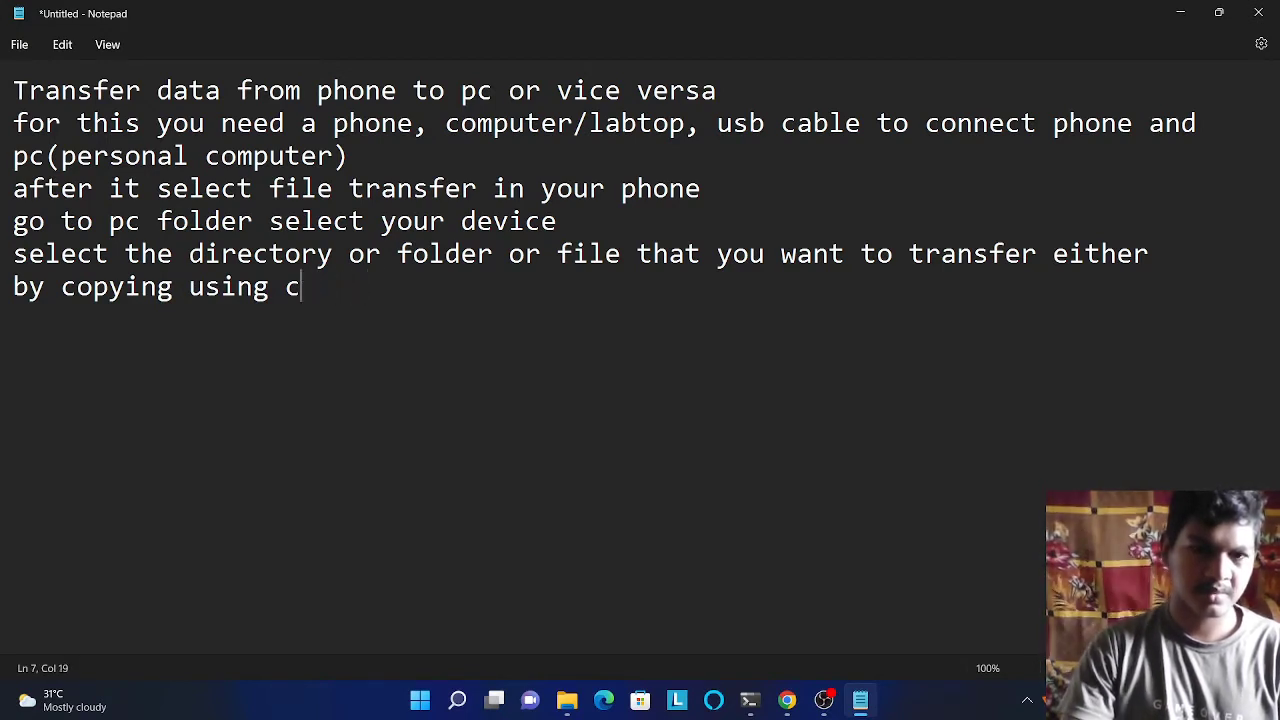
pyautogui.write('"ctrl')
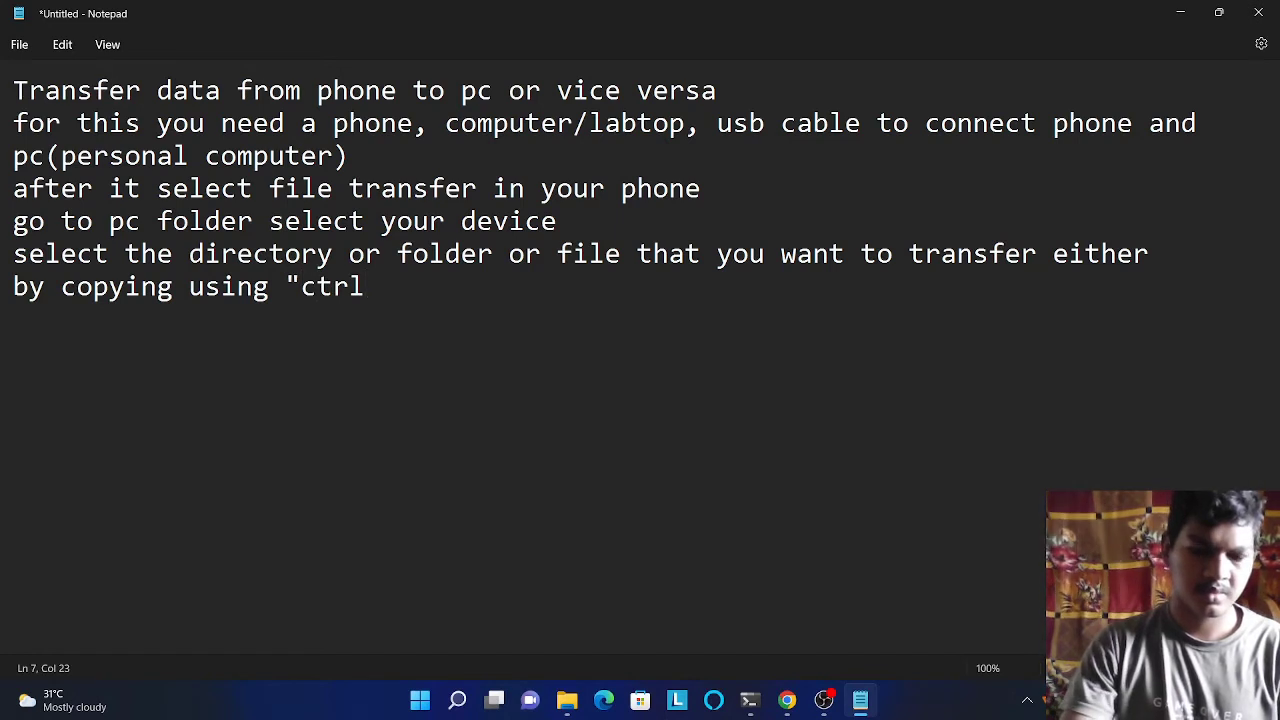
pyautogui.write('+c')
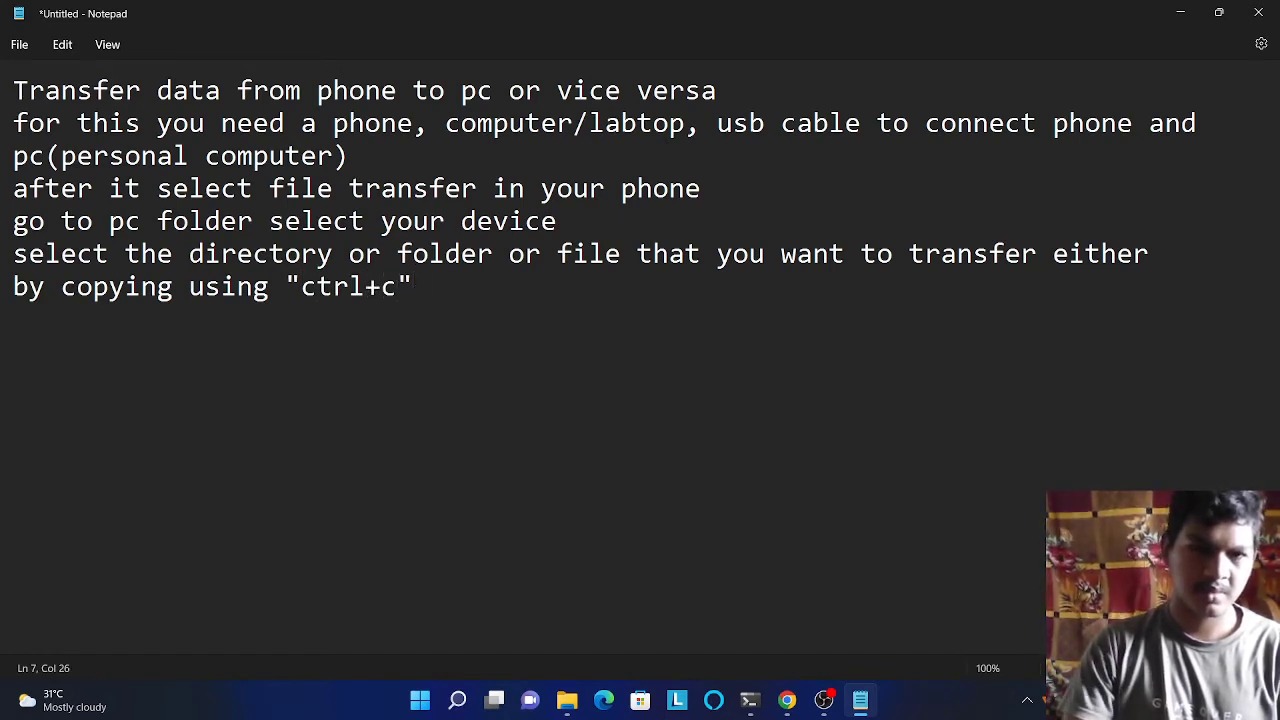
# Complete the seventh line with the text: or cutting using "ctrl+x".
pyautogui.write('" or c')
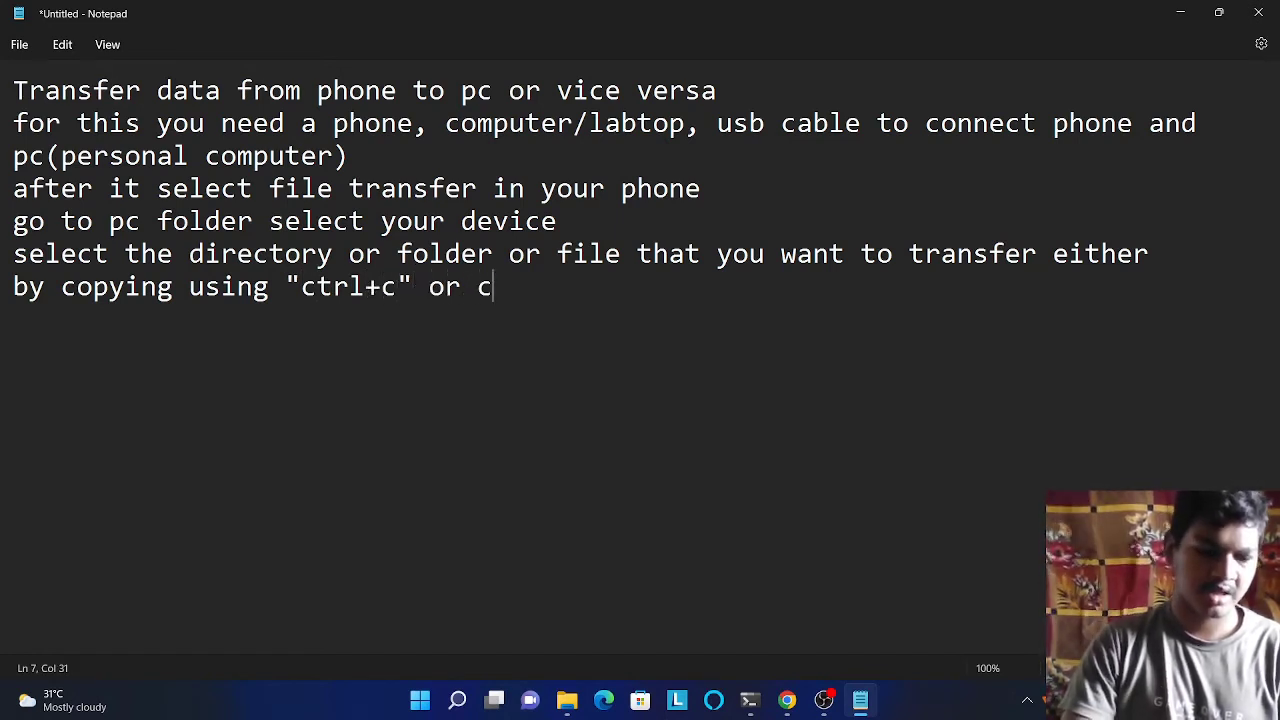
pyautogui.write('uttinf')
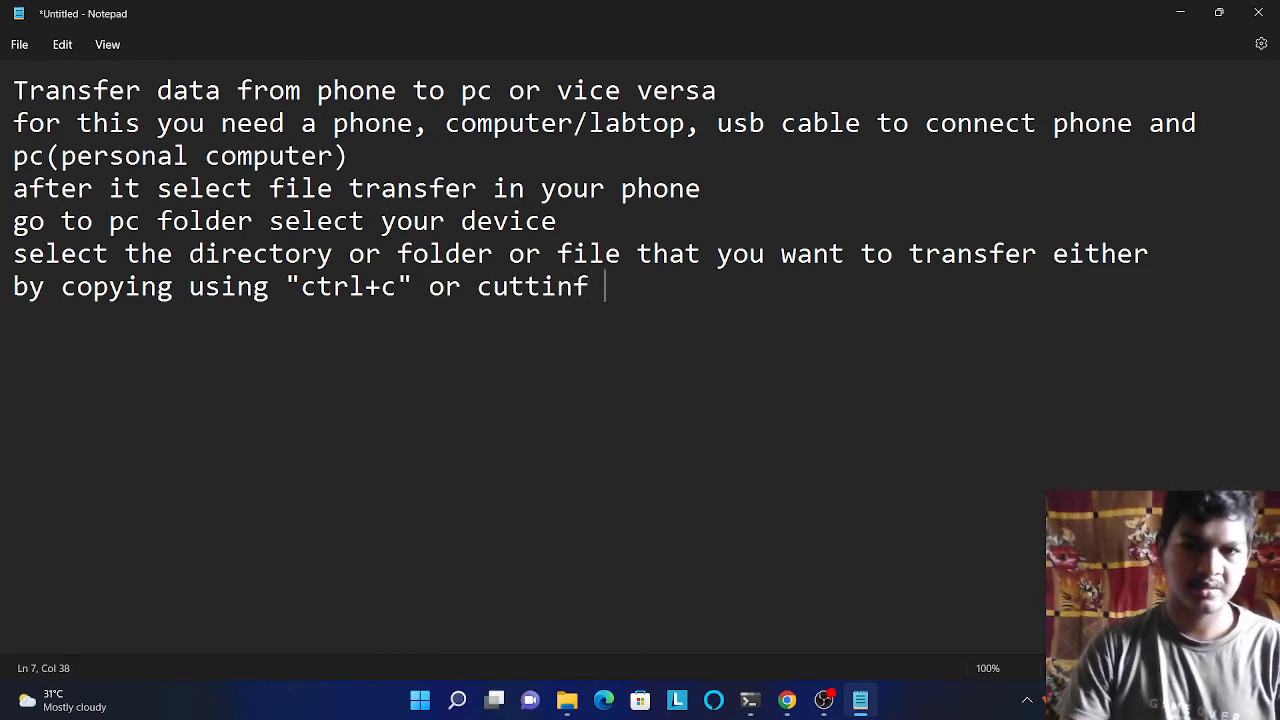
pyautogui.press('BackSpace')
pyautogui.press('BackSpace')
pyautogui.write('g')
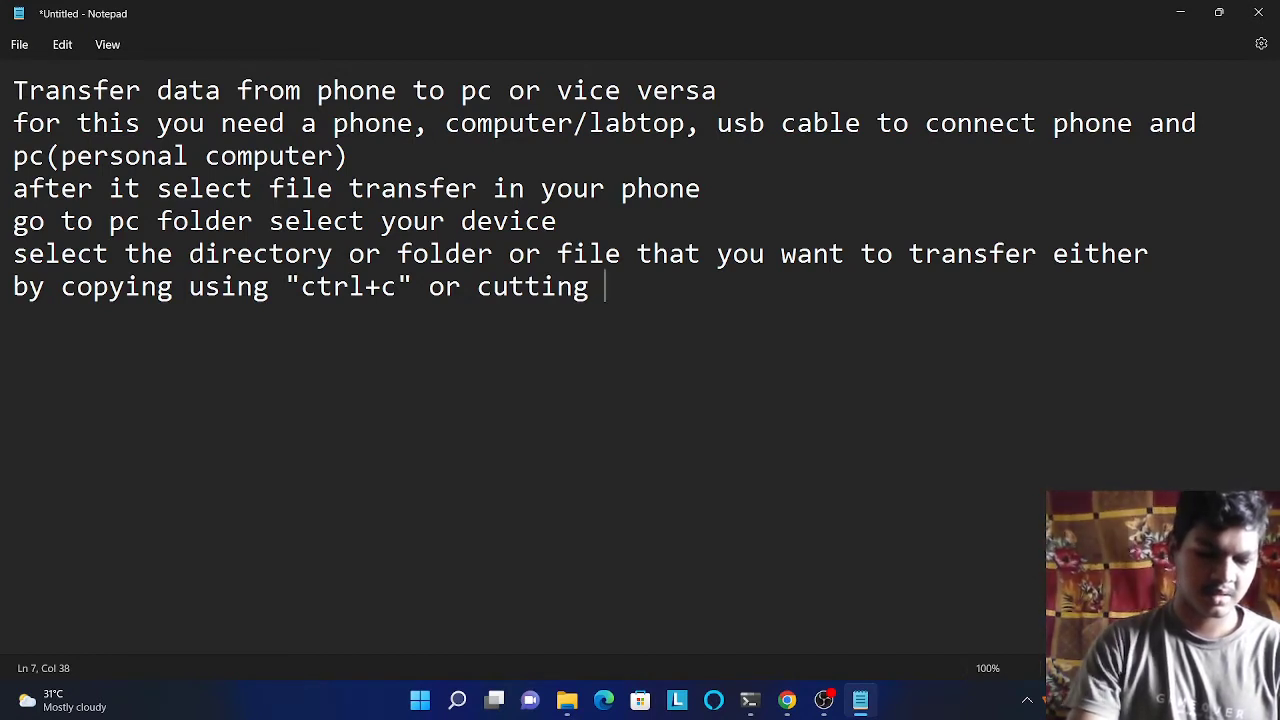
pyautogui.write('by')
pyautogui.press('BackSpace')
pyautogui.press('BackSpace')
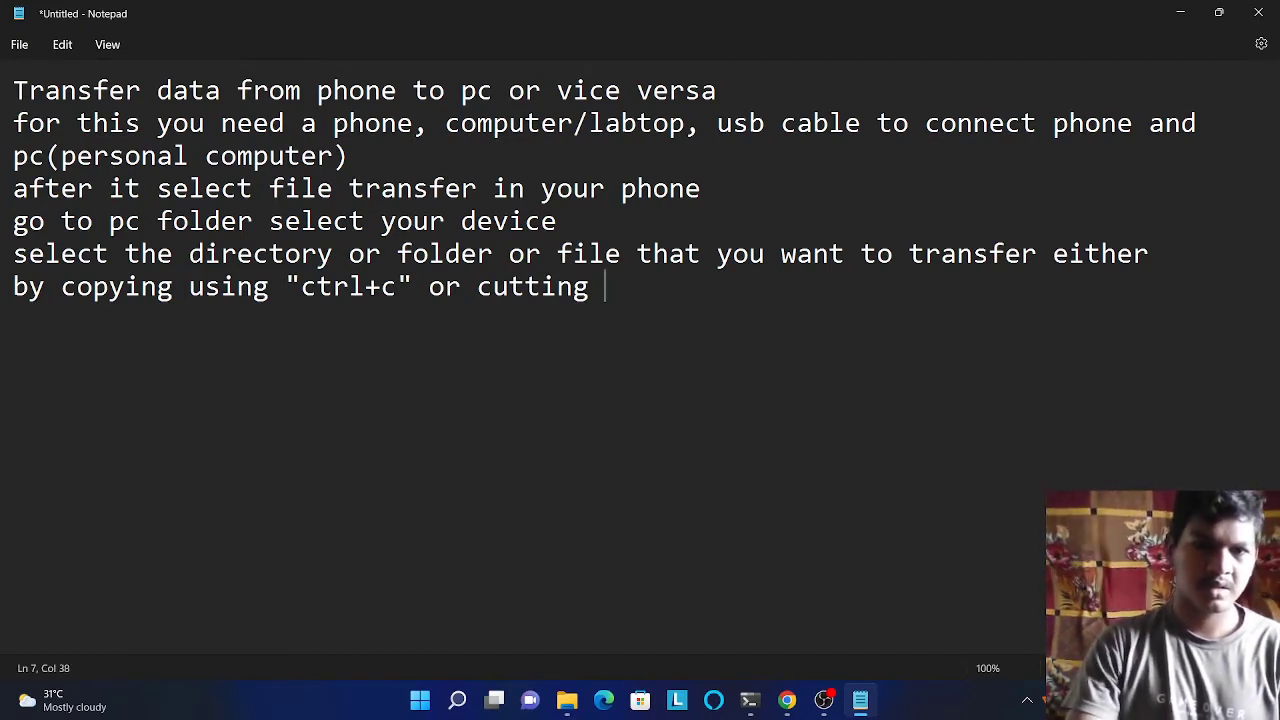
pyautogui.write('using ')
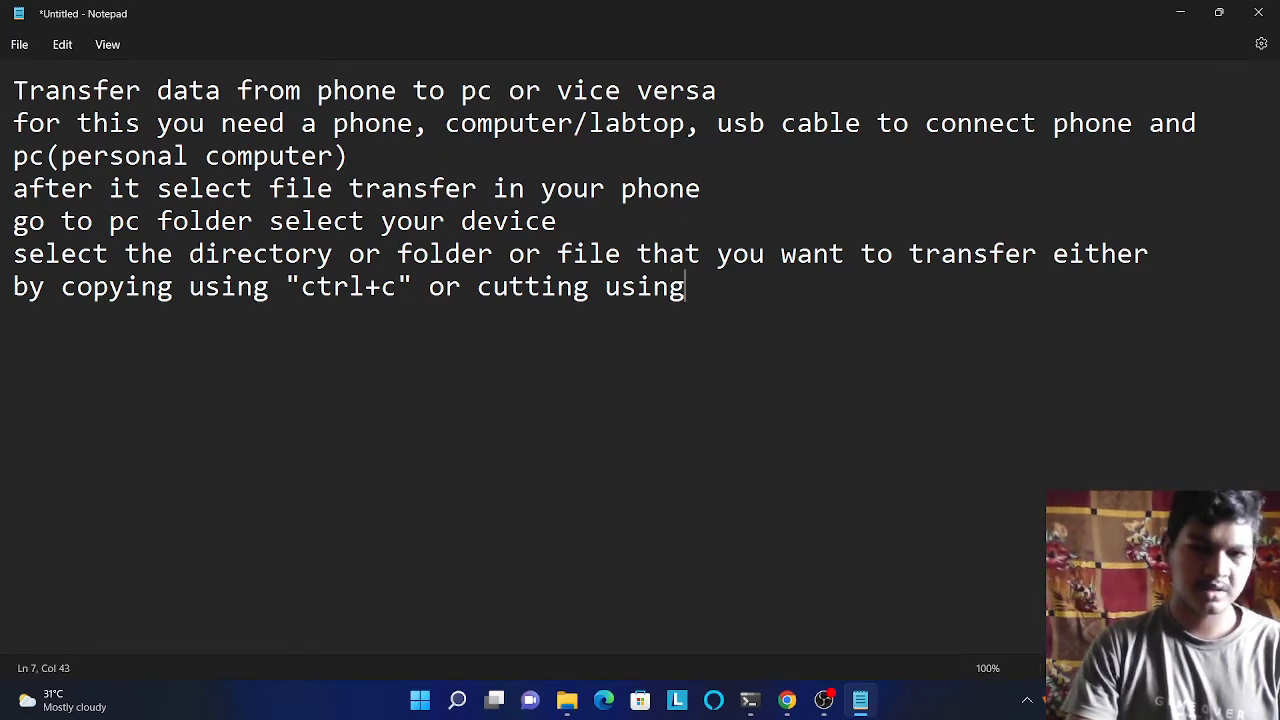
pyautogui.write('"c')
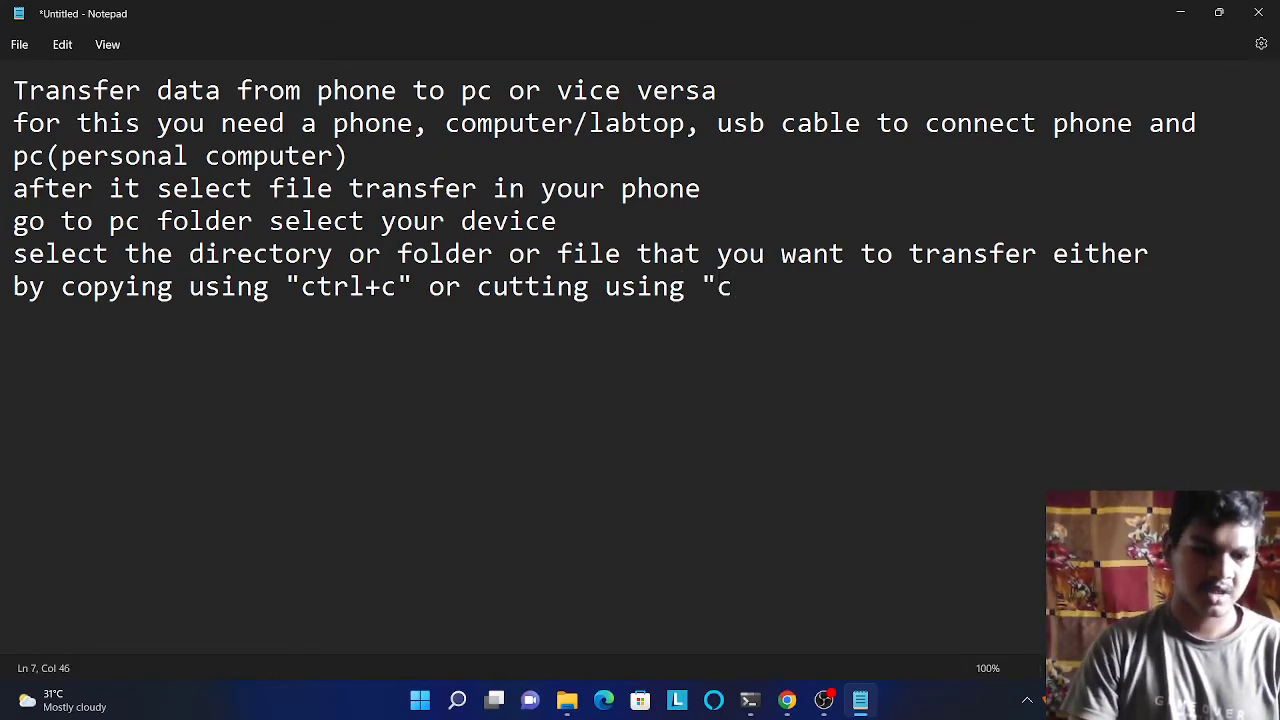
pyautogui.write('trl+')
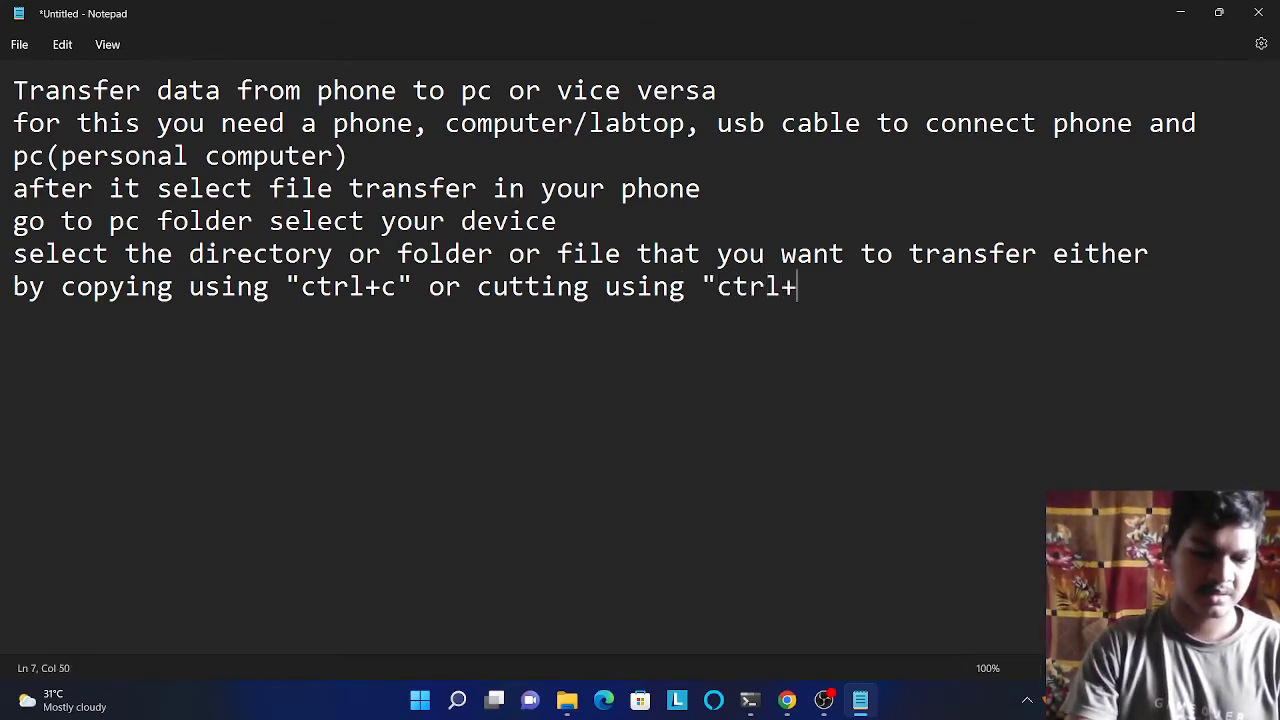
pyautogui.write('x')
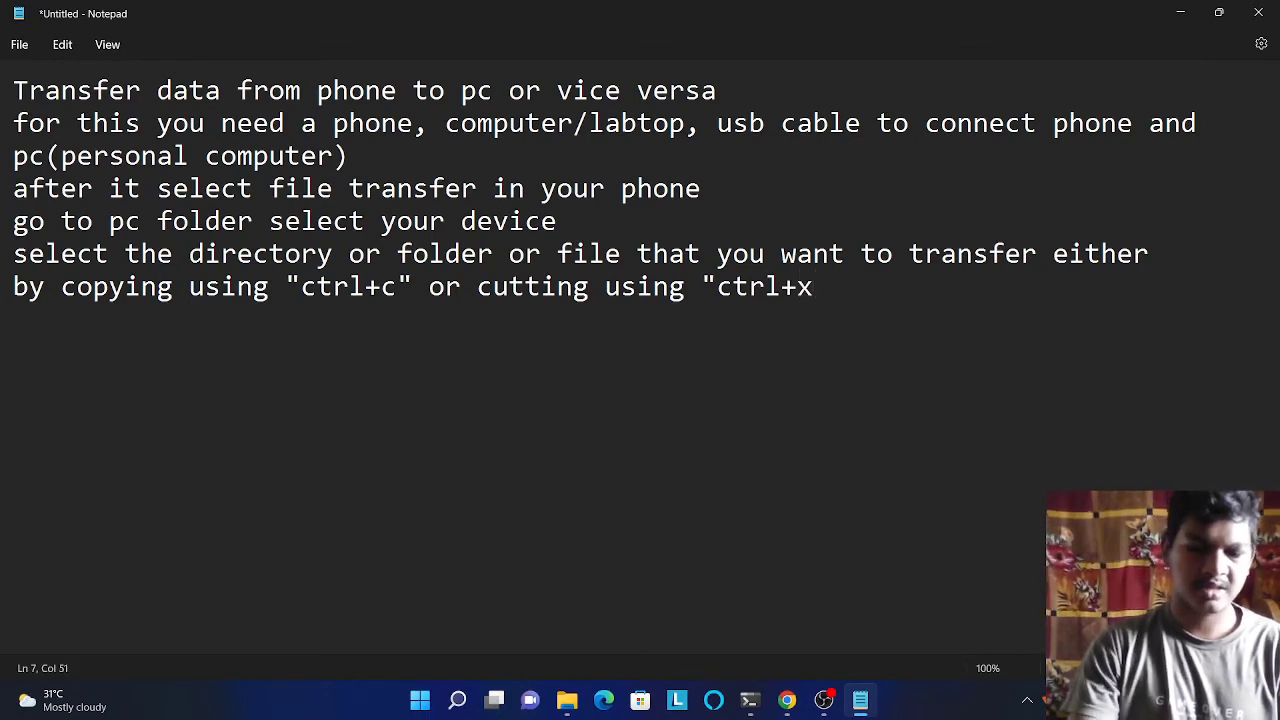
pyautogui.write('"')
# Leave a blank line below the "ctrl+x" line and begin a new line with "go to your".
pyautogui.press('Return')
pyautogui.write('got')
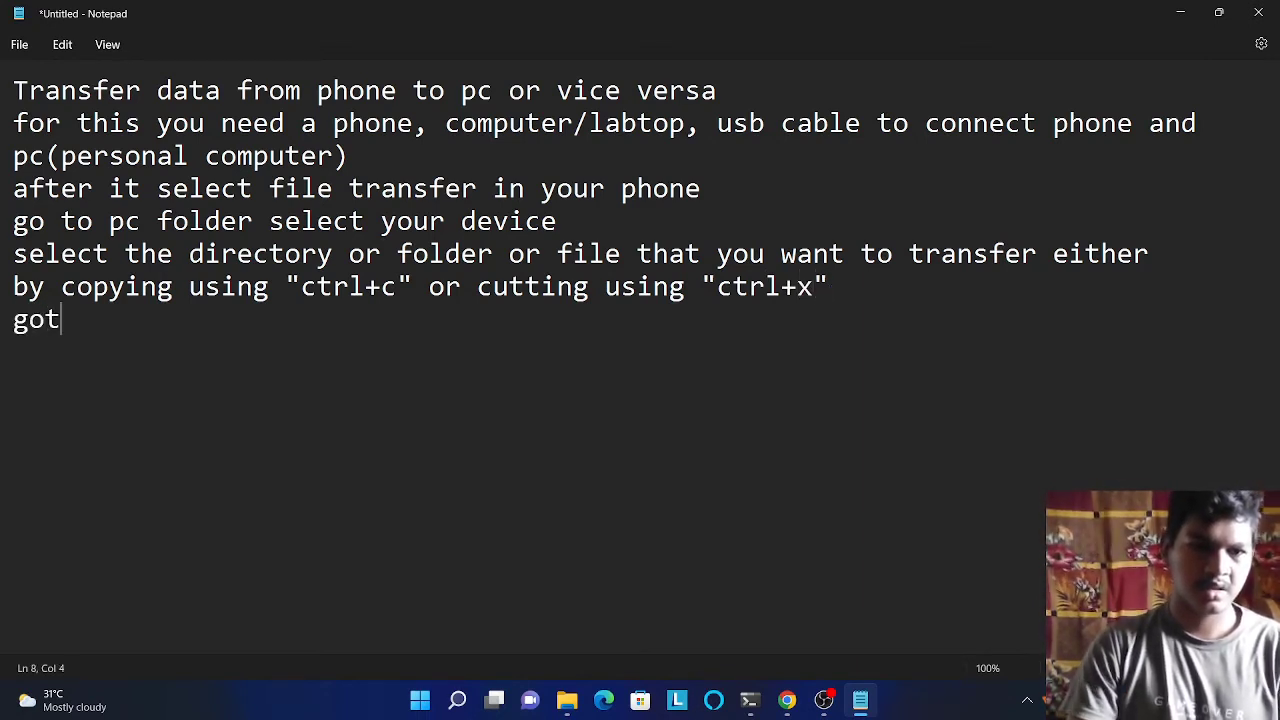
pyautogui.press('BackSpace')
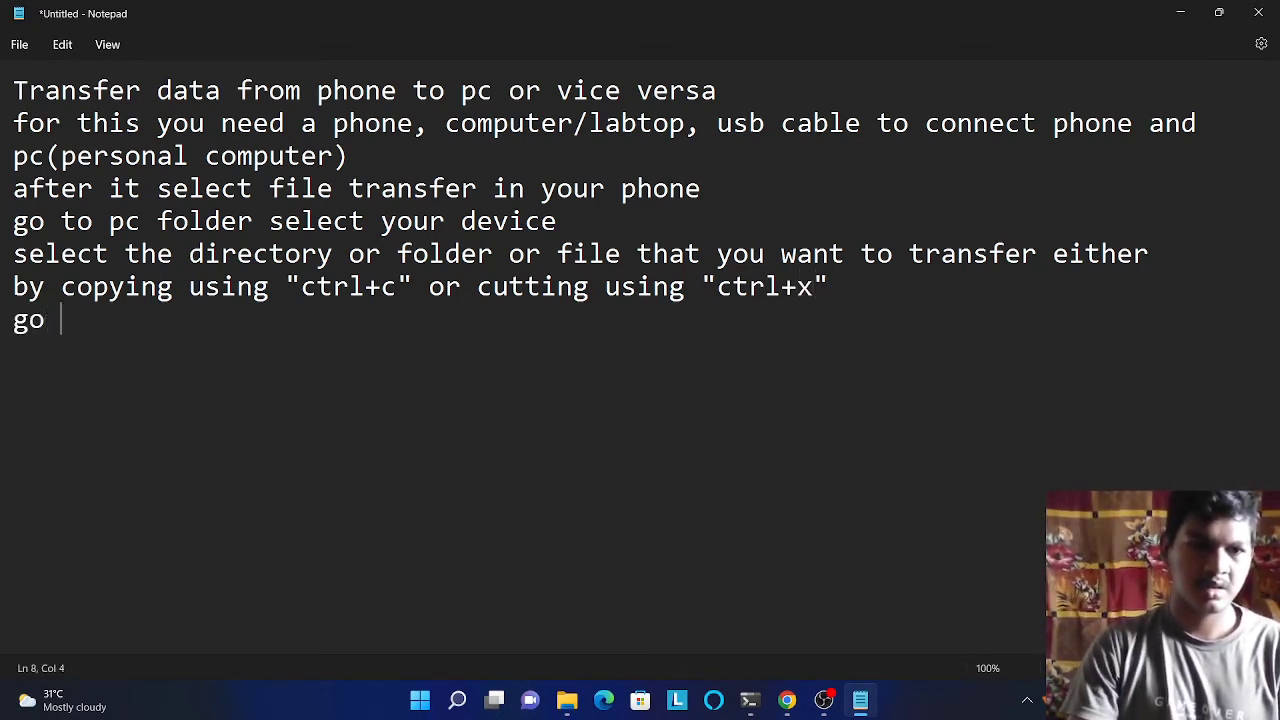
pyautogui.press('BackSpace')
pyautogui.press('BackSpace')
pyautogui.press('BackSpace')
pyautogui.write('go to ')
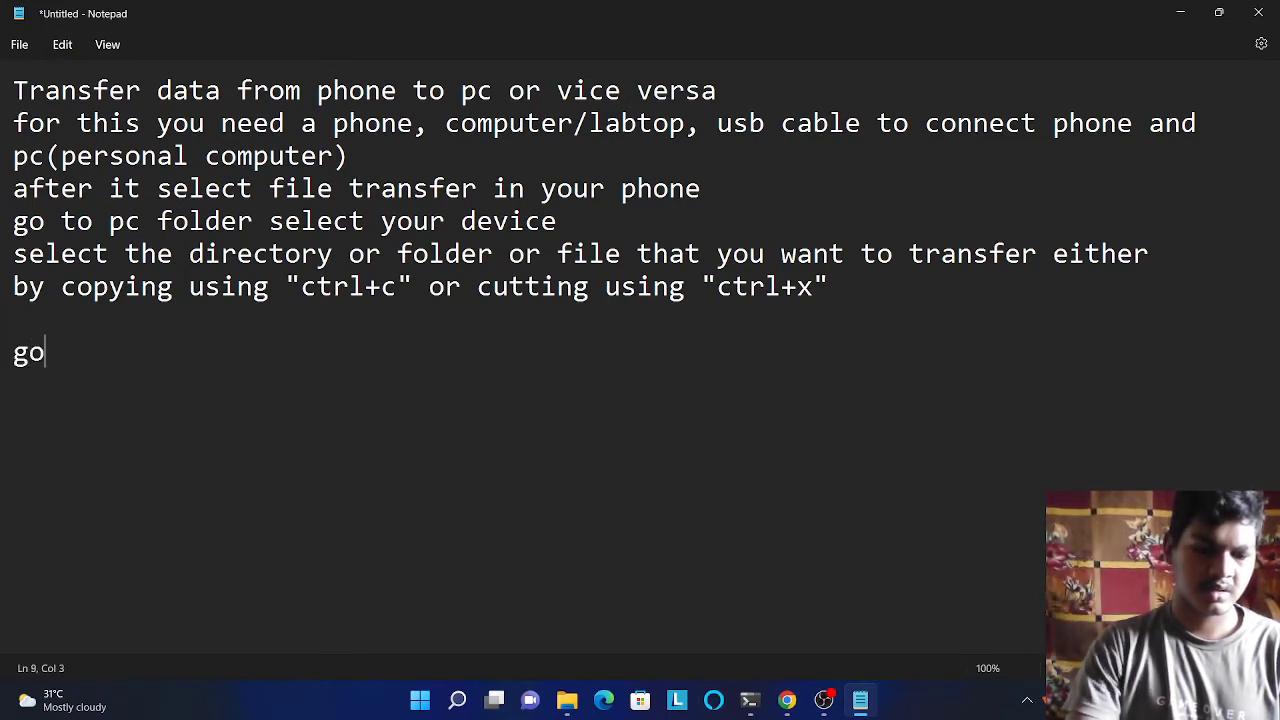
pyautogui.write('your ')
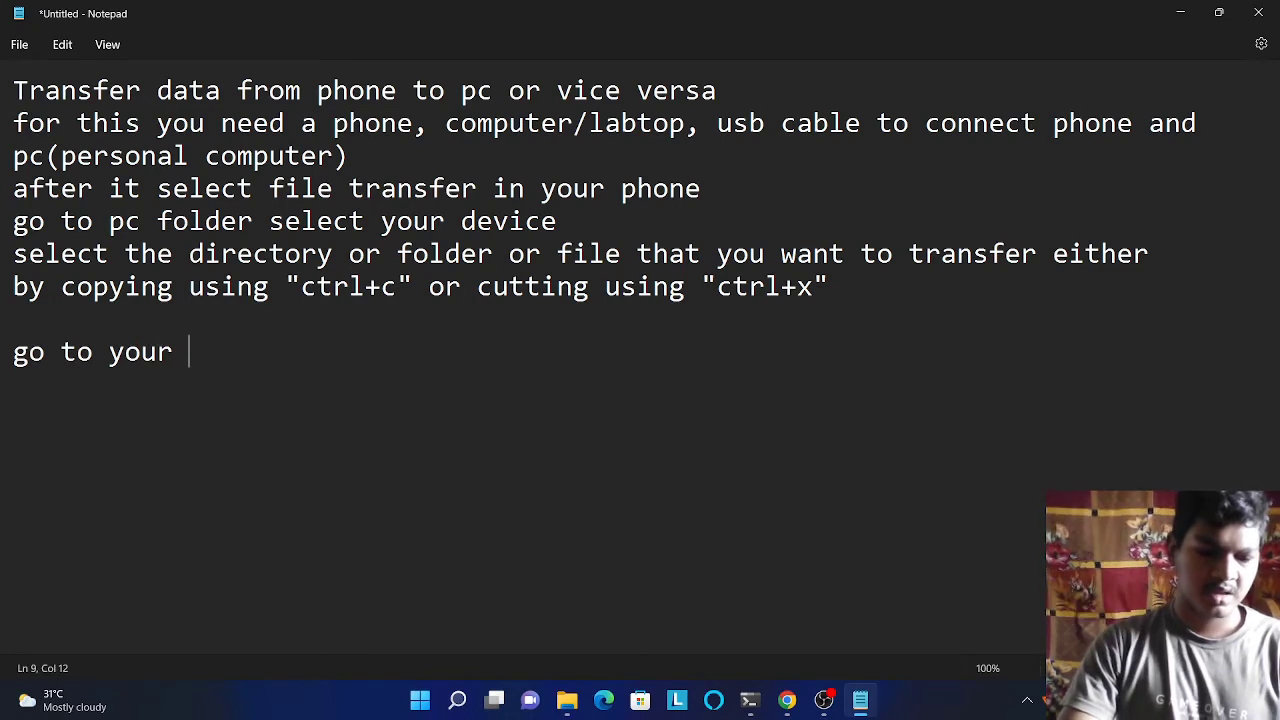
# Continue the new line with the text: computer storagr disk.
pyautogui.write('computre')
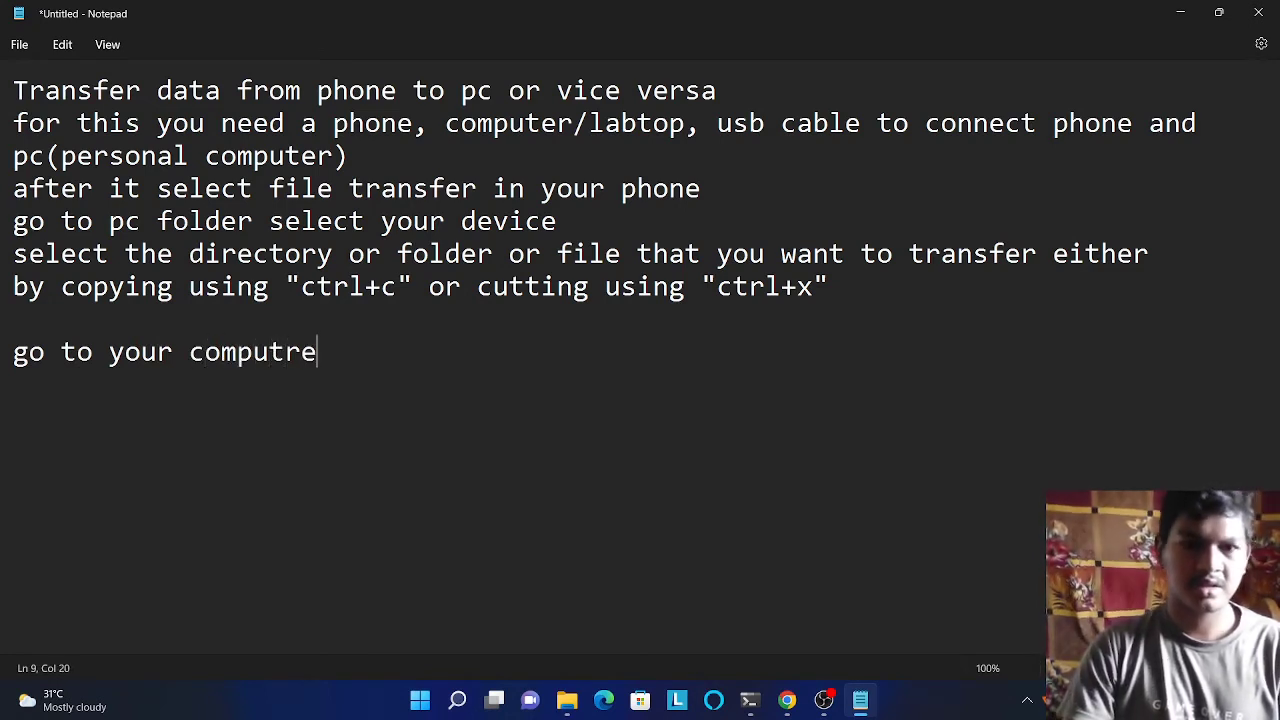
pyautogui.press('BackSpace')
pyautogui.press('BackSpace')
pyautogui.write('r')
pyautogui.press('BackSpace')
pyautogui.write('er')
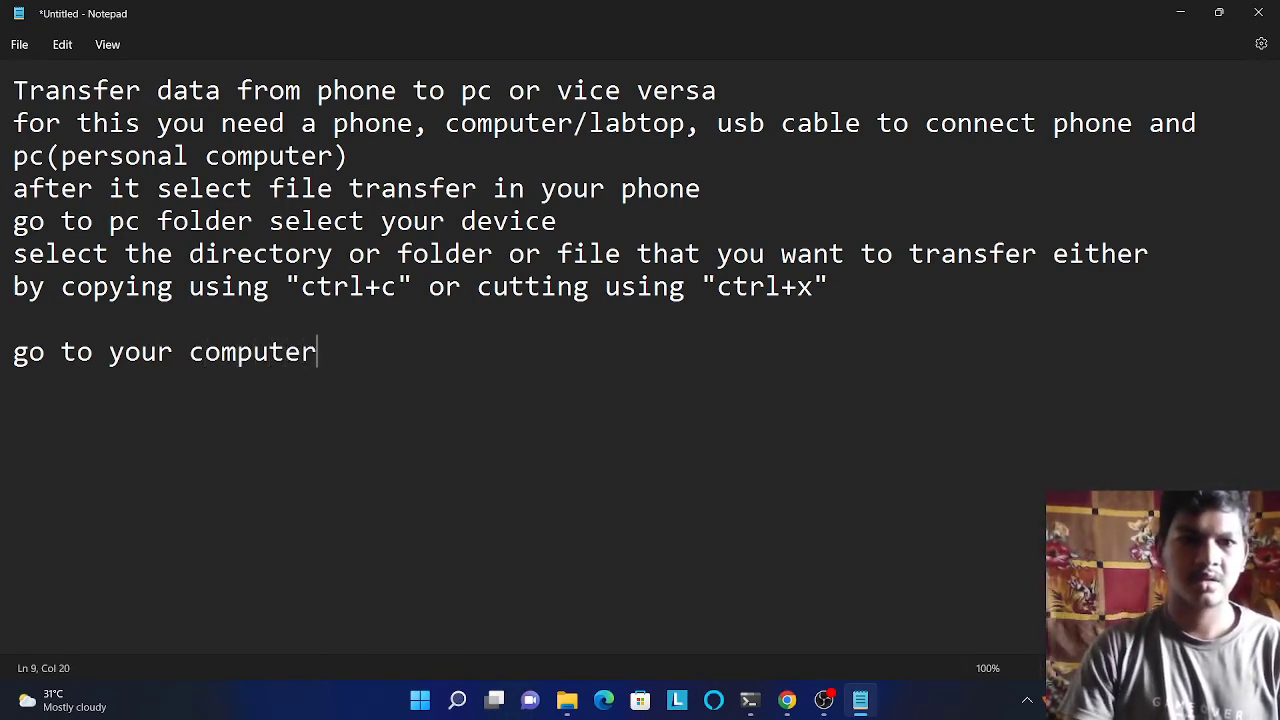
pyautogui.write(' d')
pyautogui.press('BackSpace')
pyautogui.write('st')
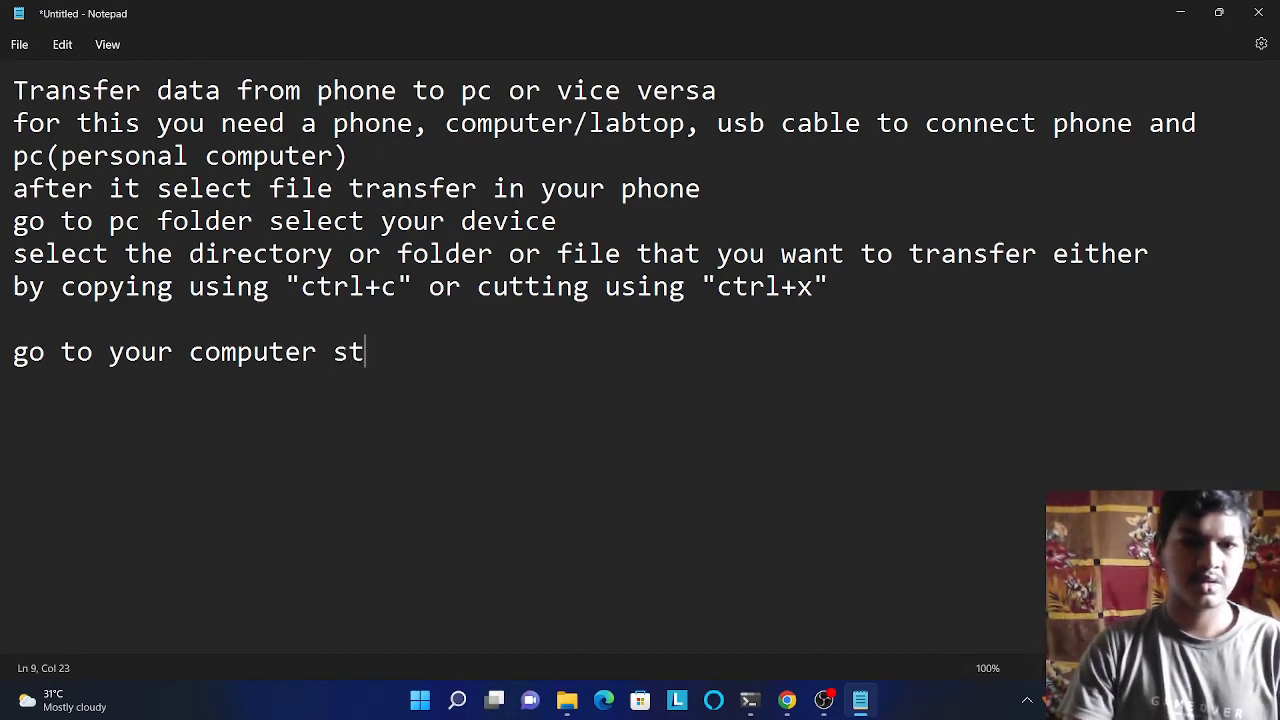
pyautogui.write('orag')
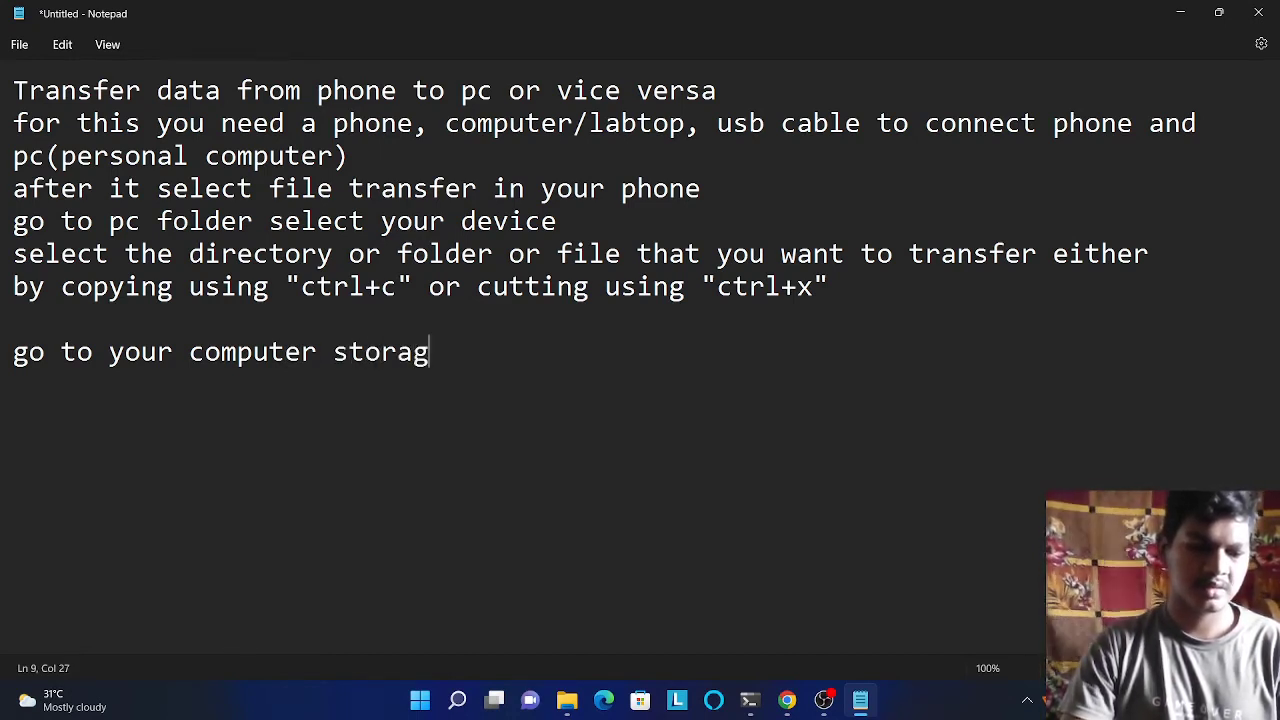
pyautogui.write('r disk ')
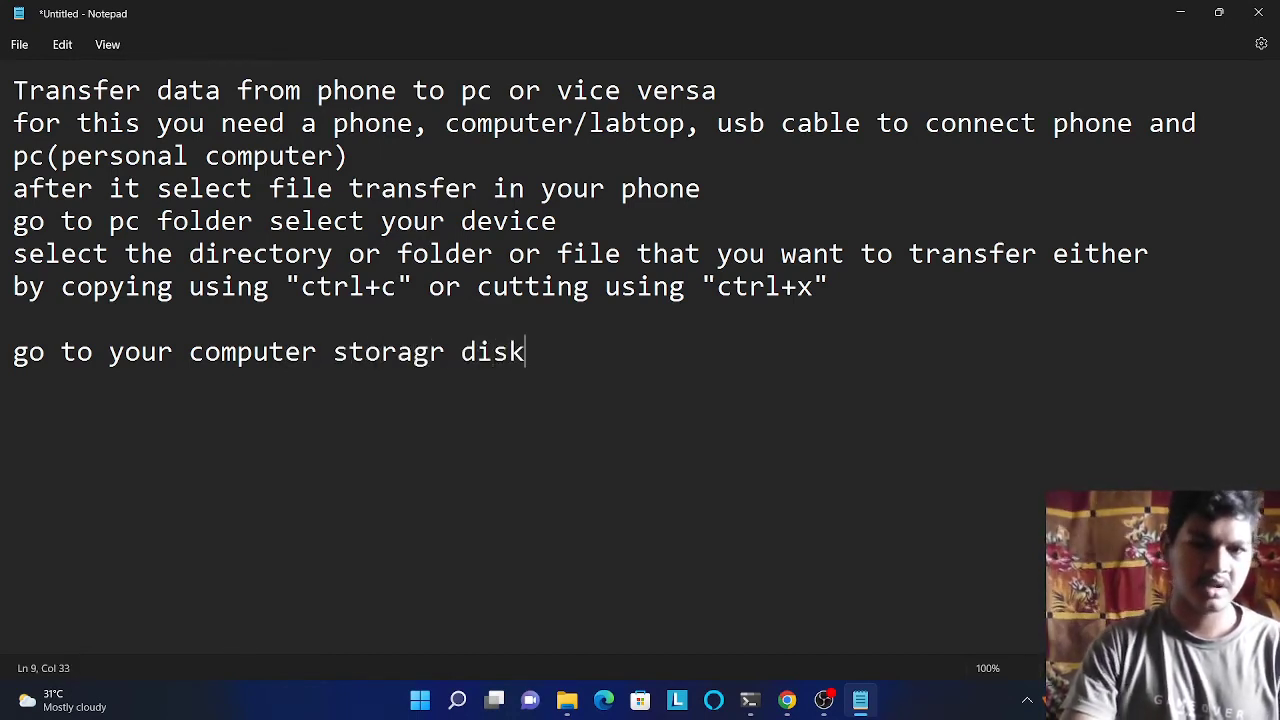
# Complete the line with the text: and paste it using "ctrl+v".
pyautogui.write('and')
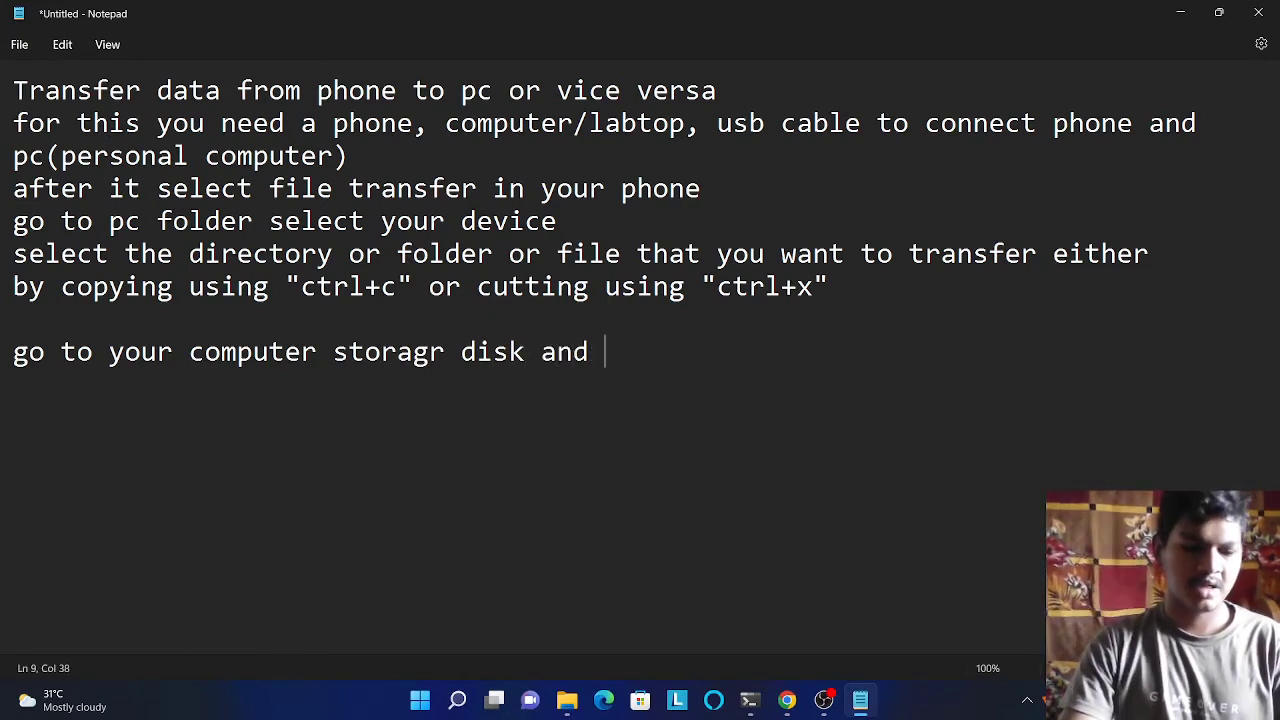
pyautogui.write(' paste i')
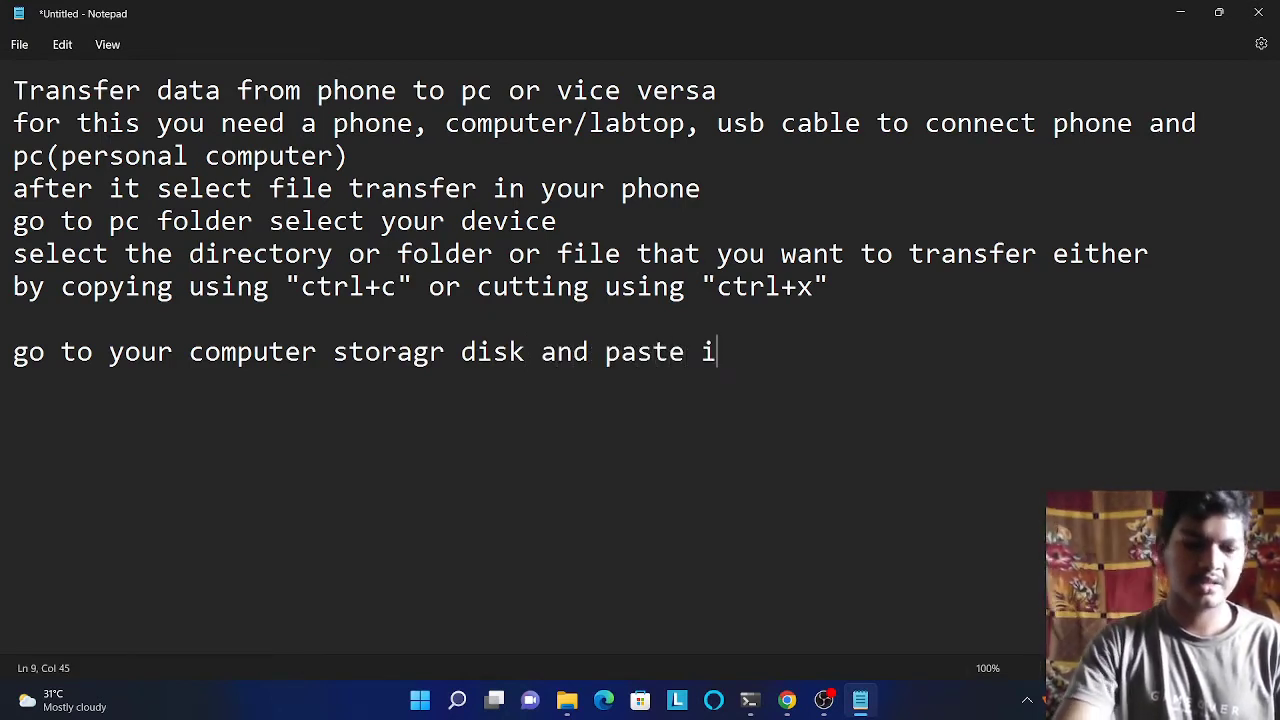
pyautogui.write('t b')
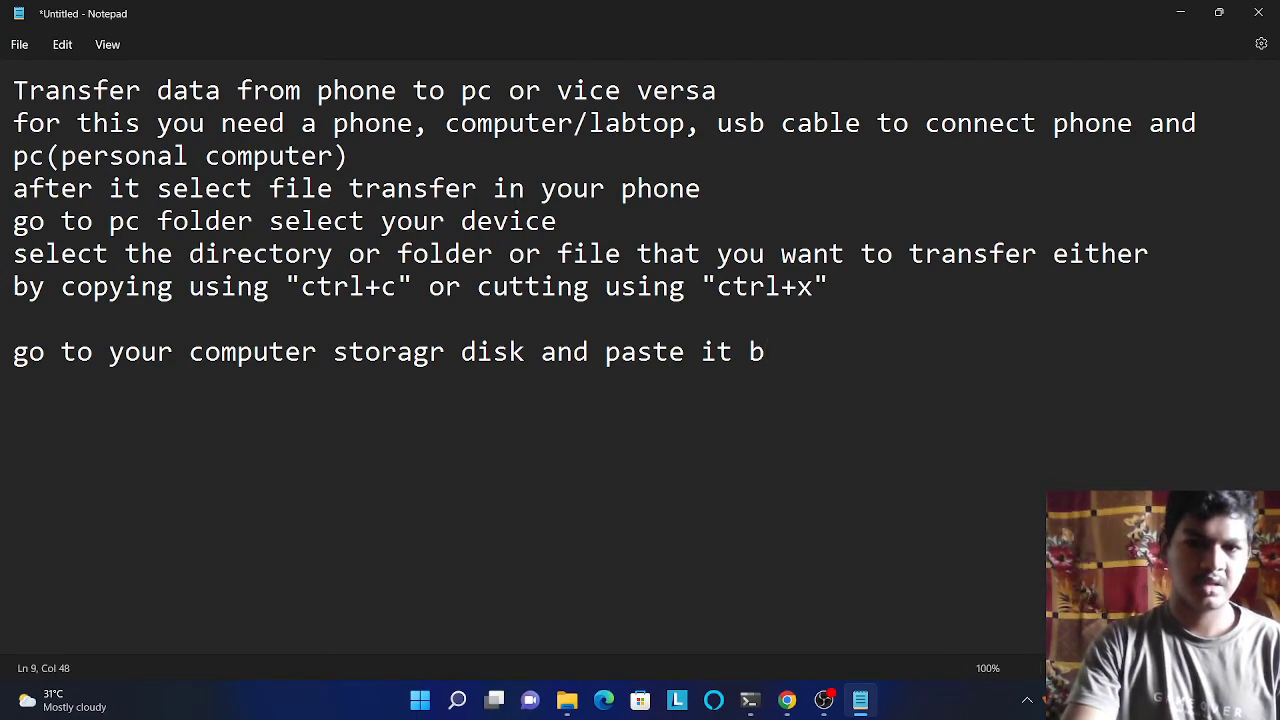
pyautogui.press('BackSpace')
pyautogui.write('usinf')
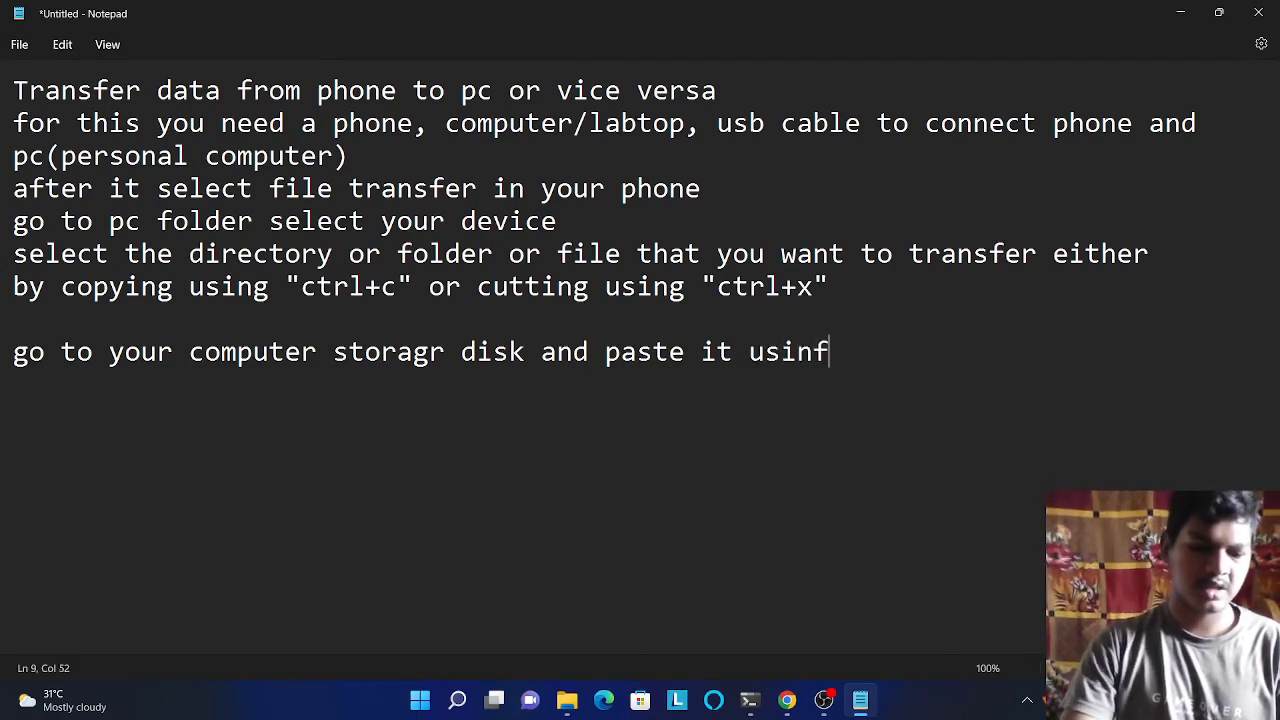
pyautogui.press('BackSpace')
pyautogui.write('g')
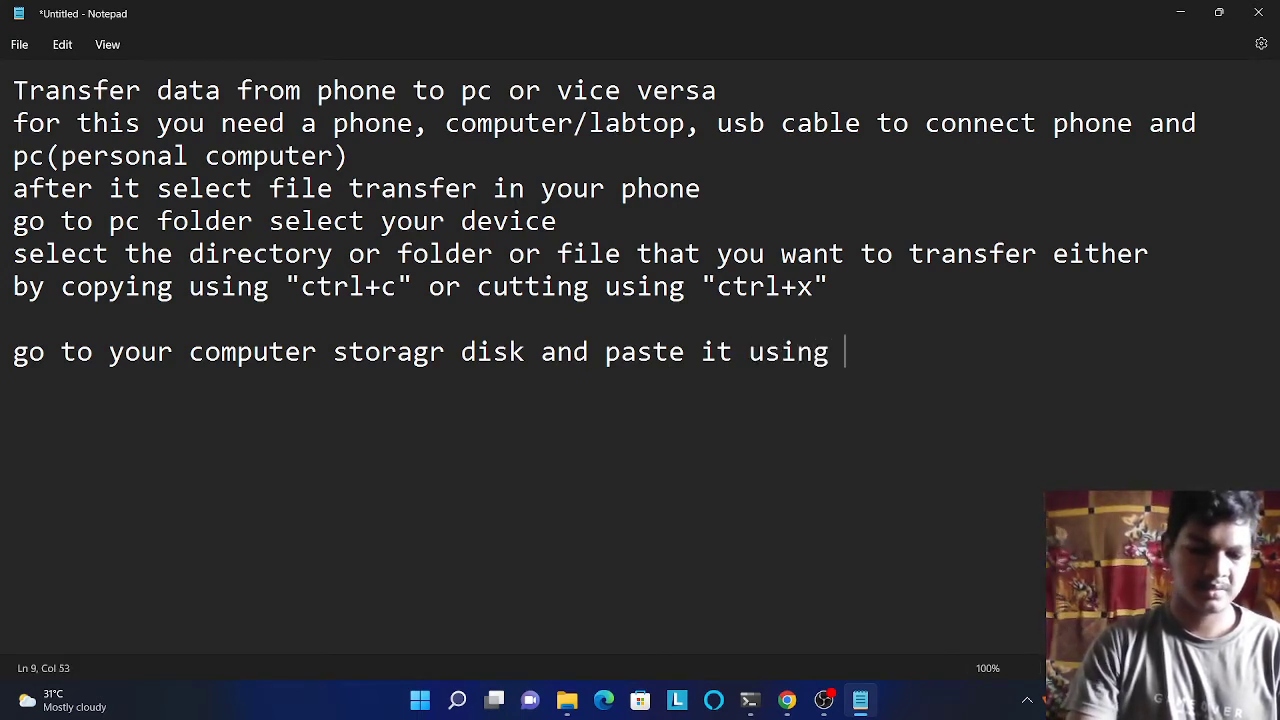
pyautogui.write(' "ctrl+')
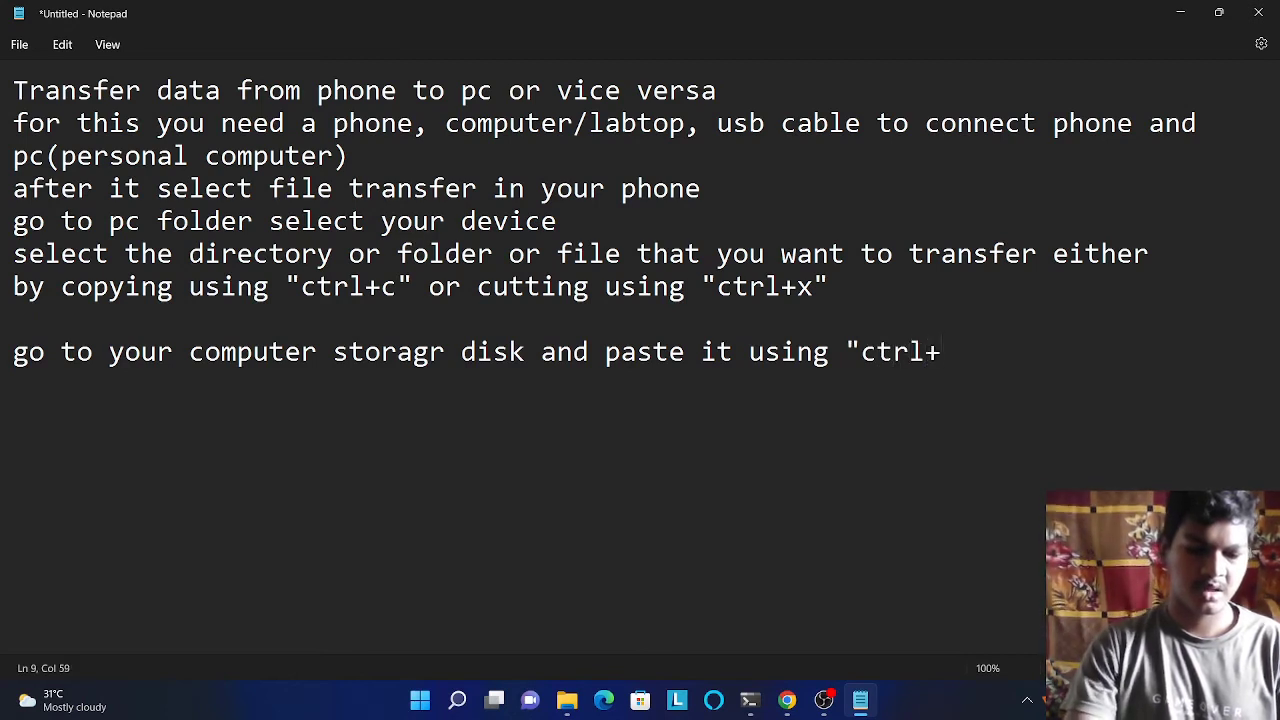
pyautogui.write('v"')
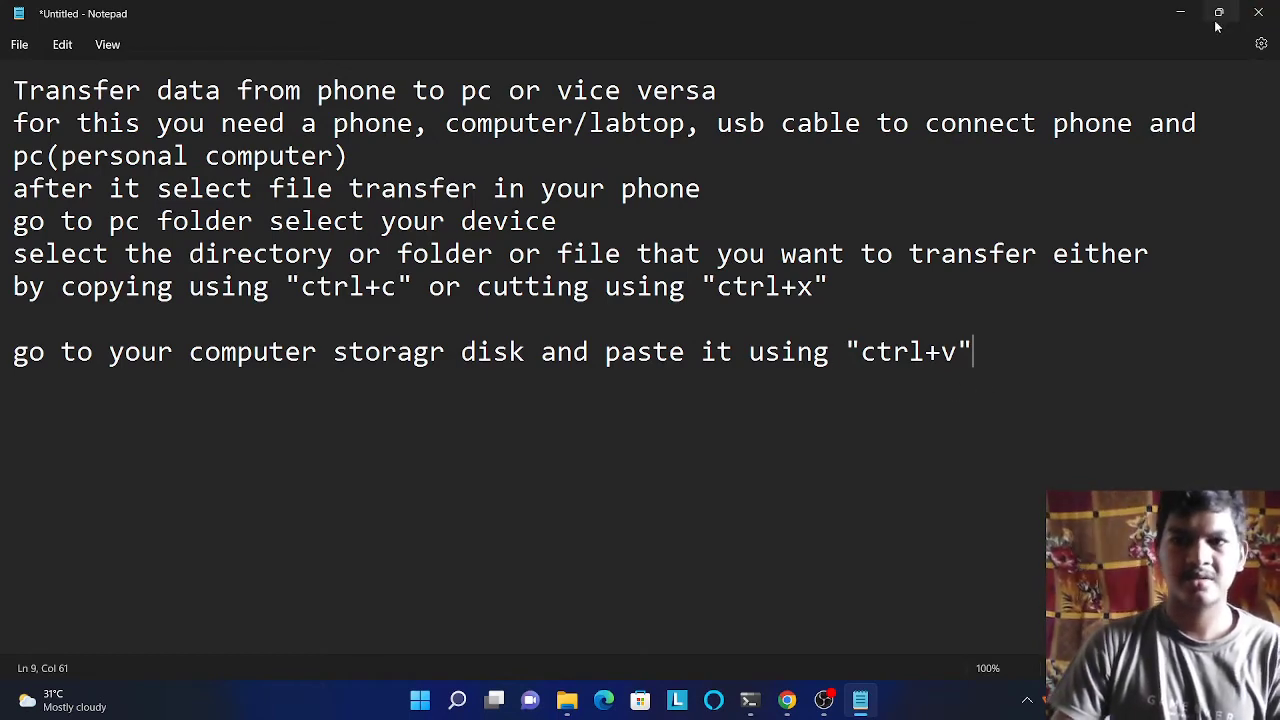
# Minimize the notes and close the open Windows PowerShell and Chrome windows.
pyautogui.click(1181, 20)
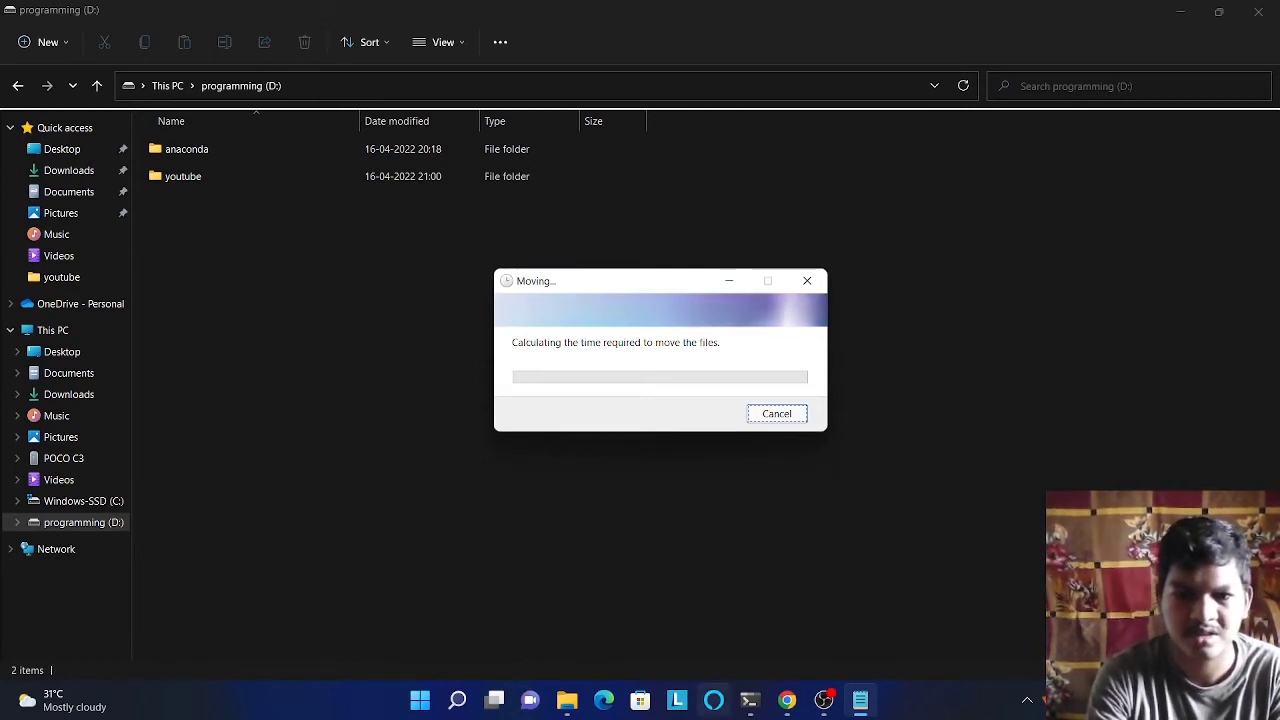
pyautogui.click(748, 702)
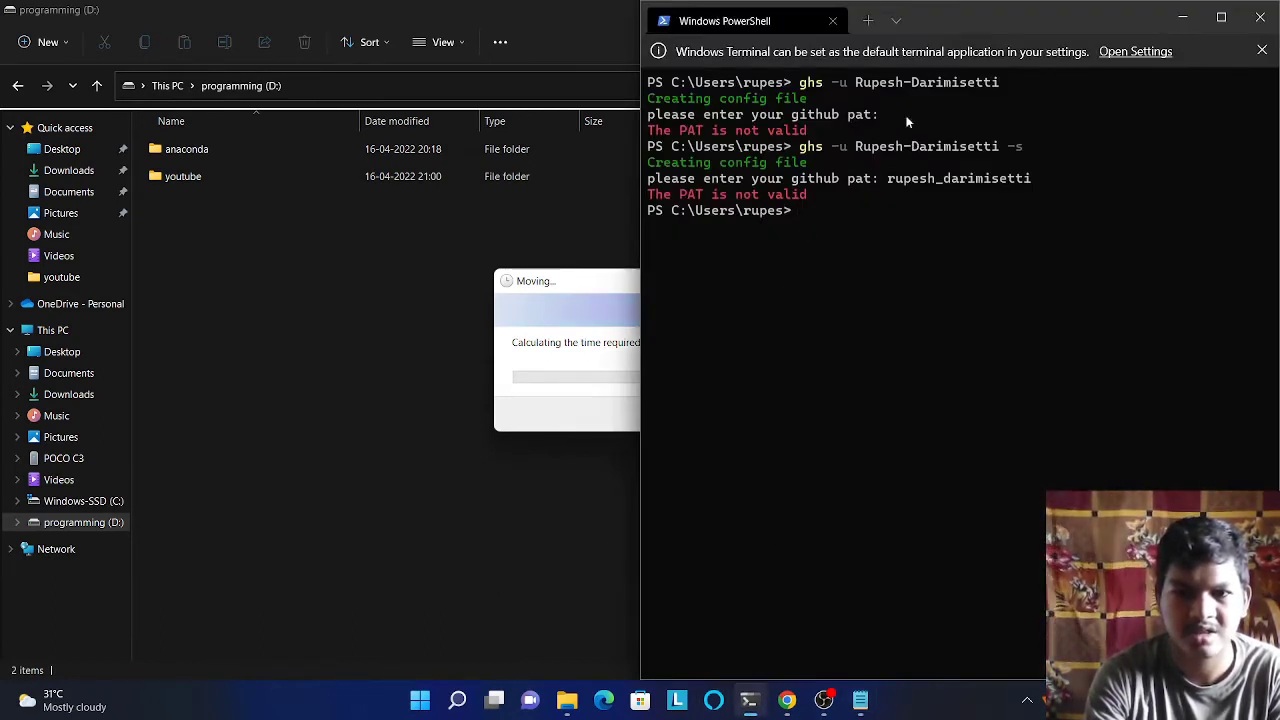
pyautogui.click(832, 21)
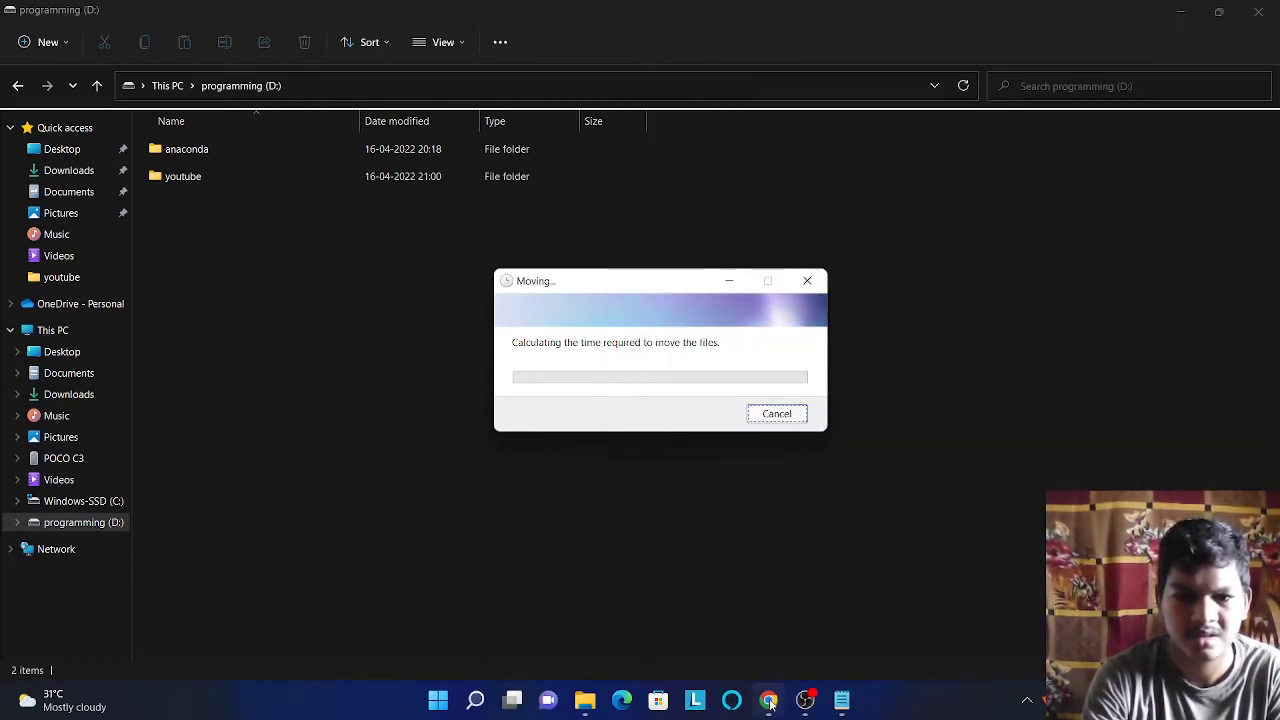
pyautogui.moveTo(768, 700)
pyautogui.click(651, 600)
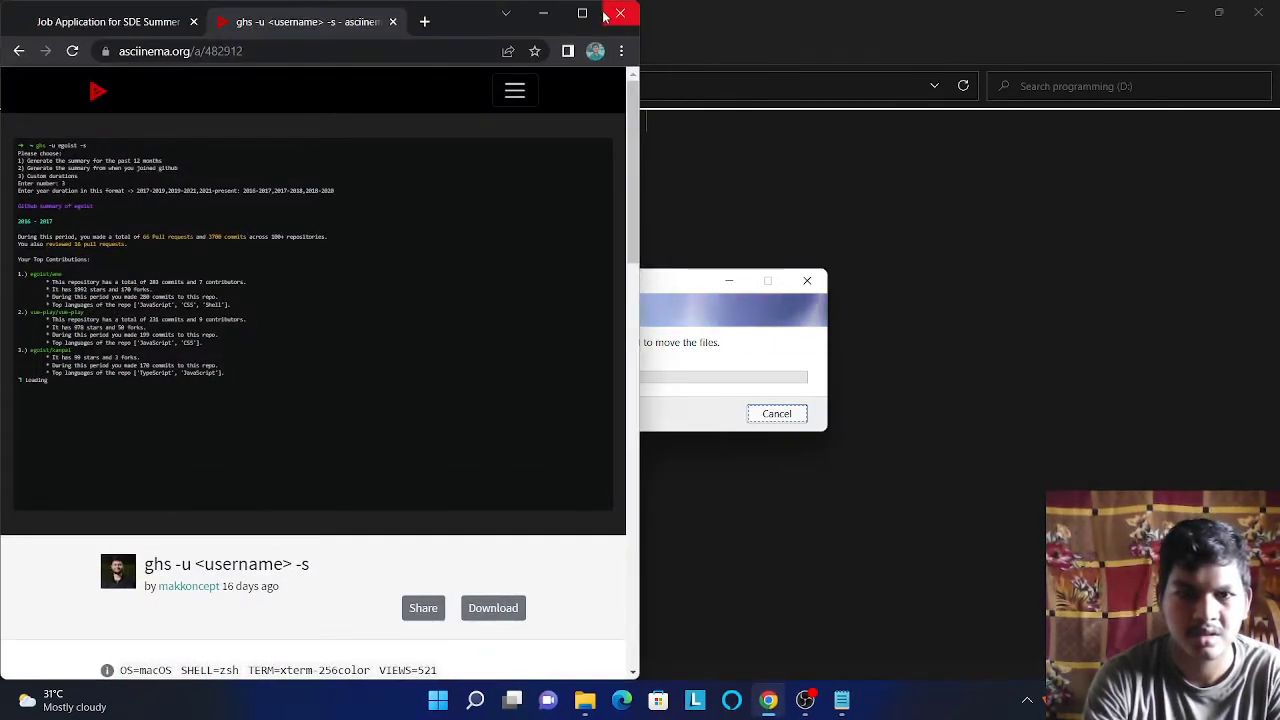
pyautogui.click(620, 13)
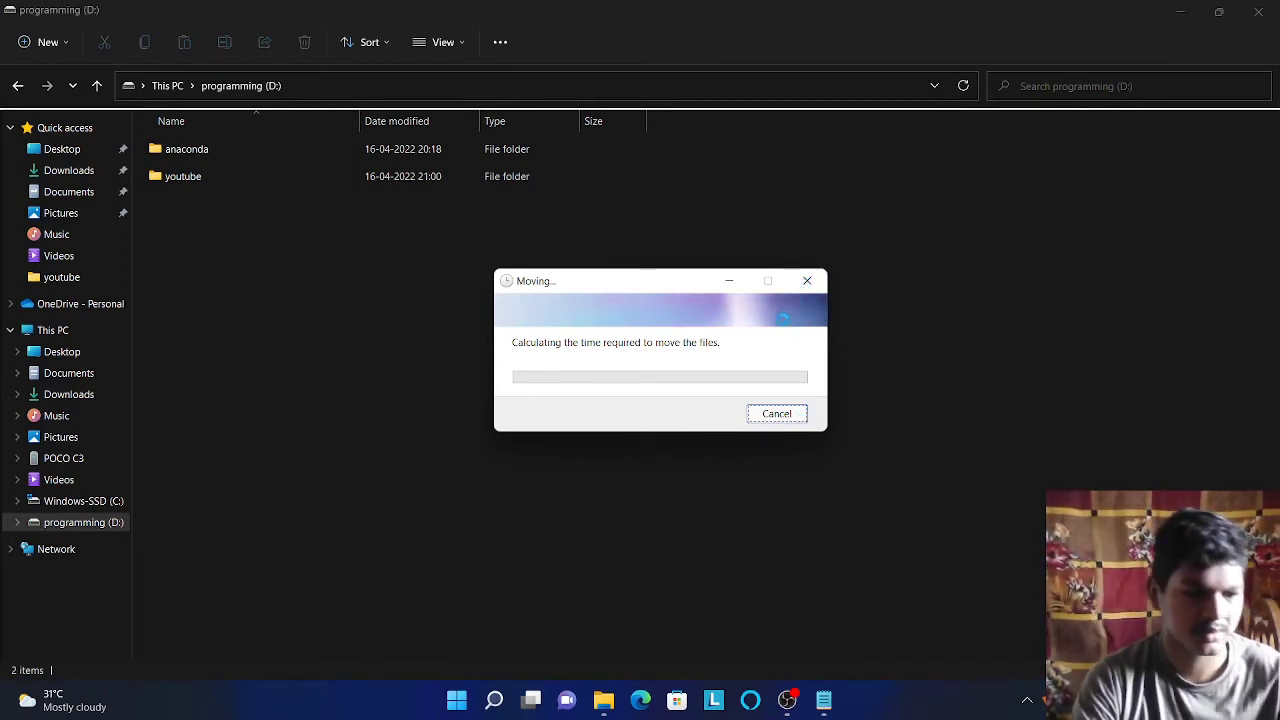
# Open Task Manager and expand the Windows Explorer process to list its open windows.
pyautogui.hotkey('ctrl', 'shift', 'Escape')
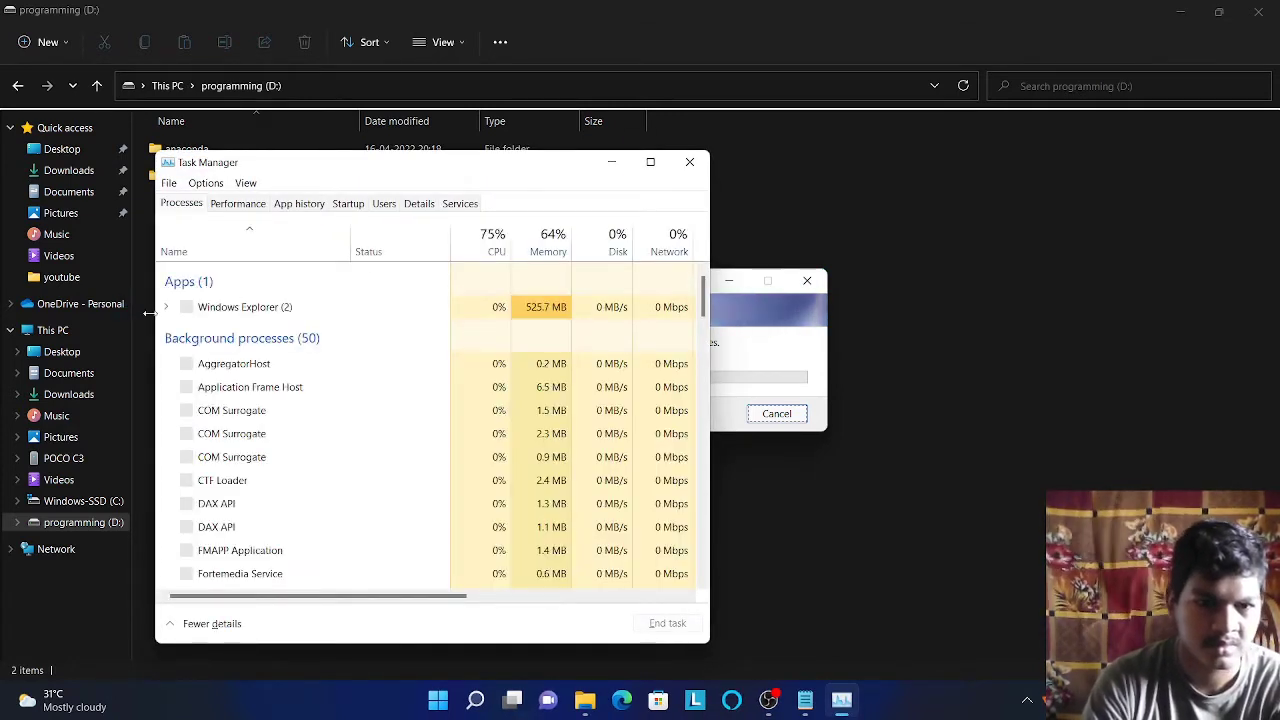
pyautogui.click(167, 309)
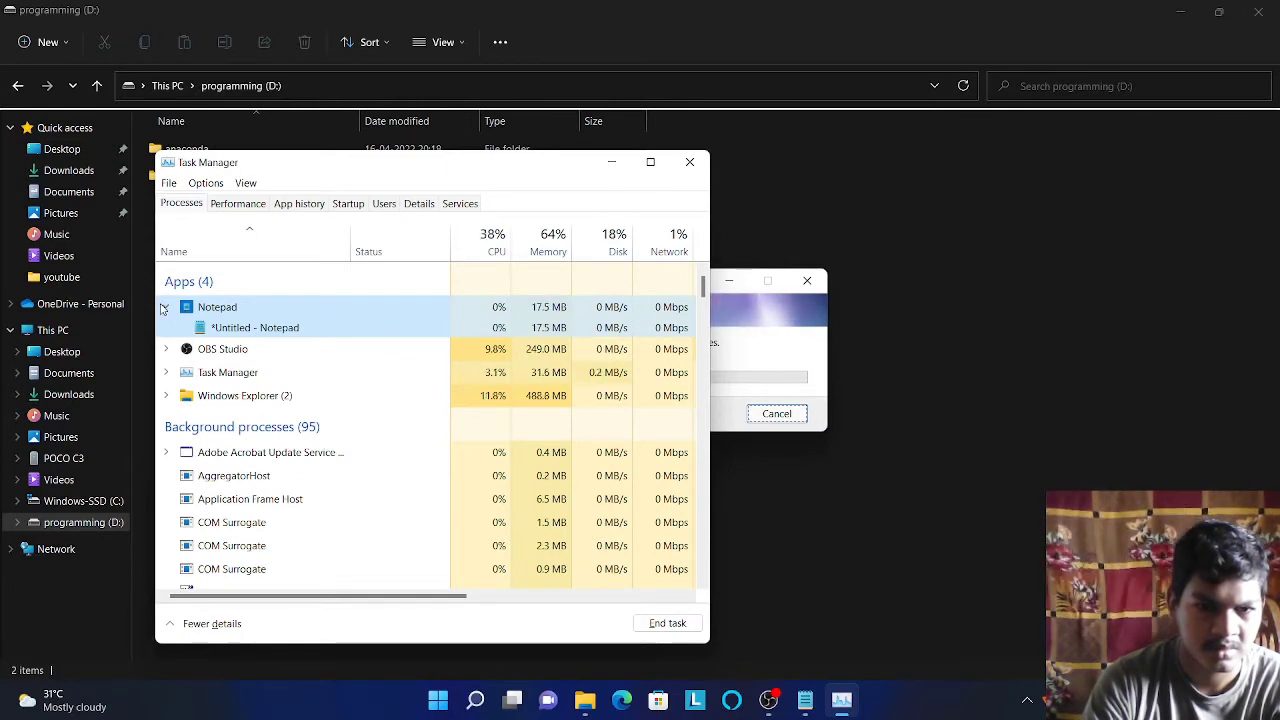
pyautogui.click(165, 307)
pyautogui.click(169, 377)
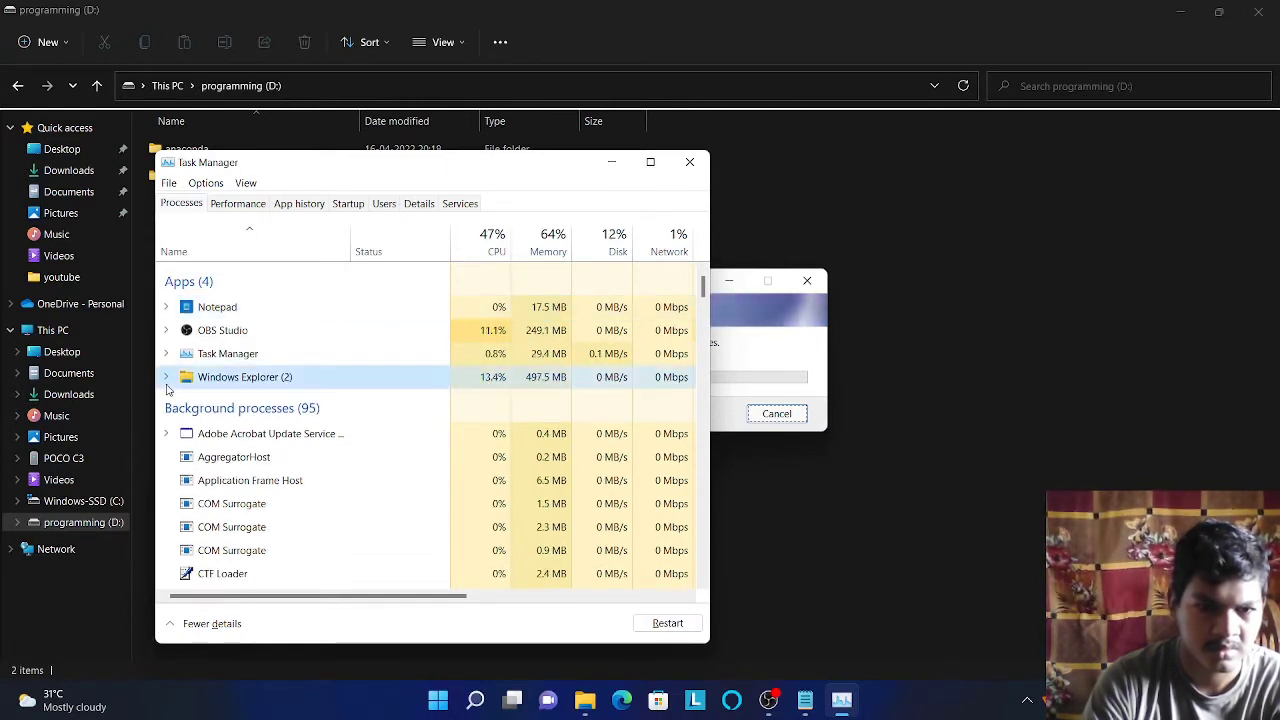
pyautogui.click(168, 377)
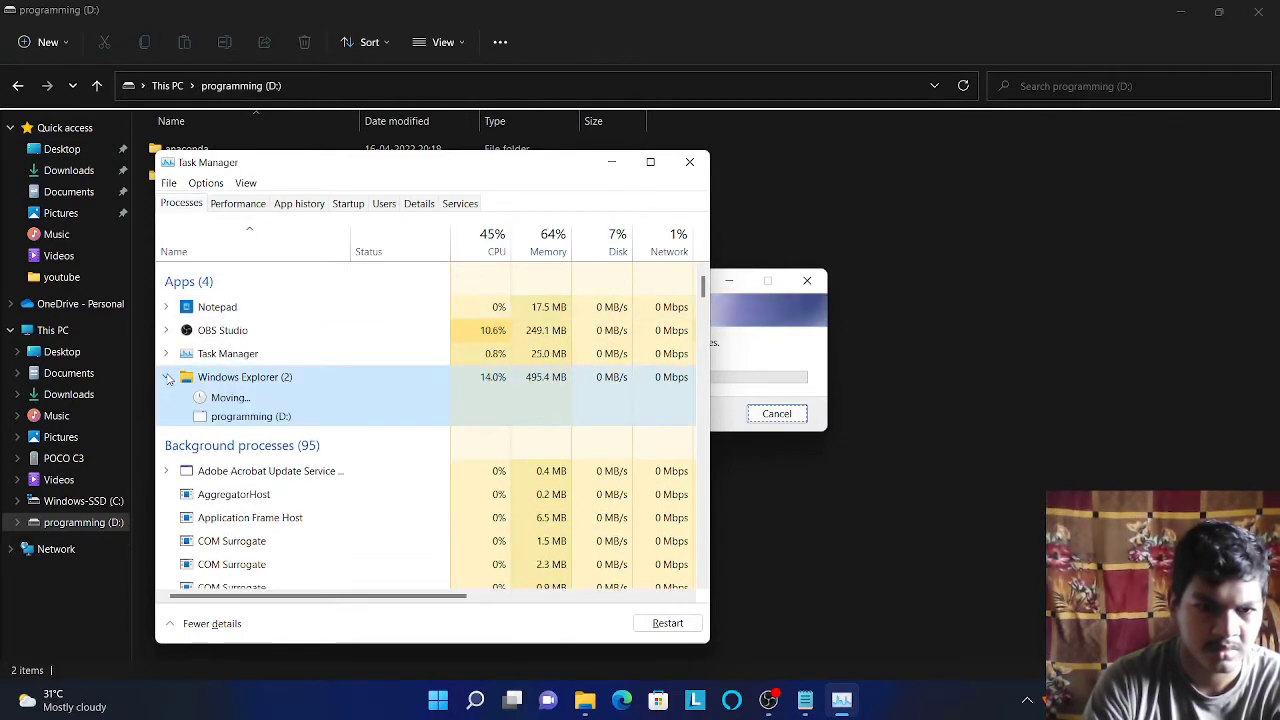
# Try to end the "Moving..." and "programming (D:)" tasks under Windows Explorer.
pyautogui.click(216, 400)
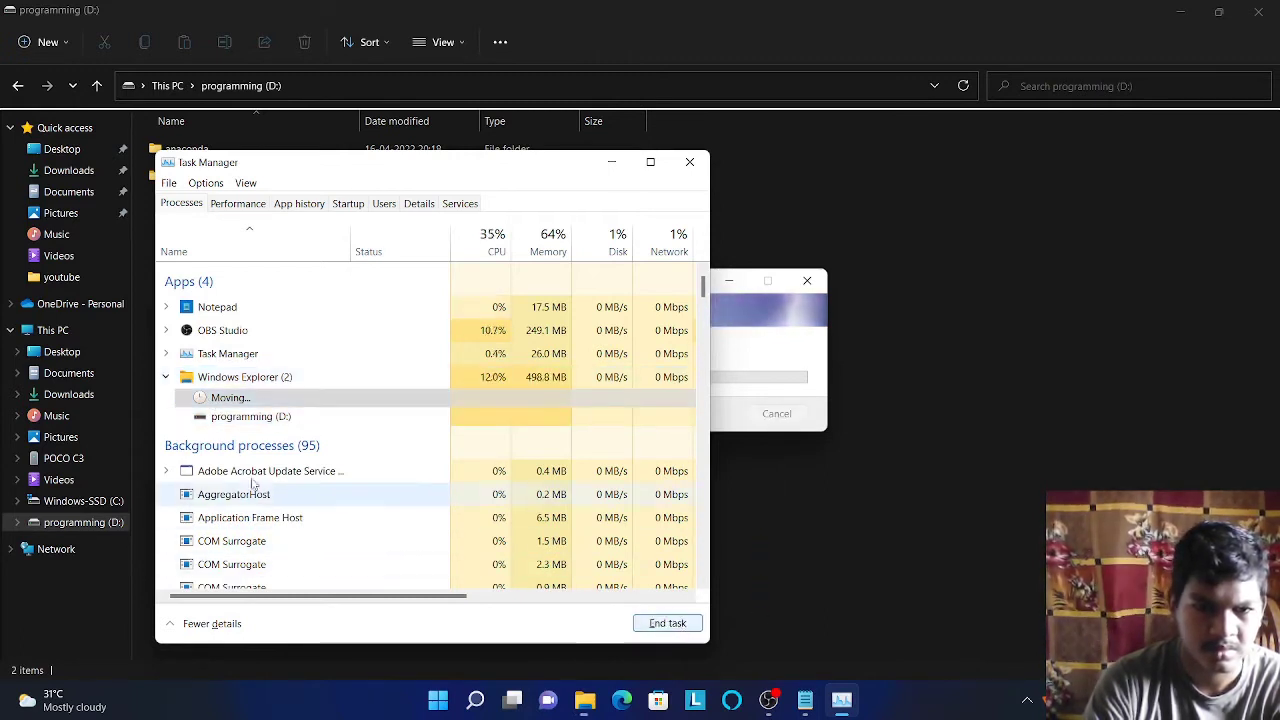
pyautogui.click(215, 419)
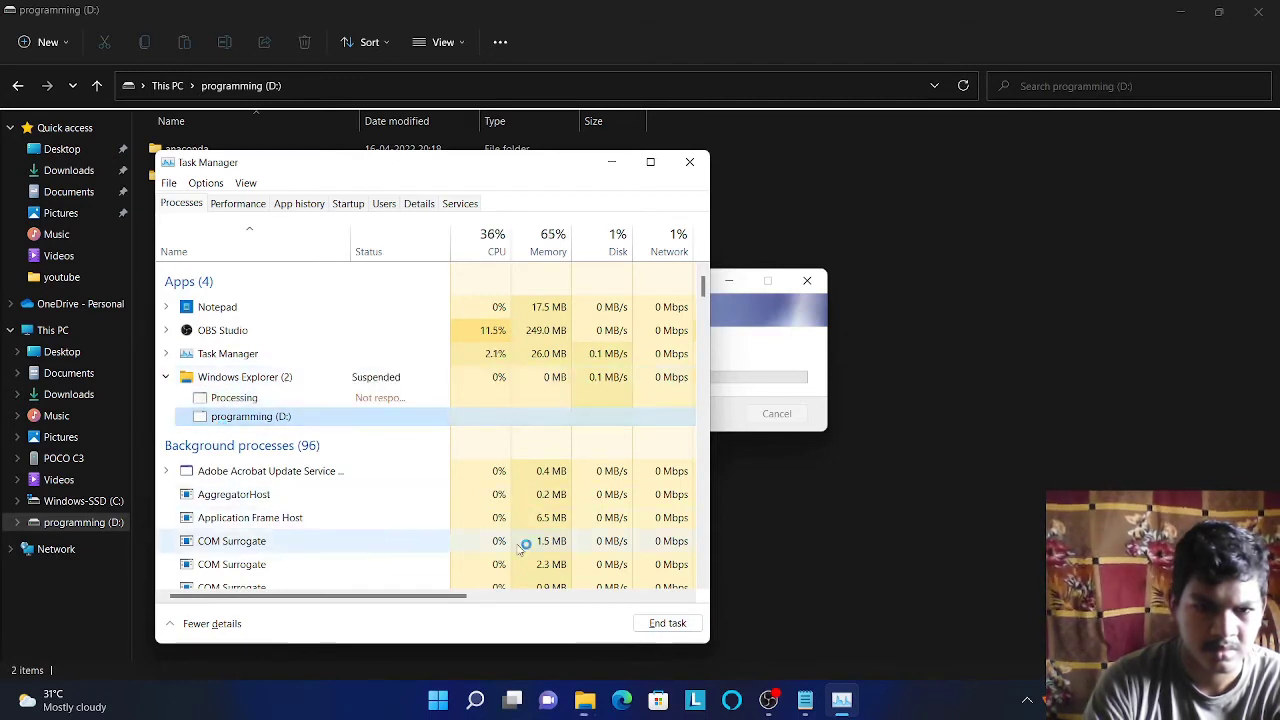
pyautogui.click(662, 624)
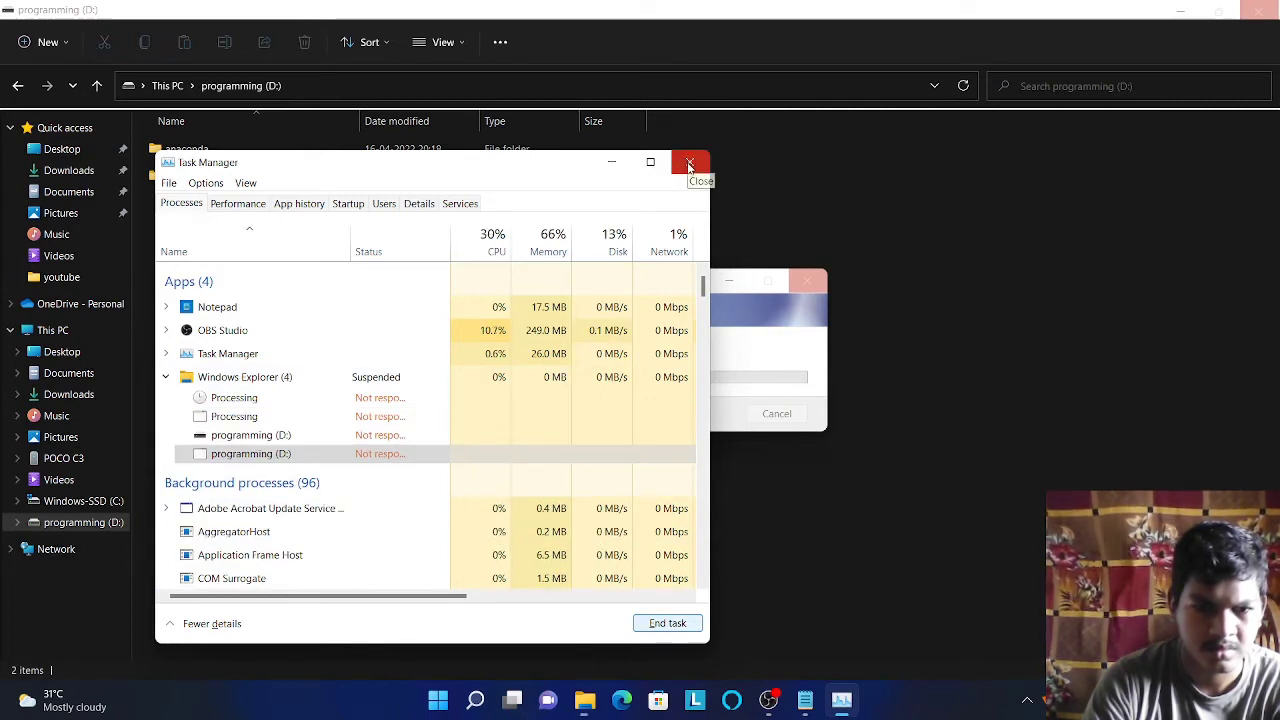
# Restart the Windows Explorer process and close Task Manager.
pyautogui.click(380, 385)
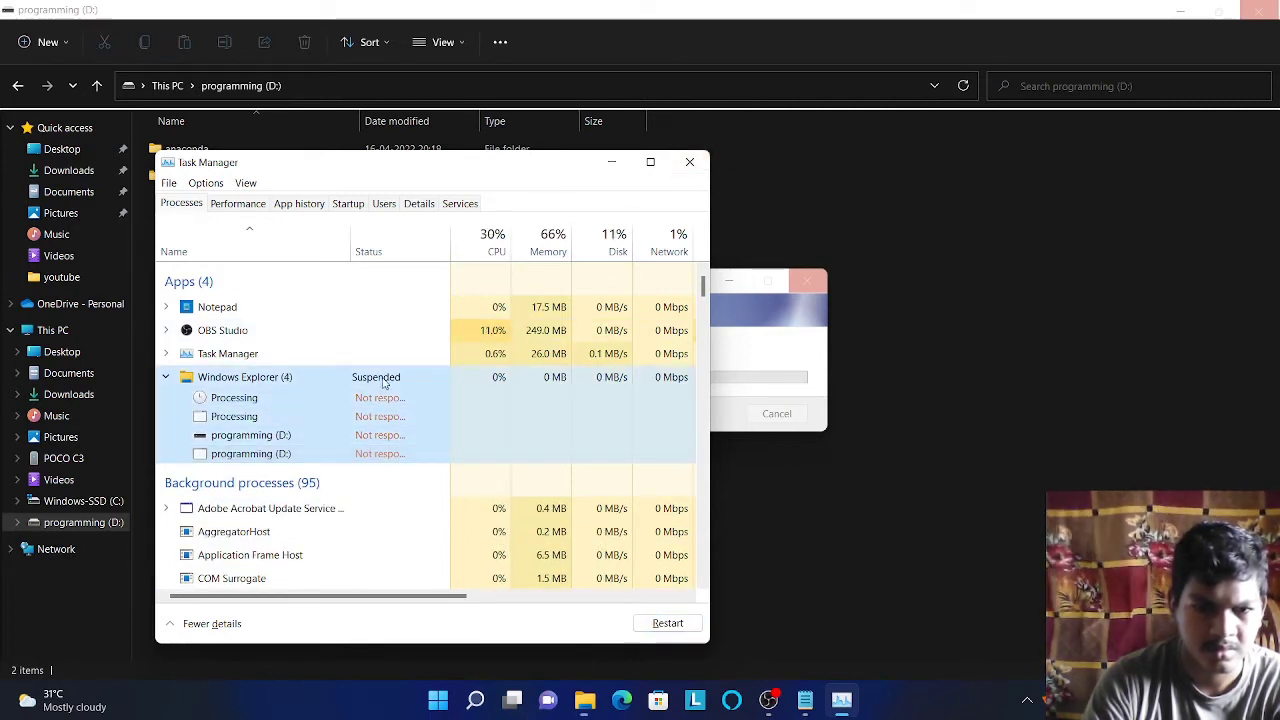
pyautogui.click(668, 623)
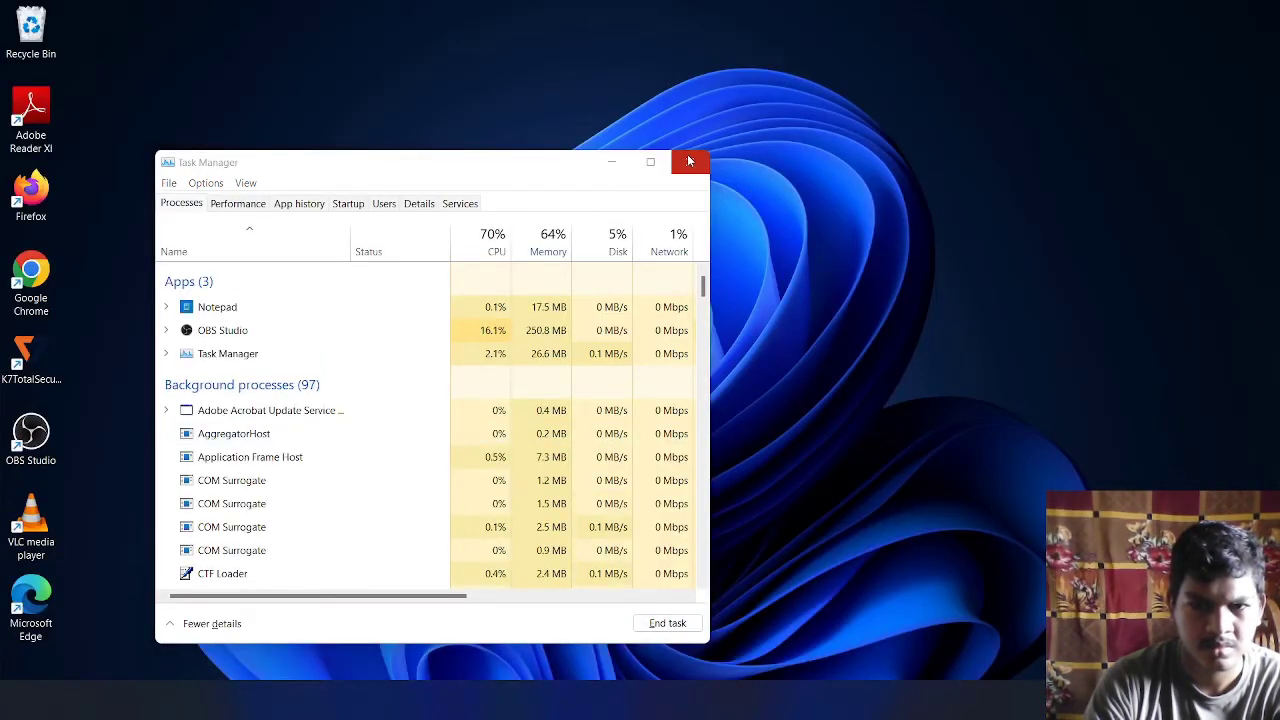
pyautogui.click(688, 161)
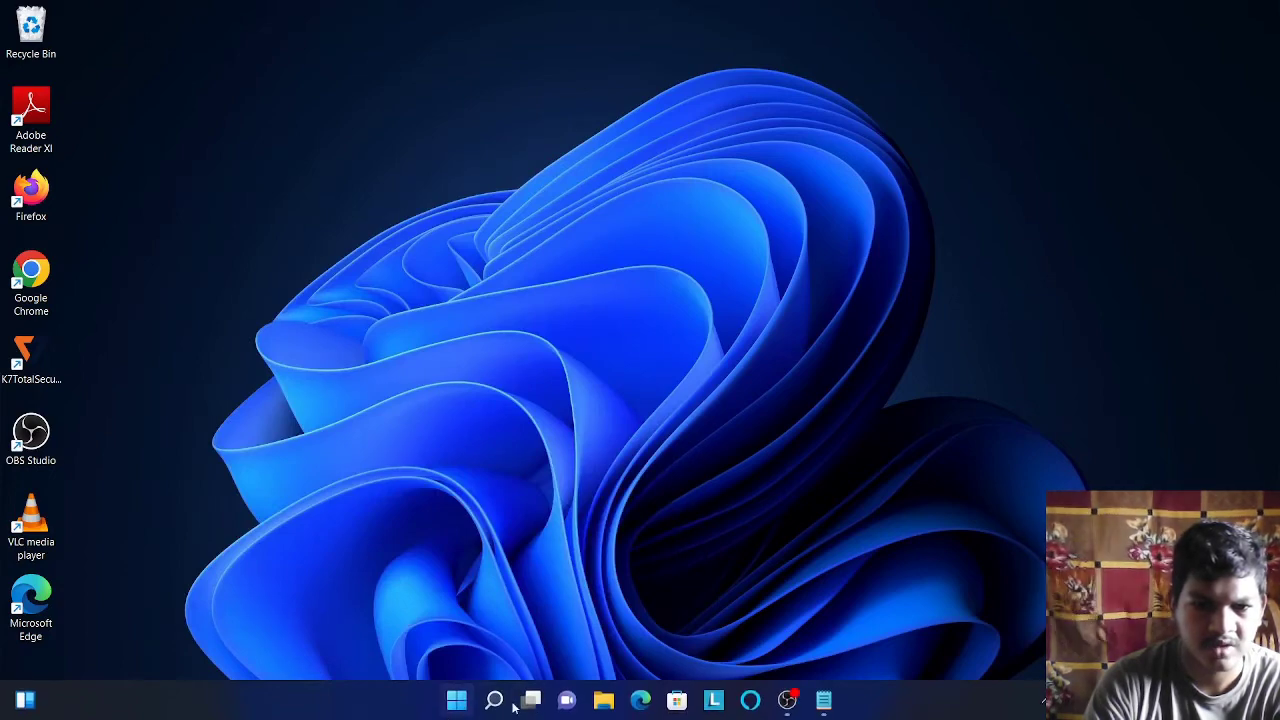
# Open a maximized File Explorer window and go to the POCO C3 phone under This PC.
pyautogui.click(602, 698)
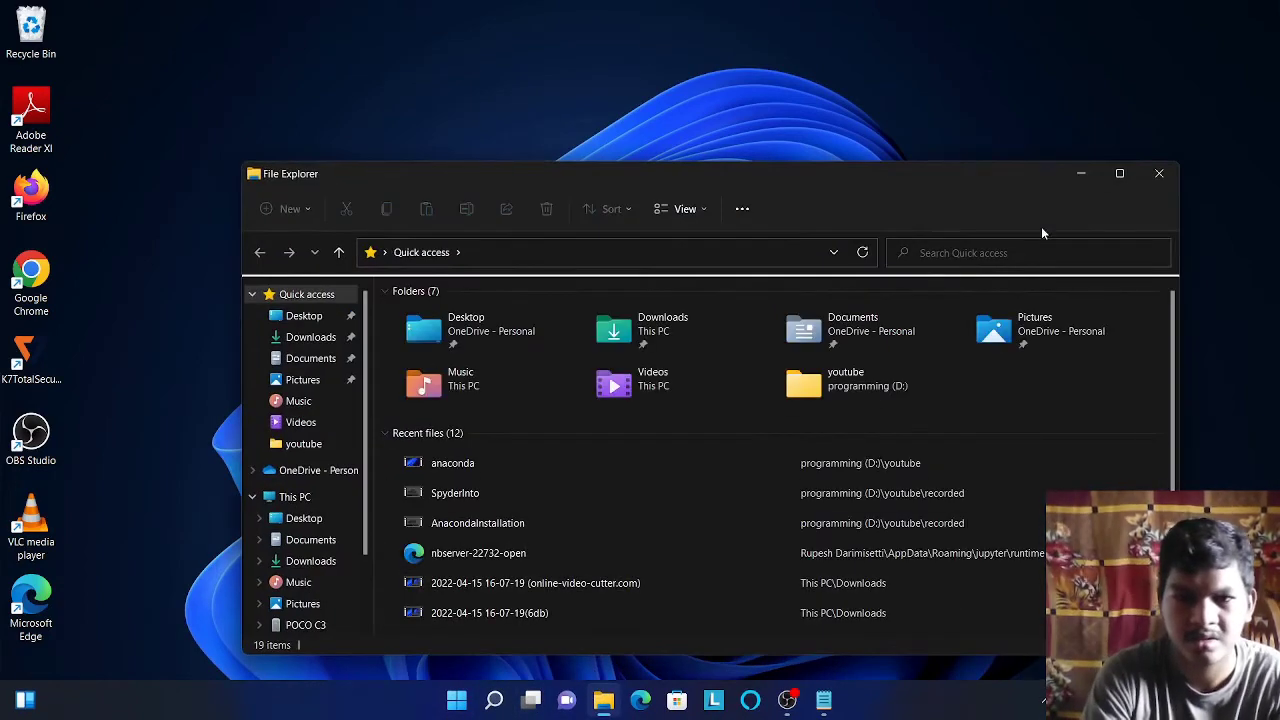
pyautogui.click(1120, 174)
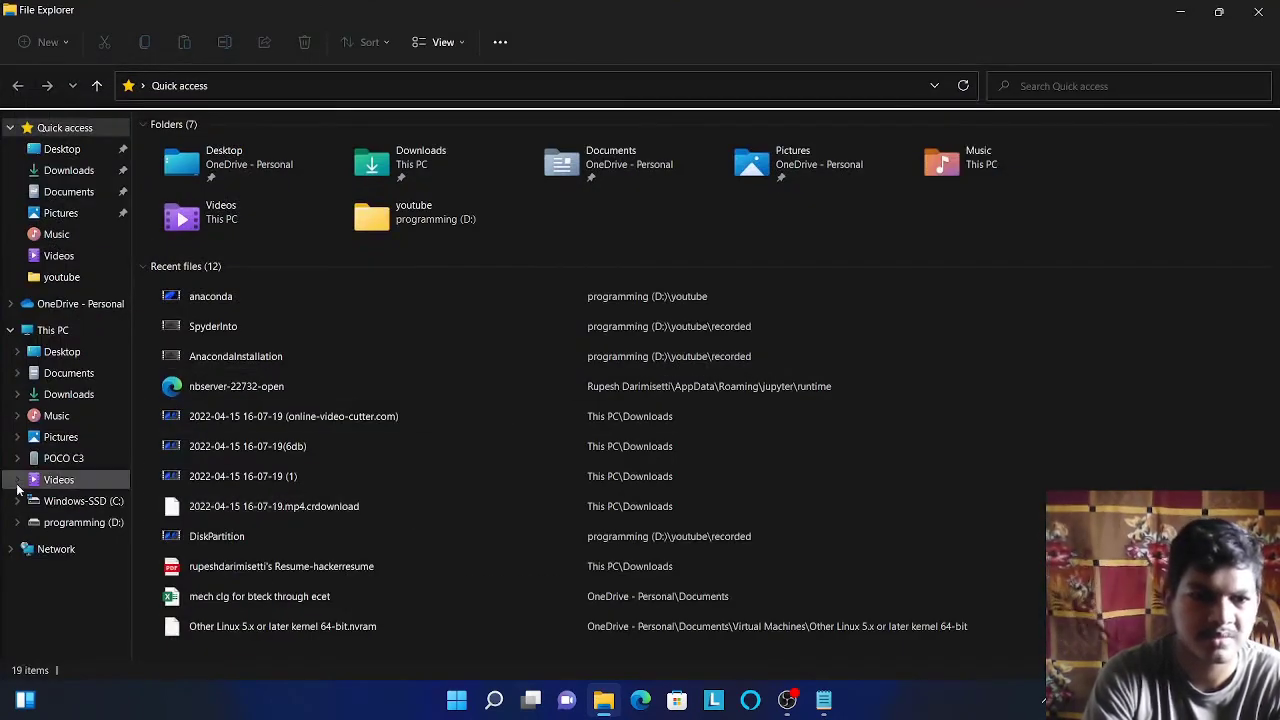
pyautogui.click(50, 333)
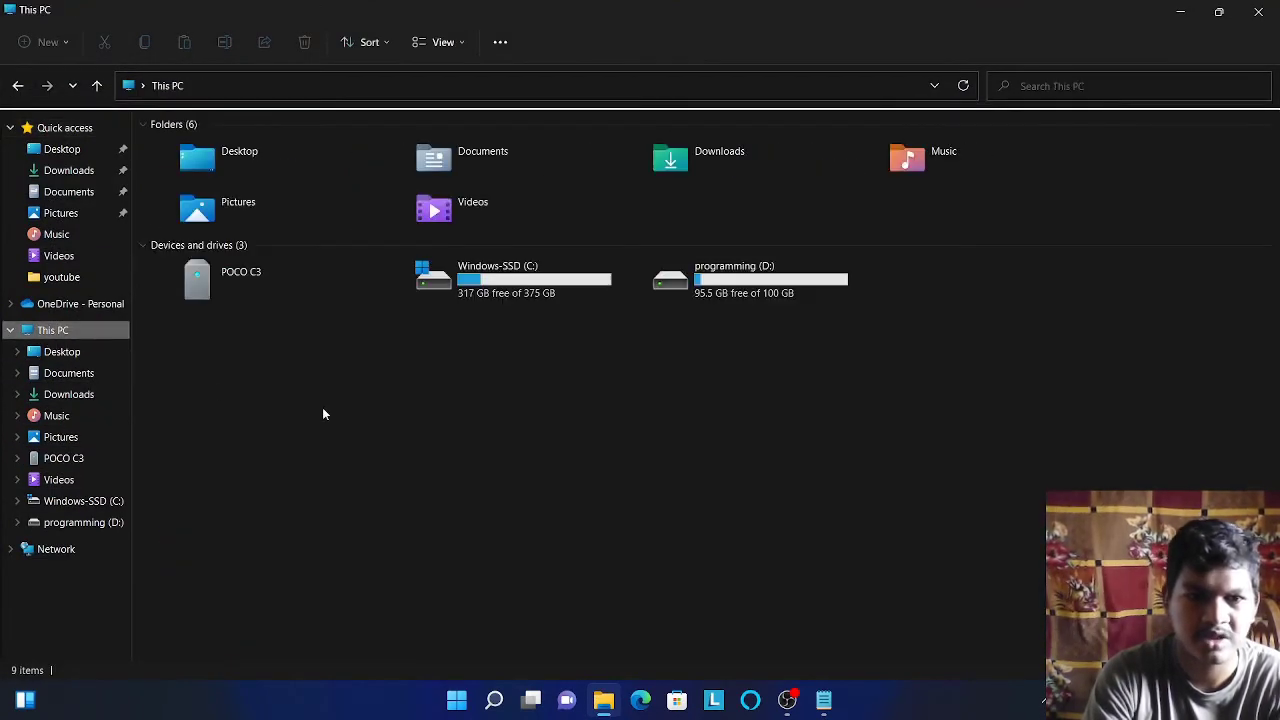
pyautogui.doubleClick(240, 283)
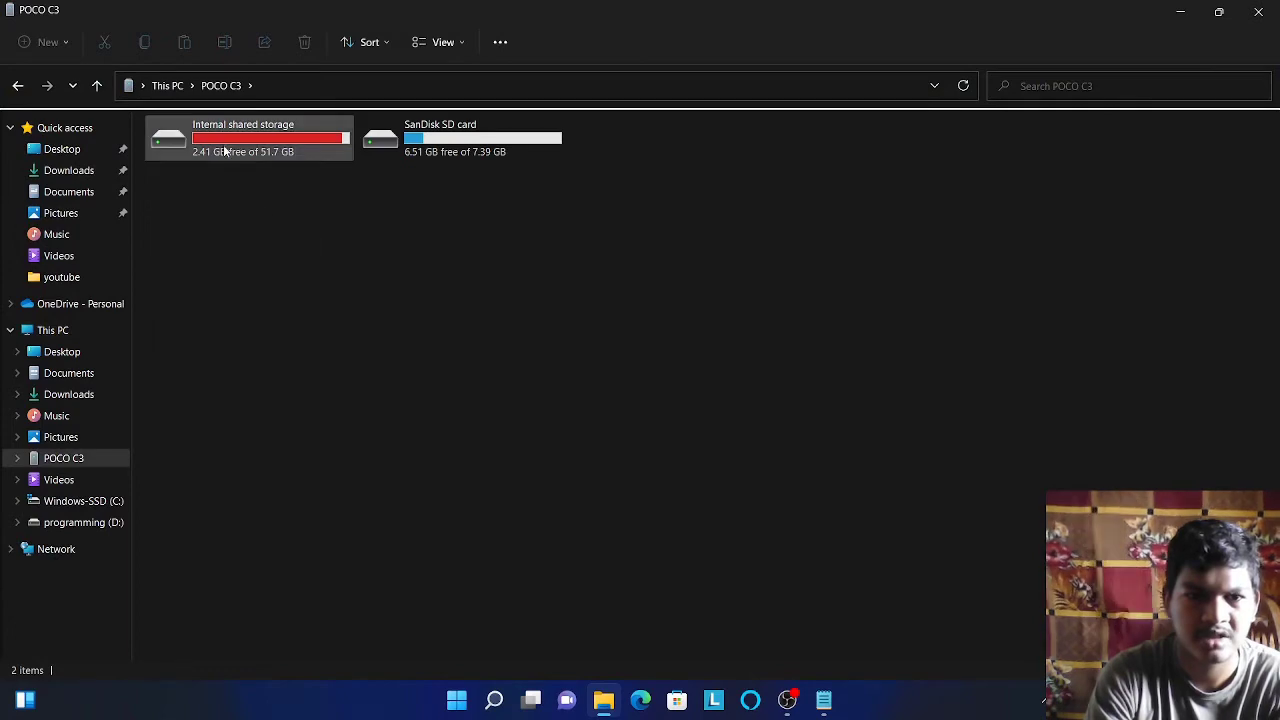
# Open the Me folder inside documents on the phone's Internal shared storage.
pyautogui.click(225, 150)
pyautogui.doubleClick(225, 150)
pyautogui.click(459, 199)
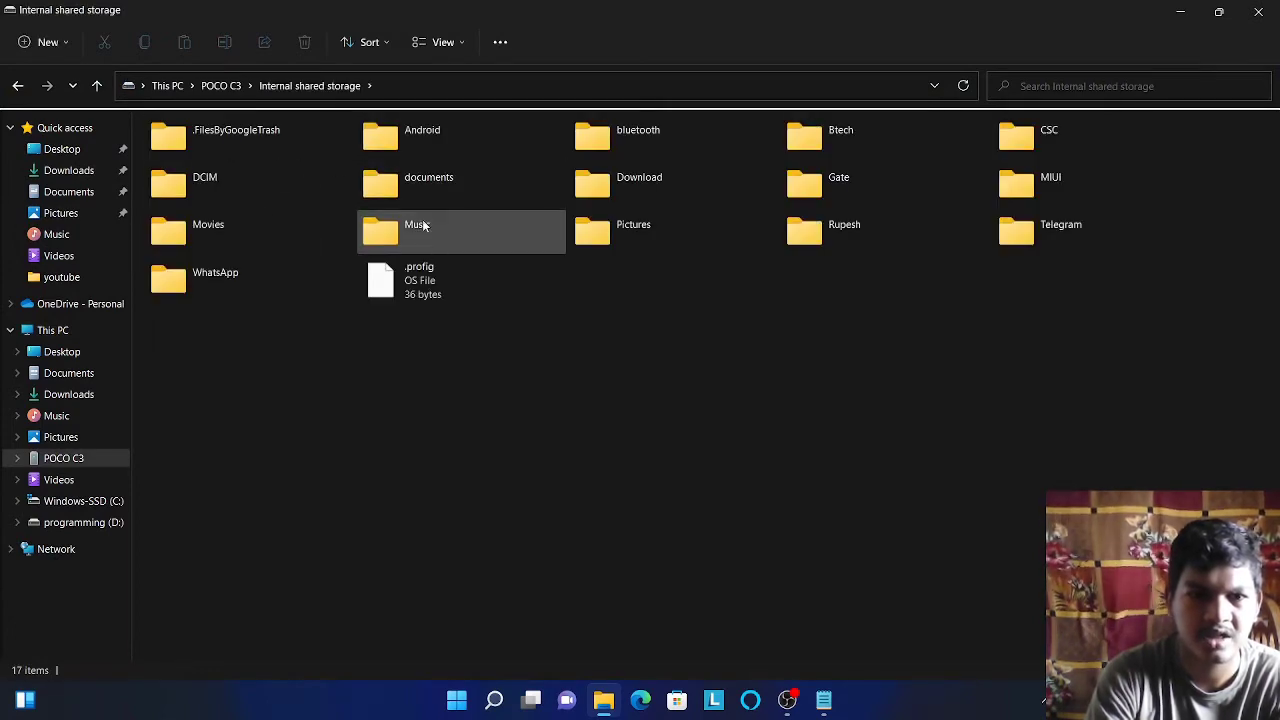
pyautogui.doubleClick(425, 186)
pyautogui.doubleClick(604, 153)
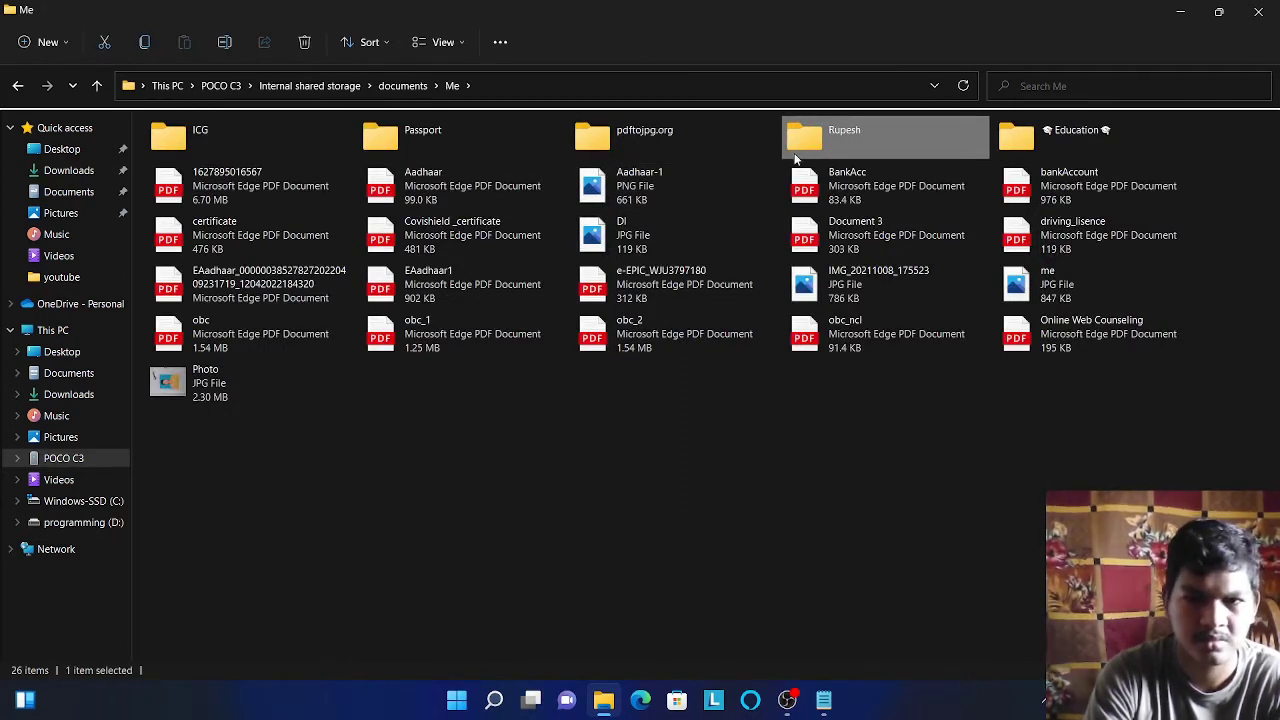
# Try to move the folder named after the owner from Me to programming (D:) by cutting and pasting it.
pyautogui.hotkey('ctrl', 'x')
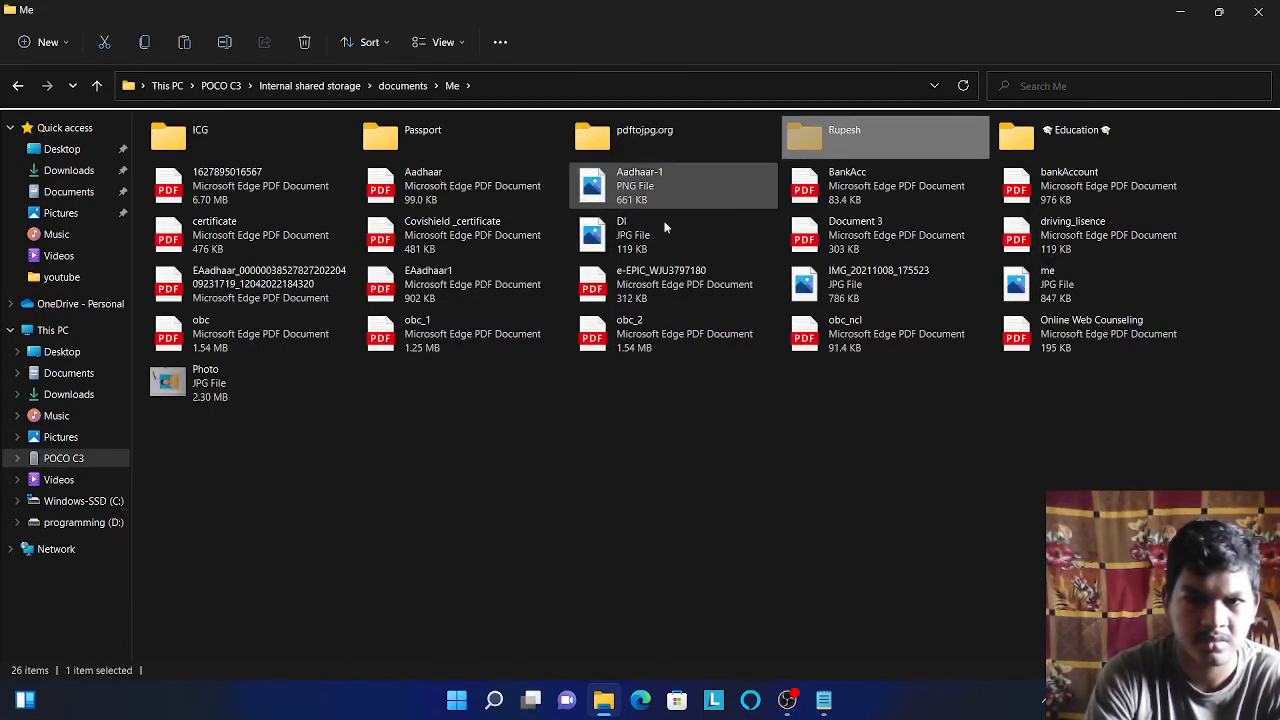
pyautogui.click(98, 522)
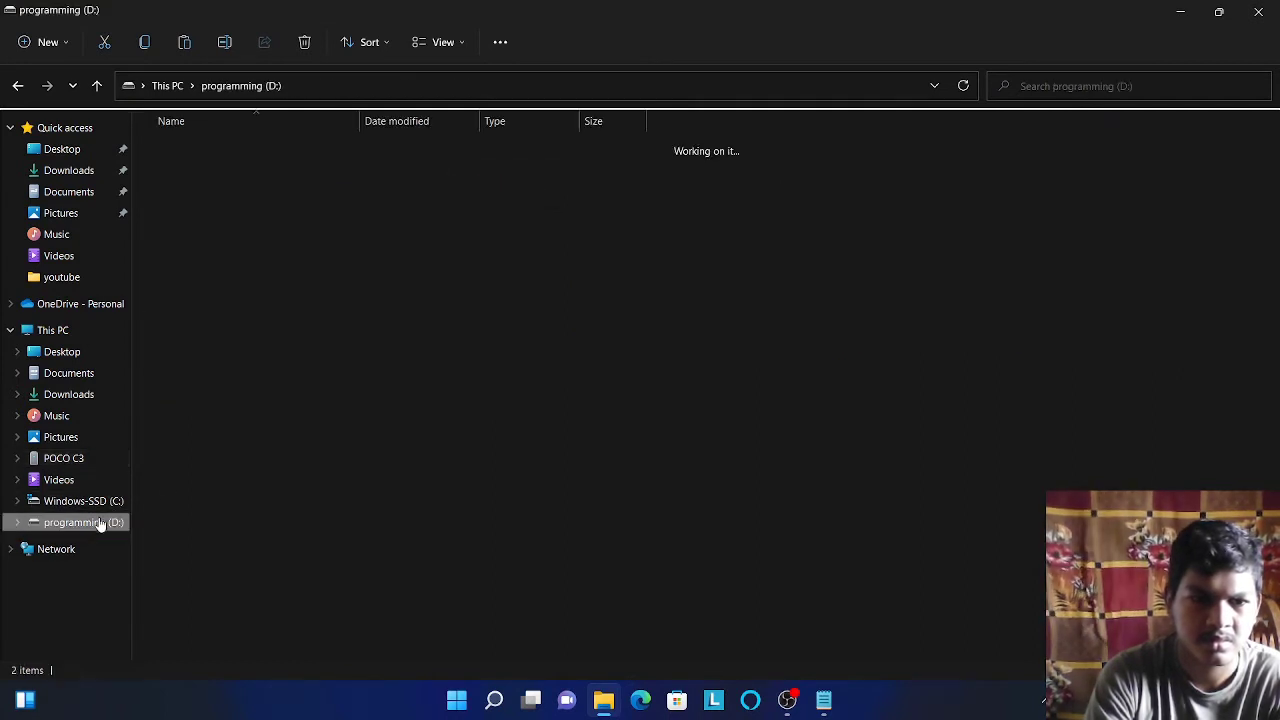
pyautogui.hotkey('ctrl', 'v')
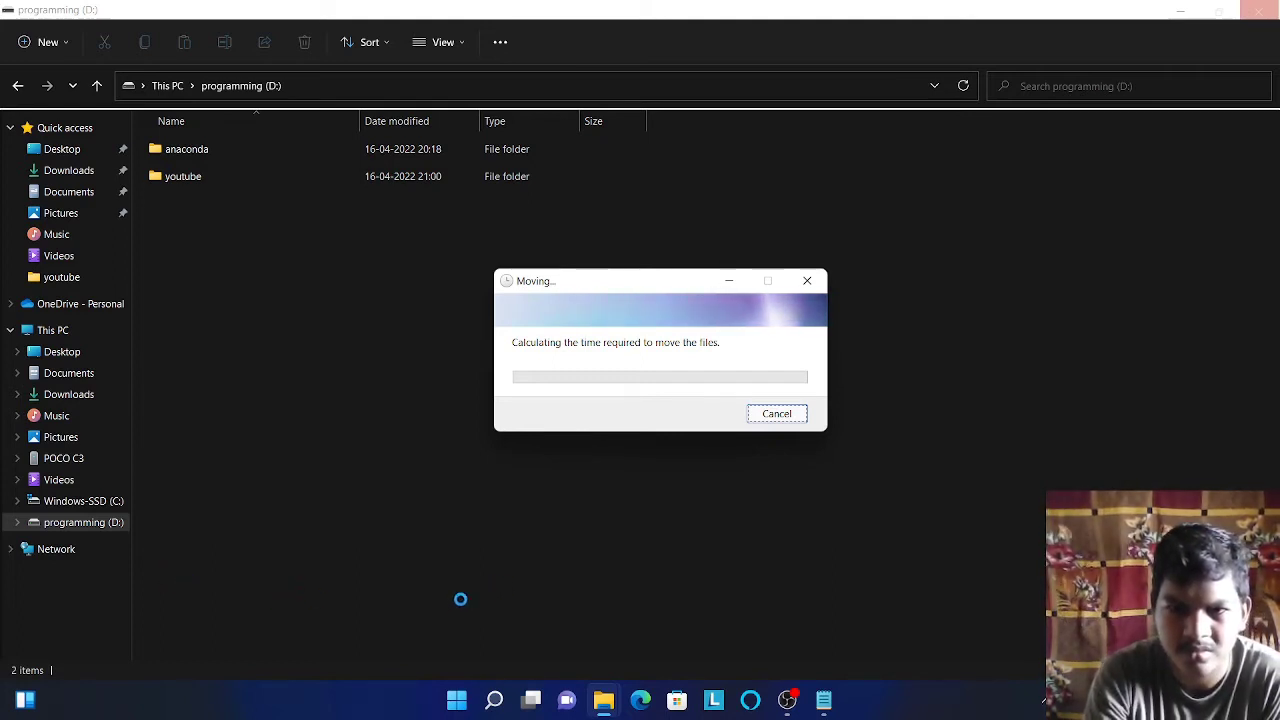
pyautogui.moveTo(829, 700)
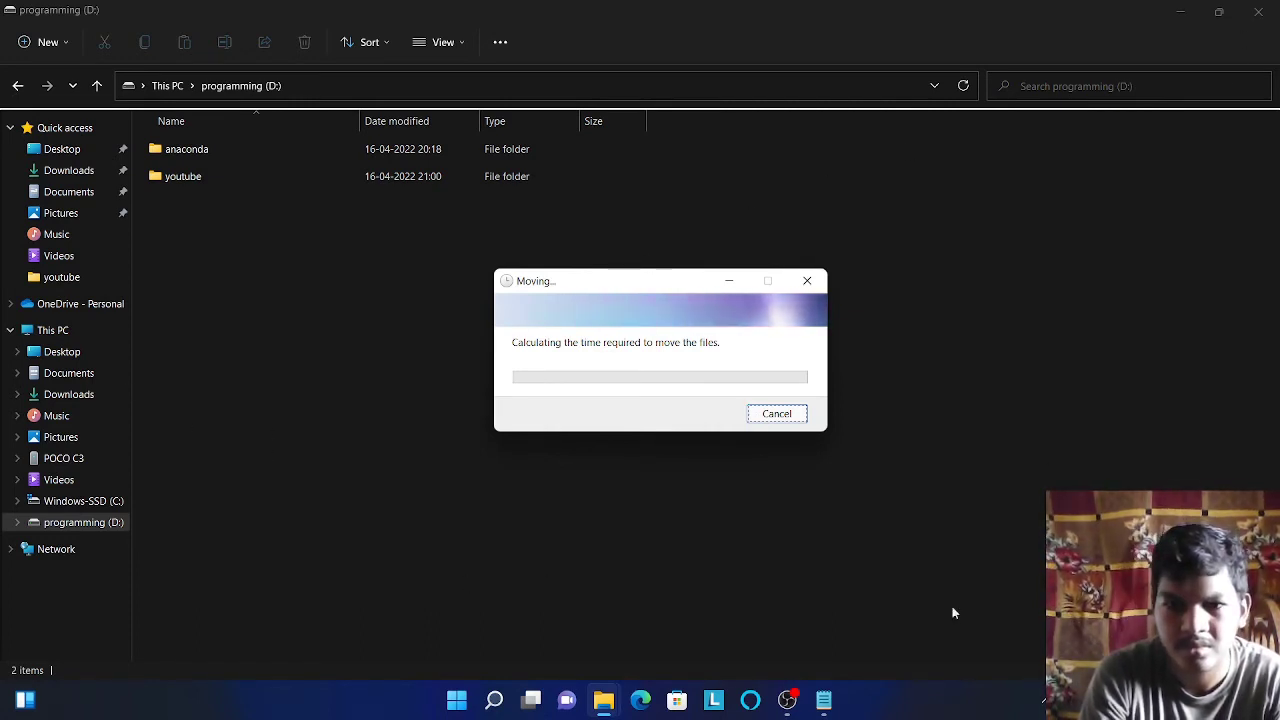
pyautogui.moveTo(606, 708)
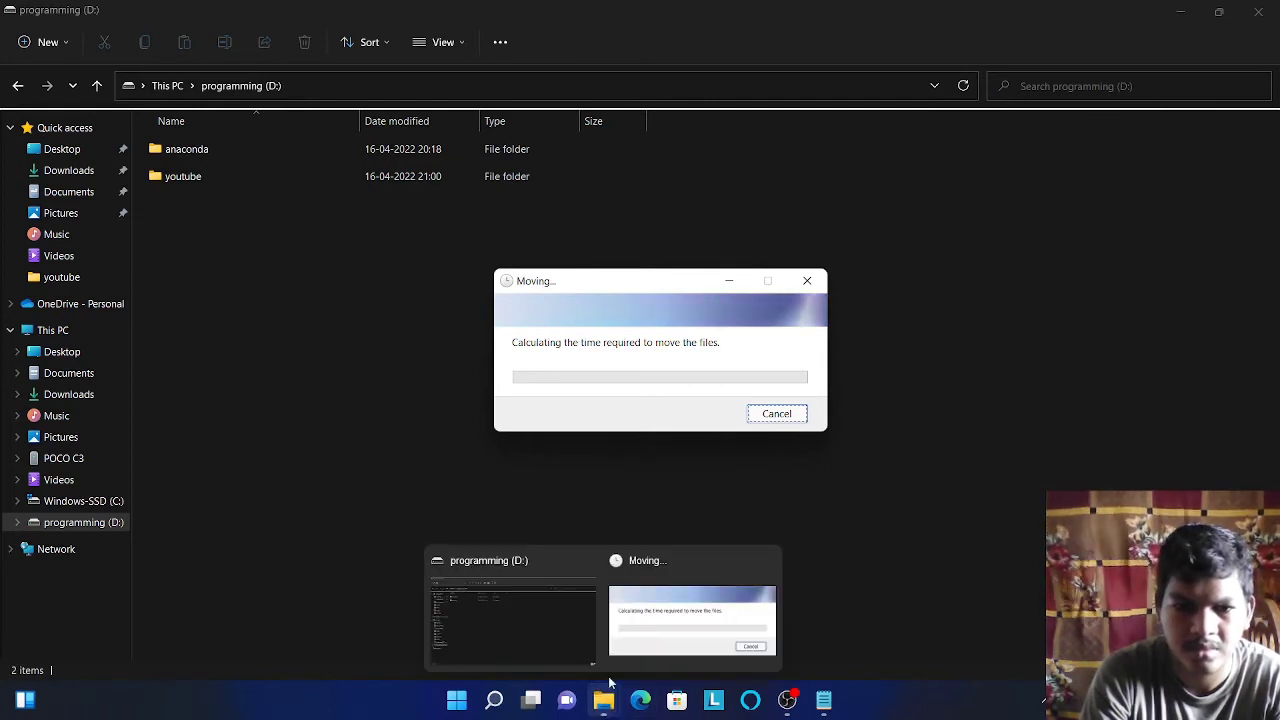
pyautogui.click(567, 614)
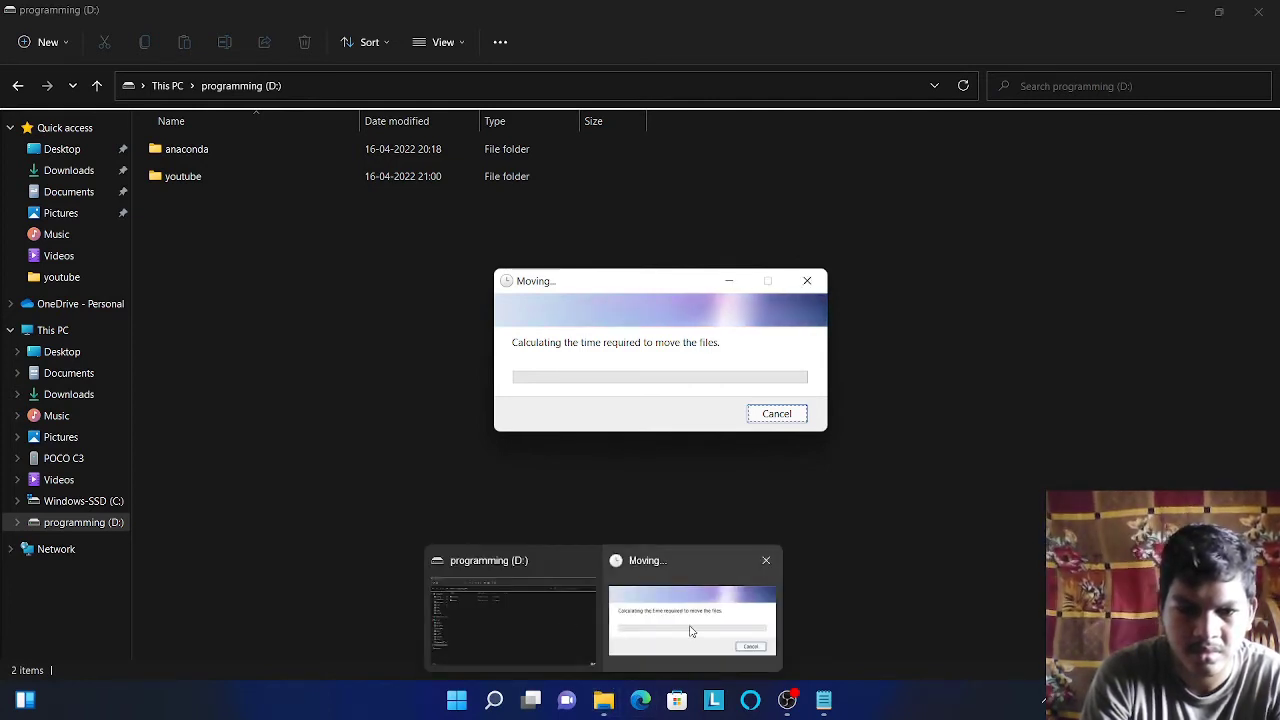
pyautogui.click(724, 648)
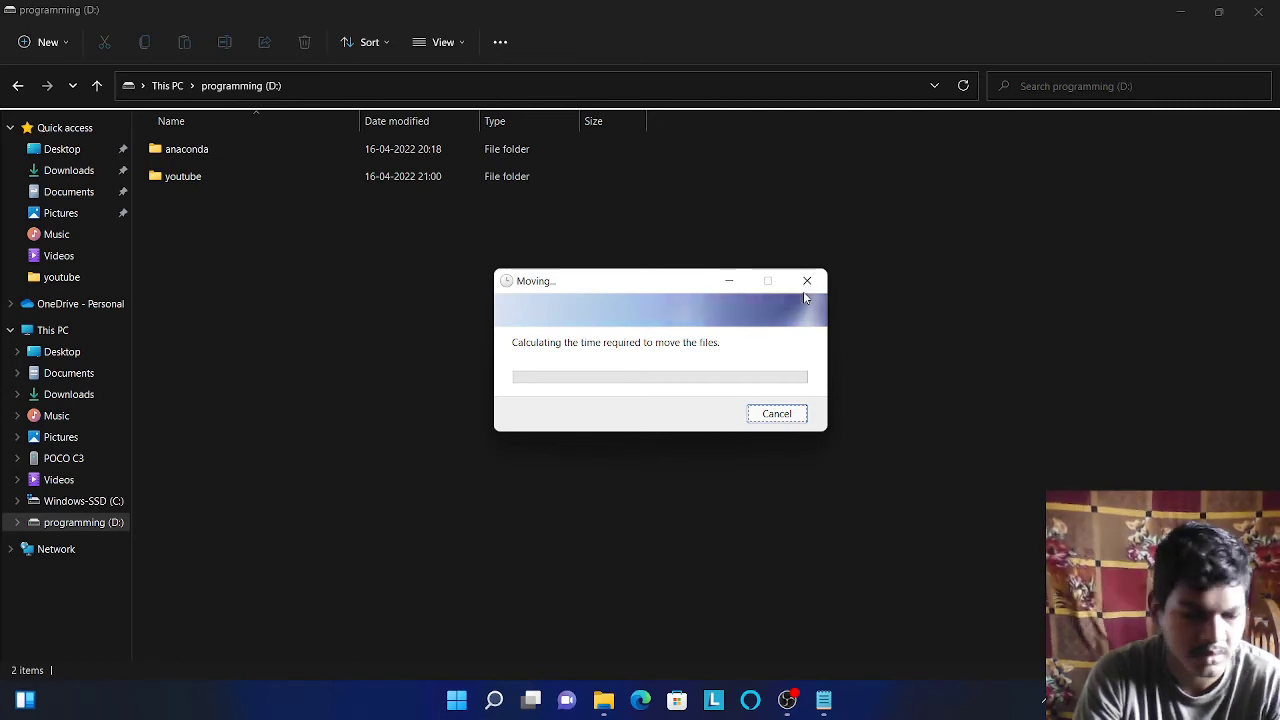
# Open Task Manager and try to end the "Moving..." task under Windows Explorer.
pyautogui.hotkey('ctrl', 'shift', 'Escape')
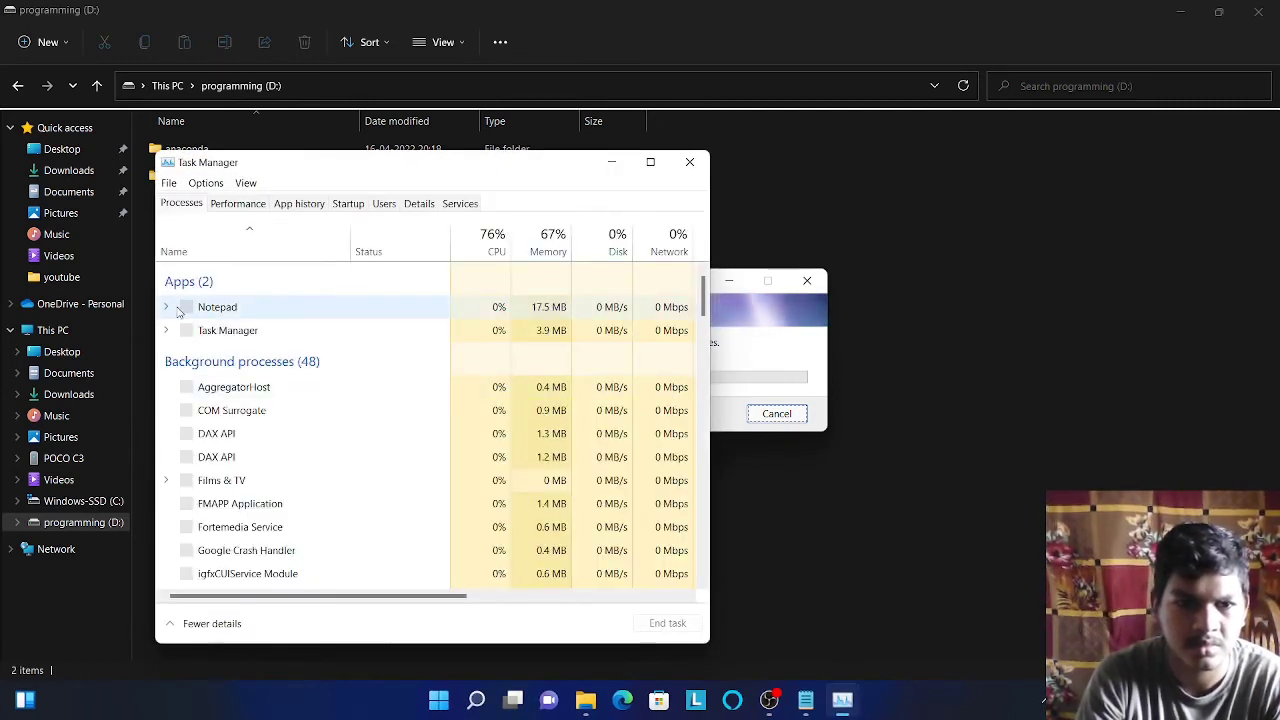
pyautogui.click(167, 336)
pyautogui.click(167, 336)
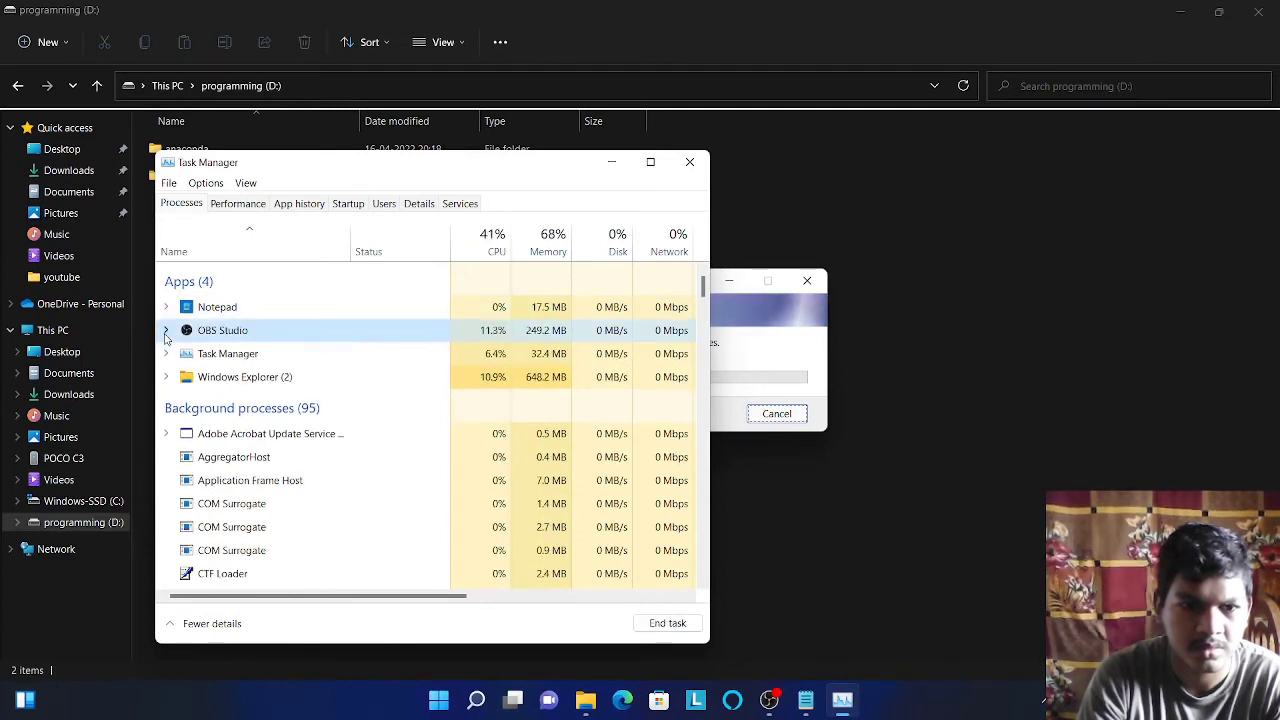
pyautogui.click(167, 377)
pyautogui.click(250, 397)
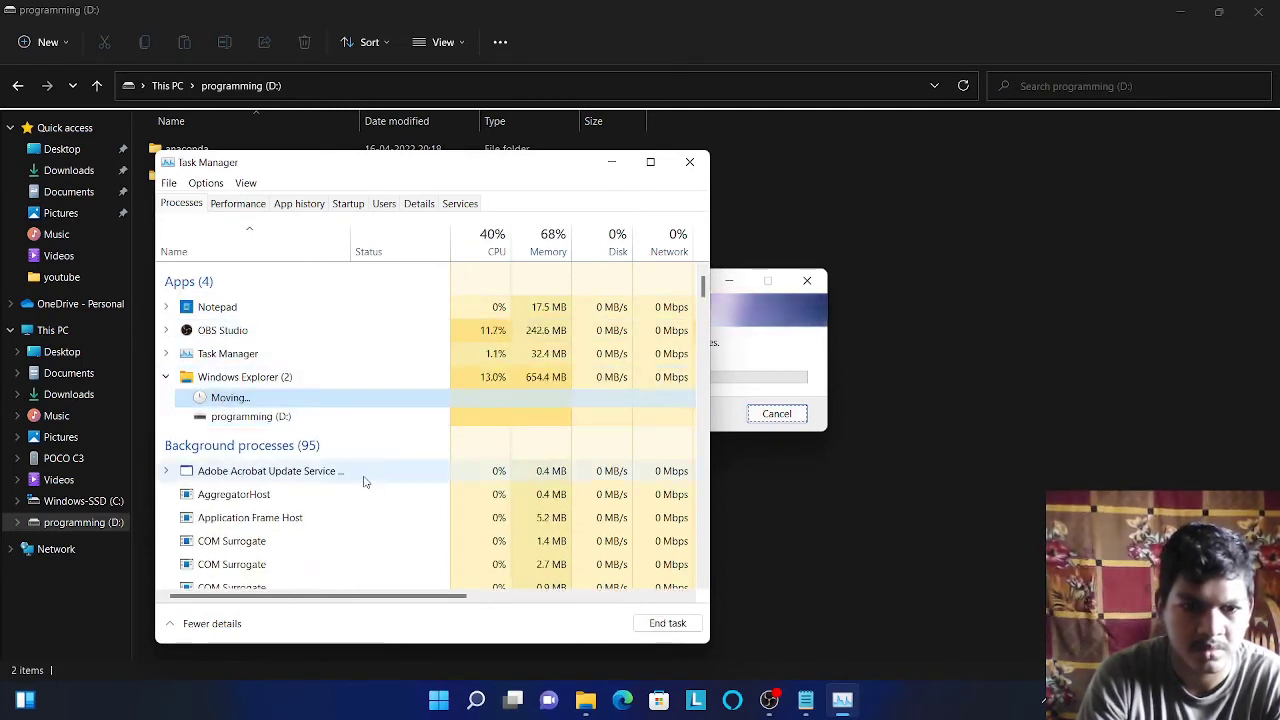
pyautogui.click(668, 624)
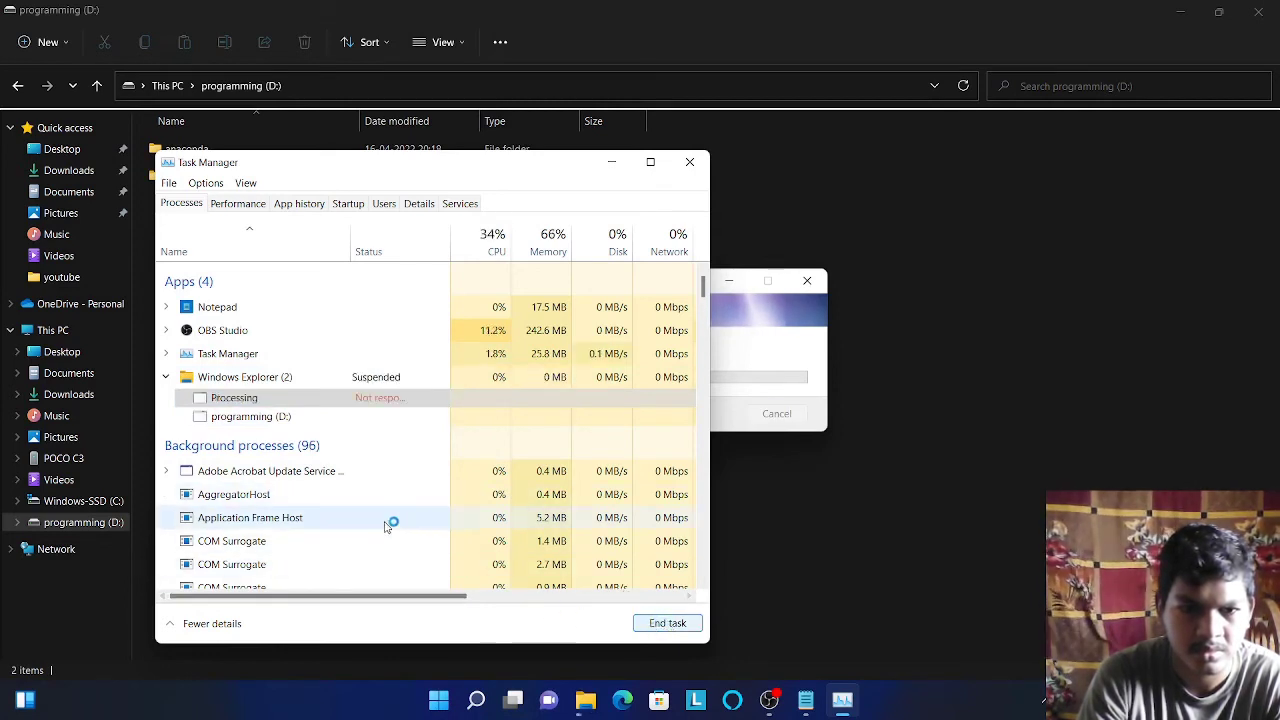
# Restart the Windows Explorer process and close Task Manager.
pyautogui.click(351, 384)
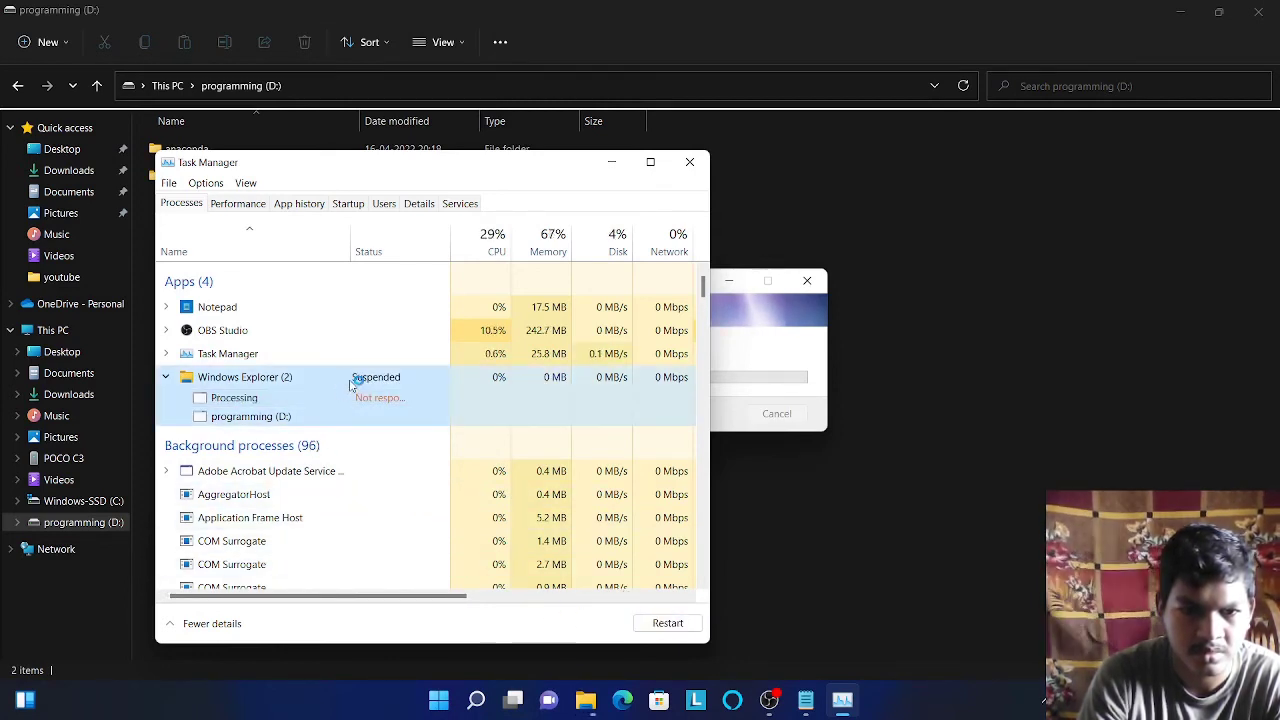
pyautogui.click(660, 623)
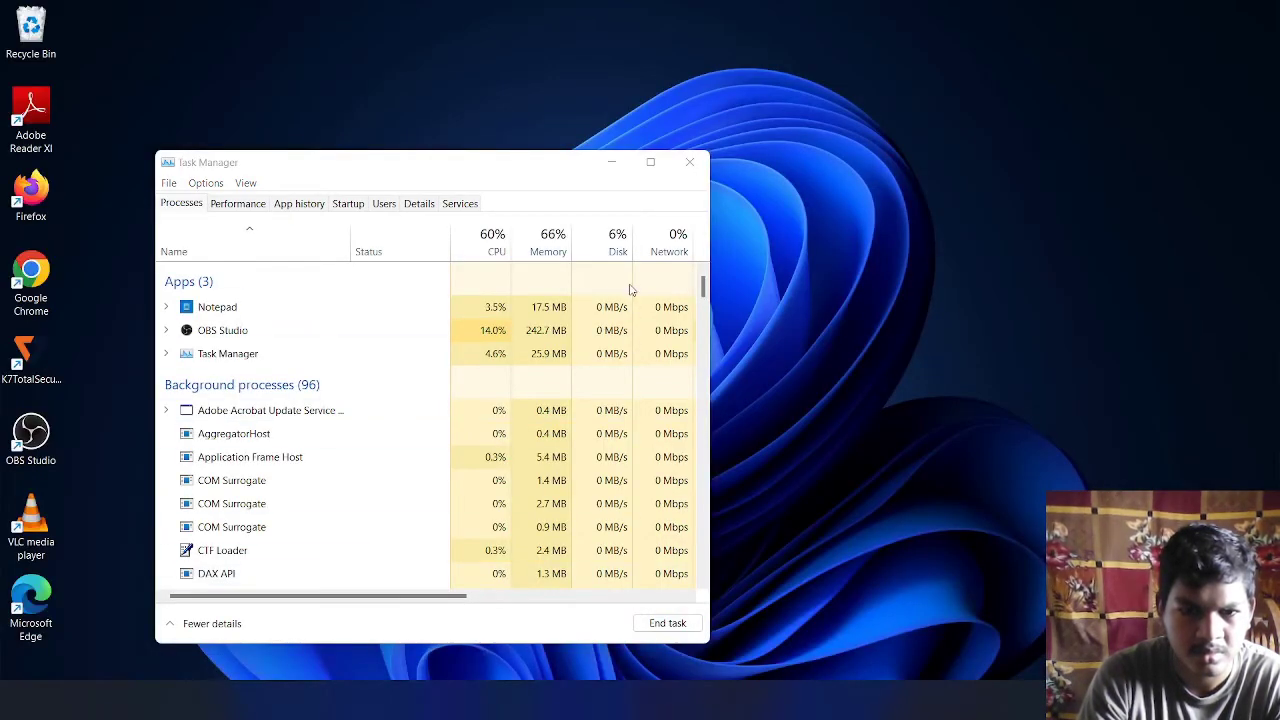
pyautogui.click(689, 163)
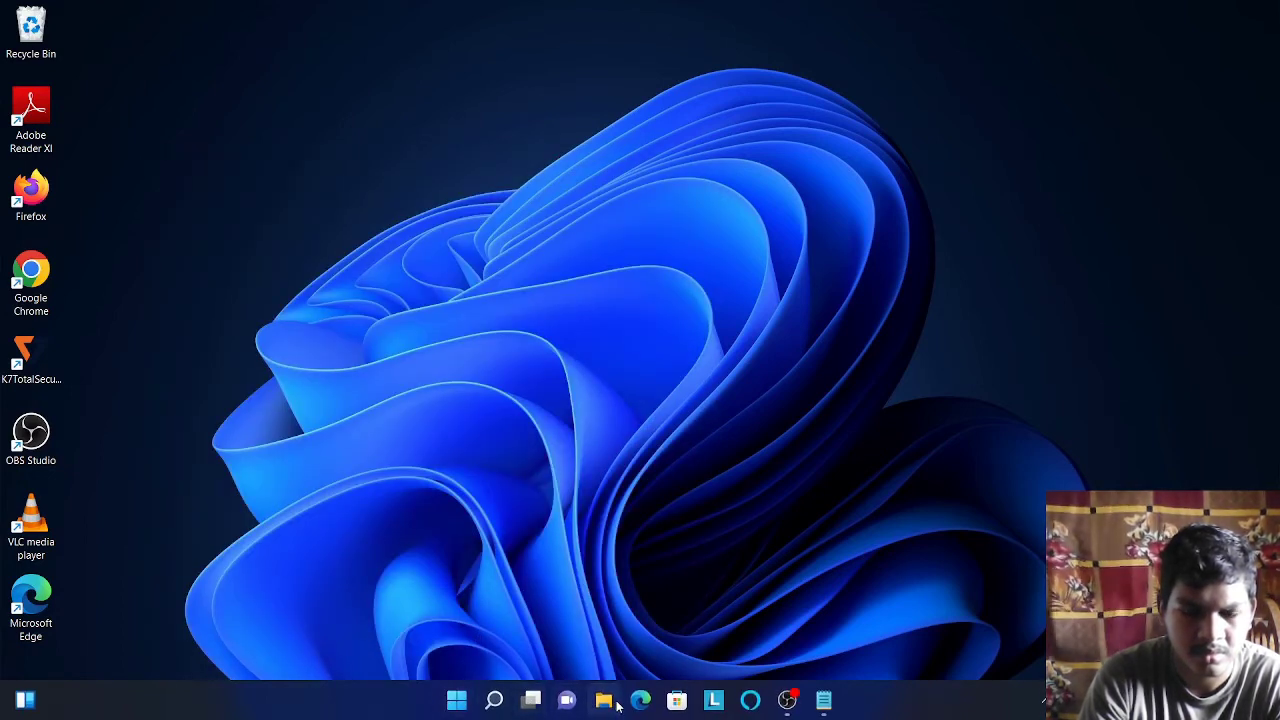
# Open File Explorer, keep a single maximized window and go to the POCO C3 phone under This PC.
pyautogui.click(605, 699)
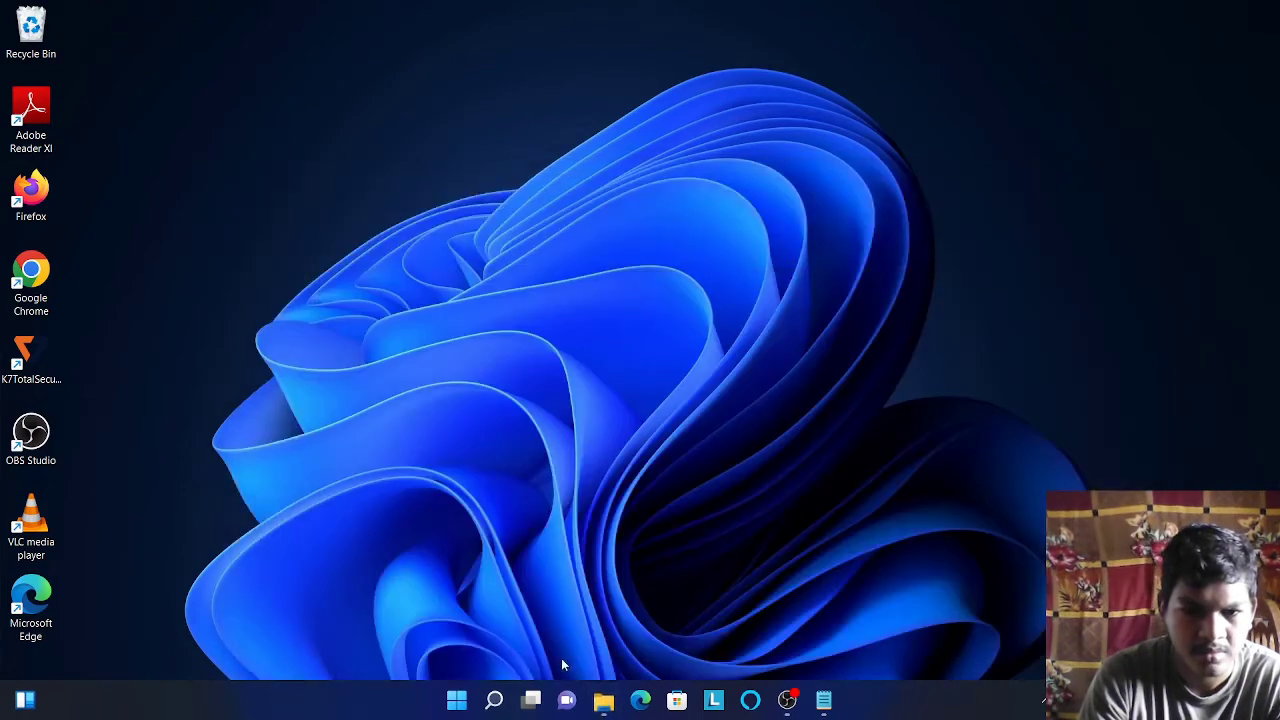
pyautogui.click(605, 699)
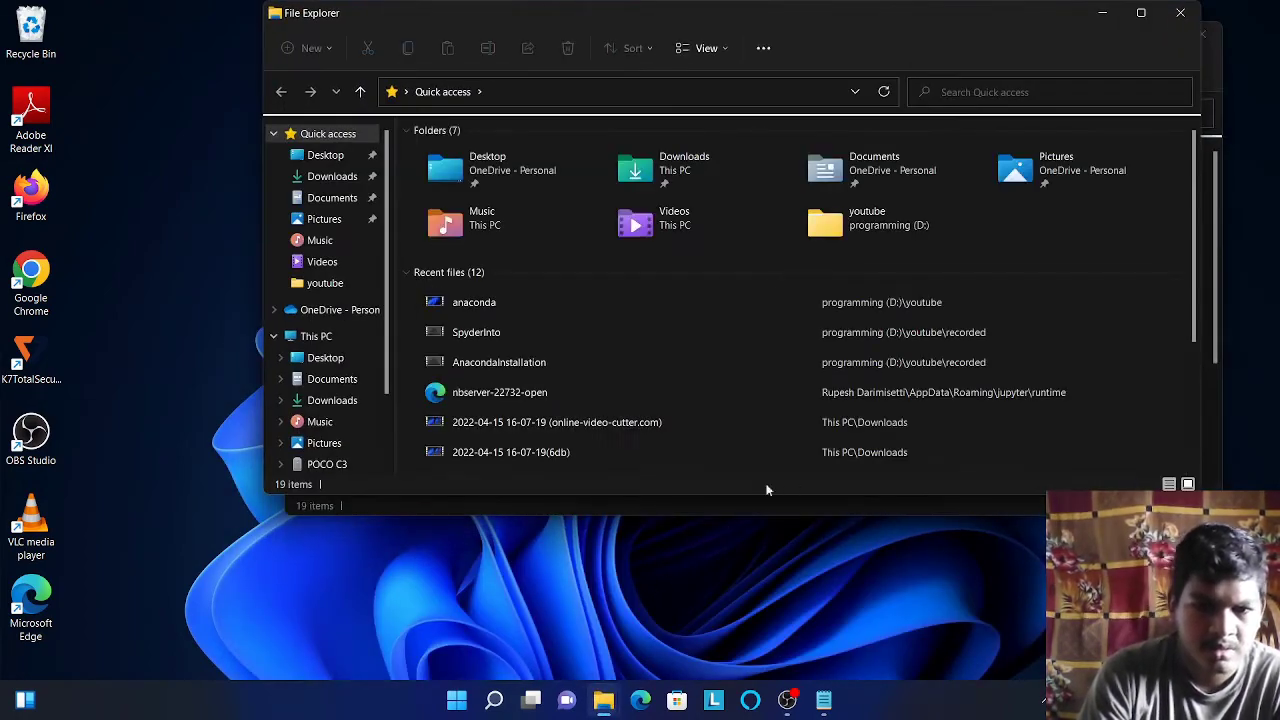
pyautogui.click(1179, 12)
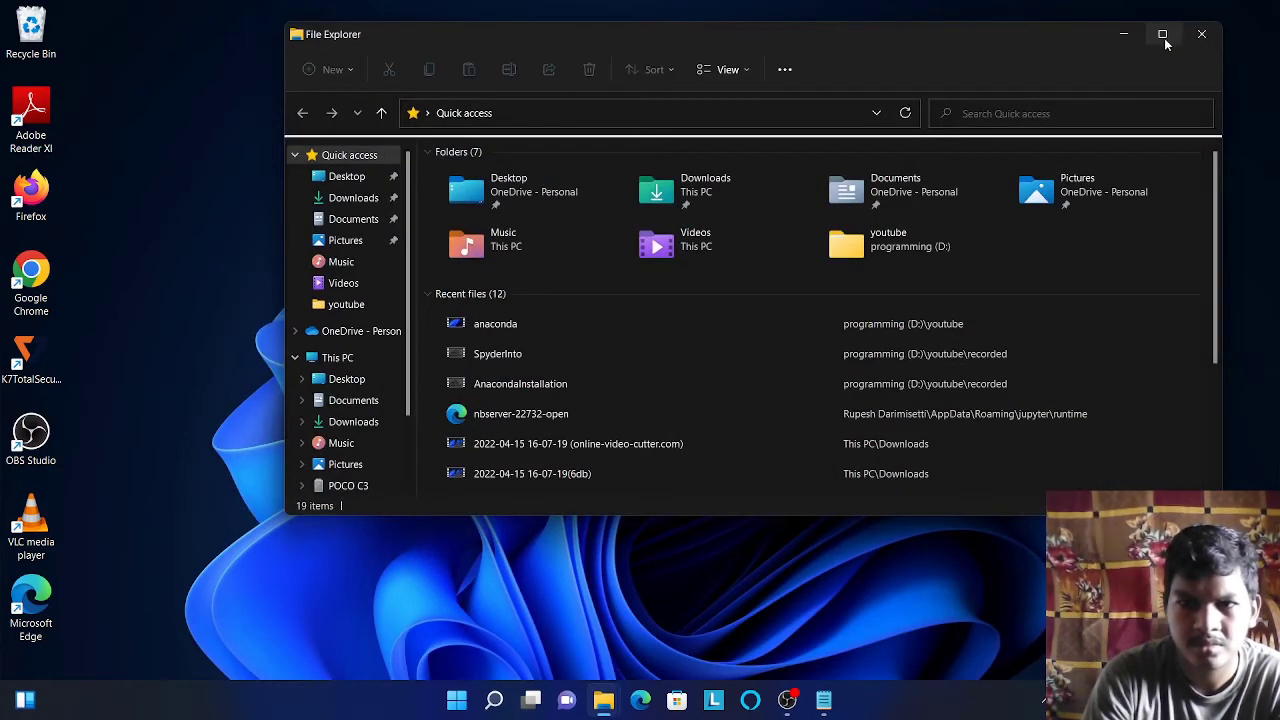
pyautogui.click(1163, 36)
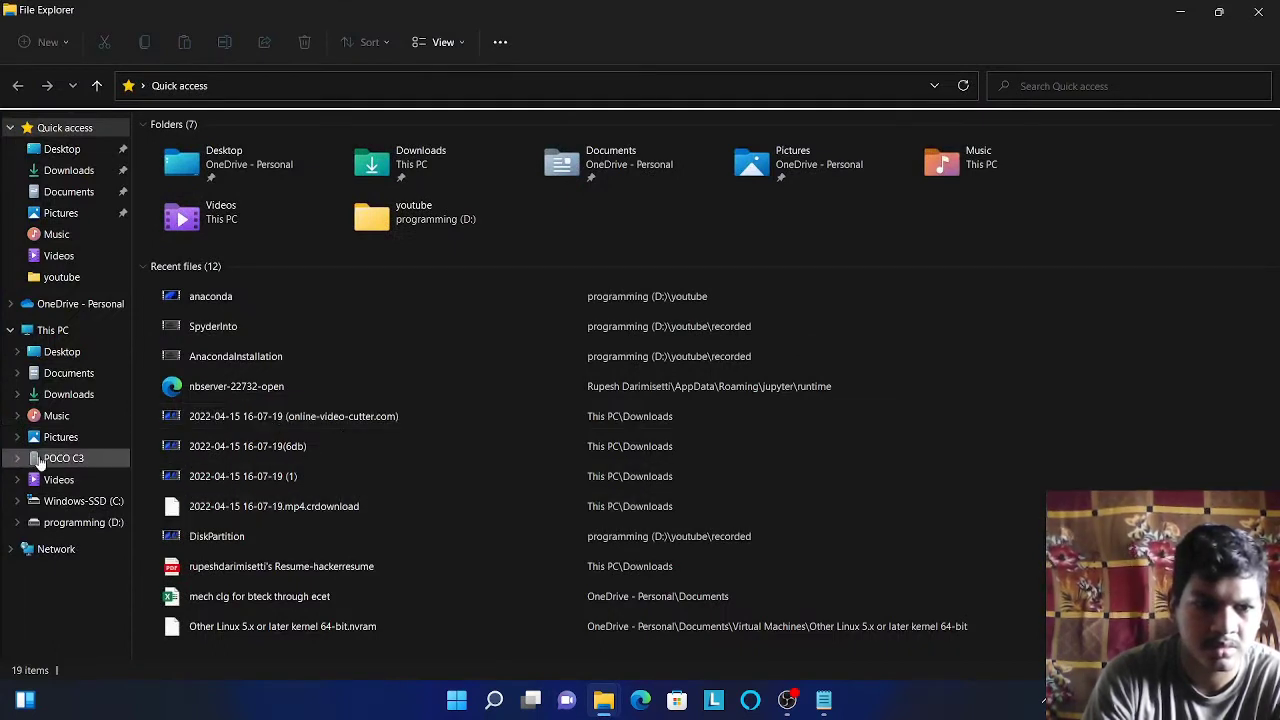
pyautogui.click(52, 330)
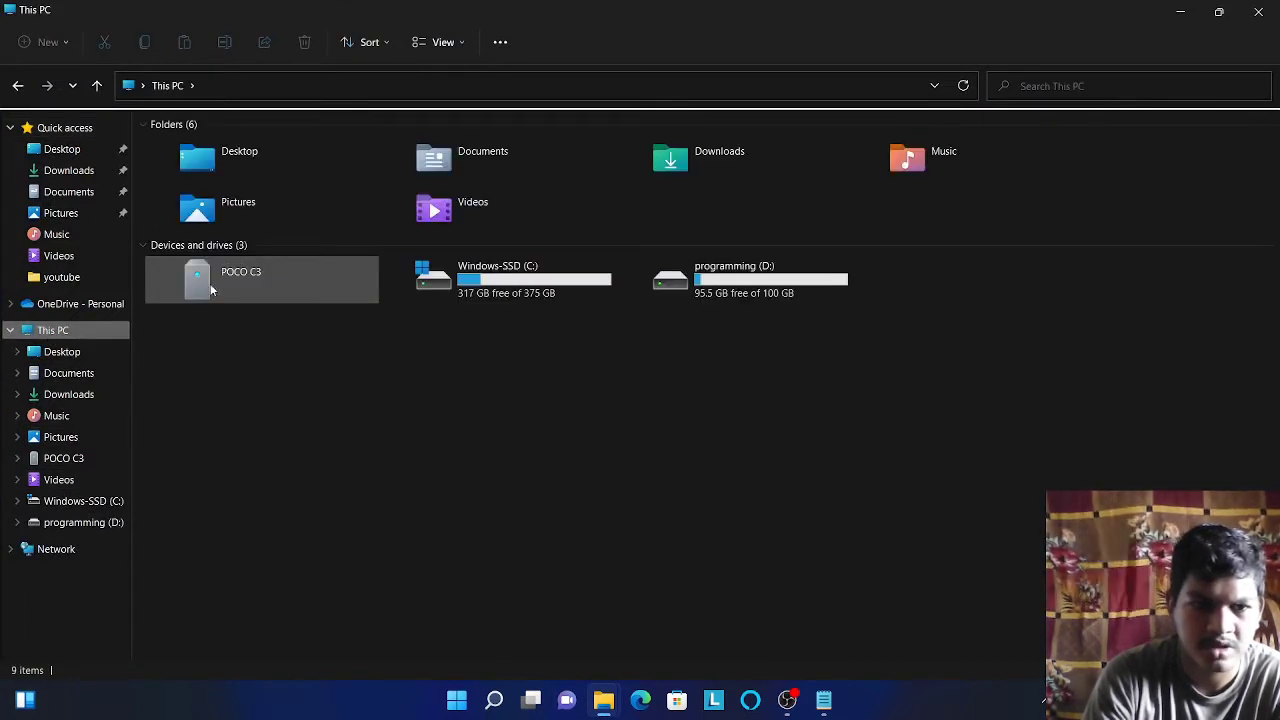
pyautogui.doubleClick(222, 279)
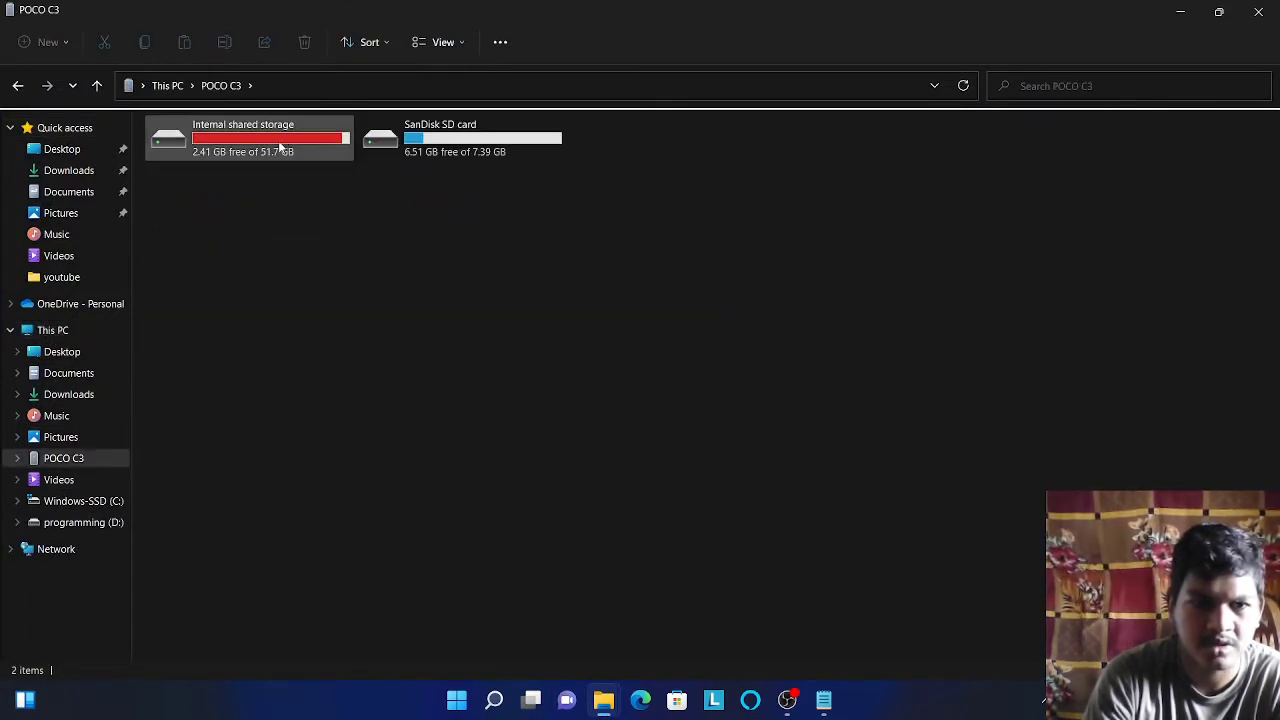
# In the owner-named folder under documents > Me, cut six files: the zip TMP file, SRP INITIAL PAGES, university-fee and three WhatsApp JPEG images.
pyautogui.doubleClick(283, 143)
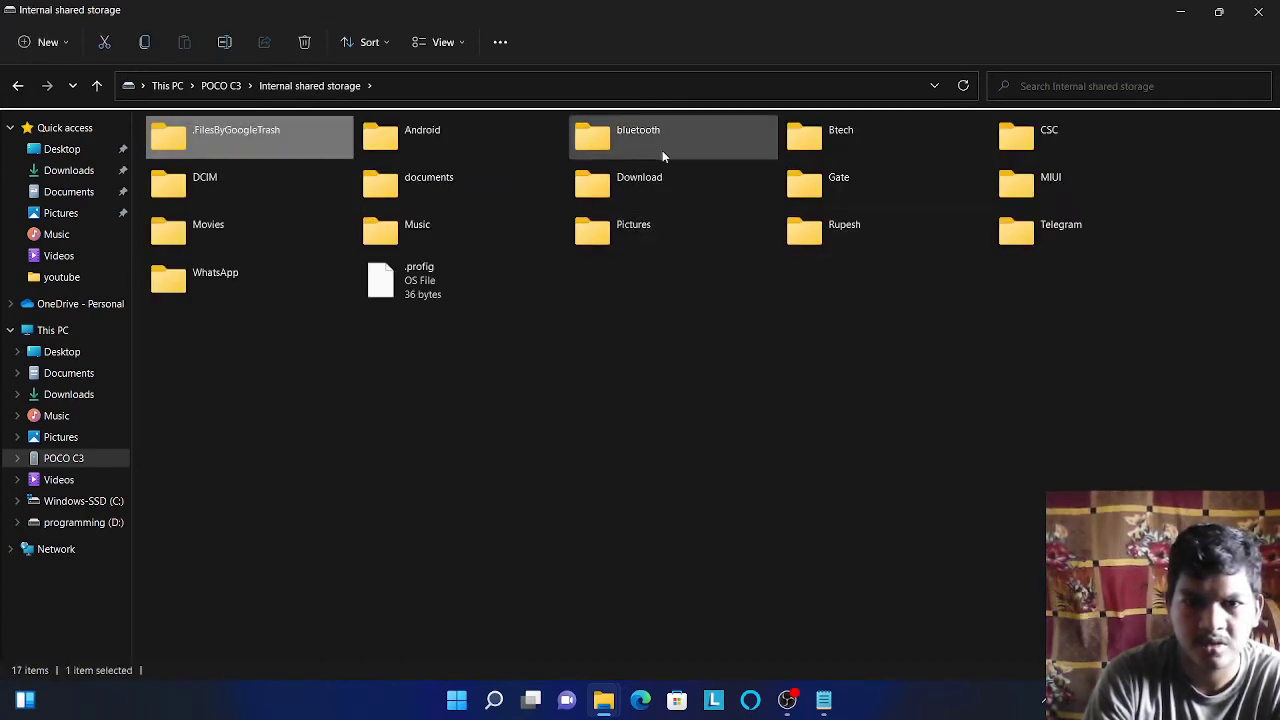
pyautogui.click(465, 190)
pyautogui.doubleClick(465, 190)
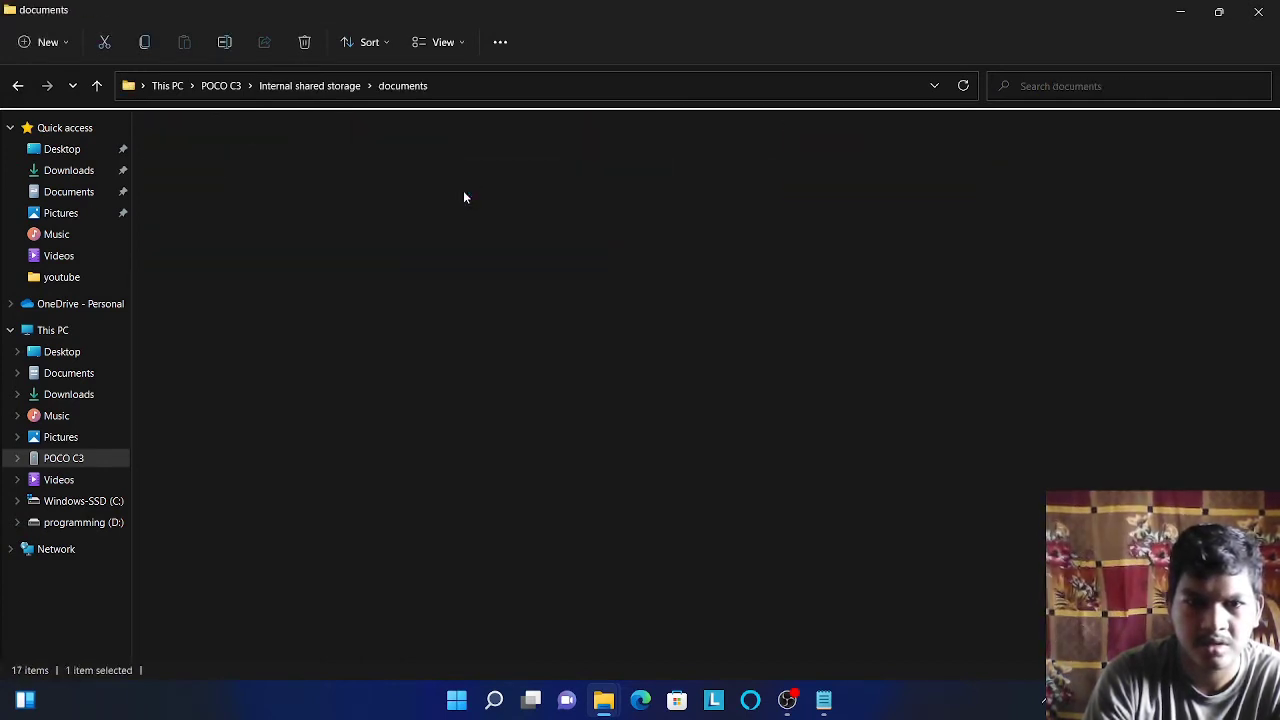
pyautogui.doubleClick(613, 143)
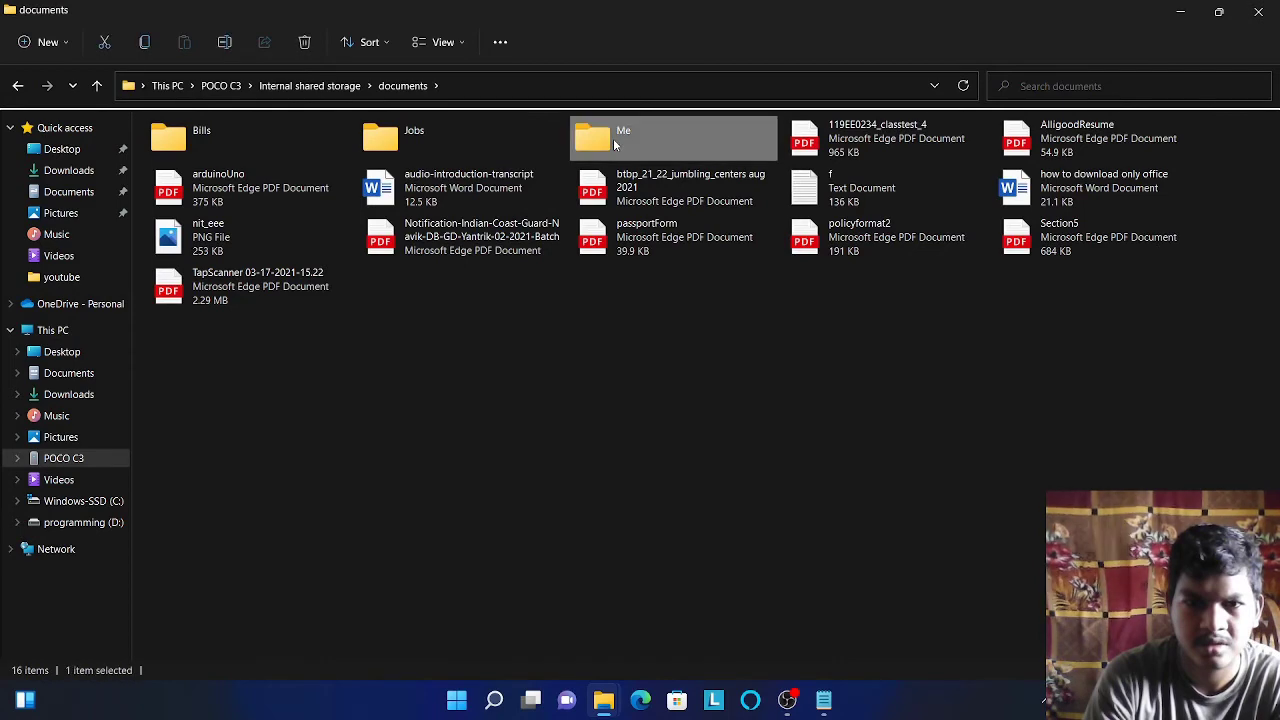
pyautogui.doubleClick(826, 147)
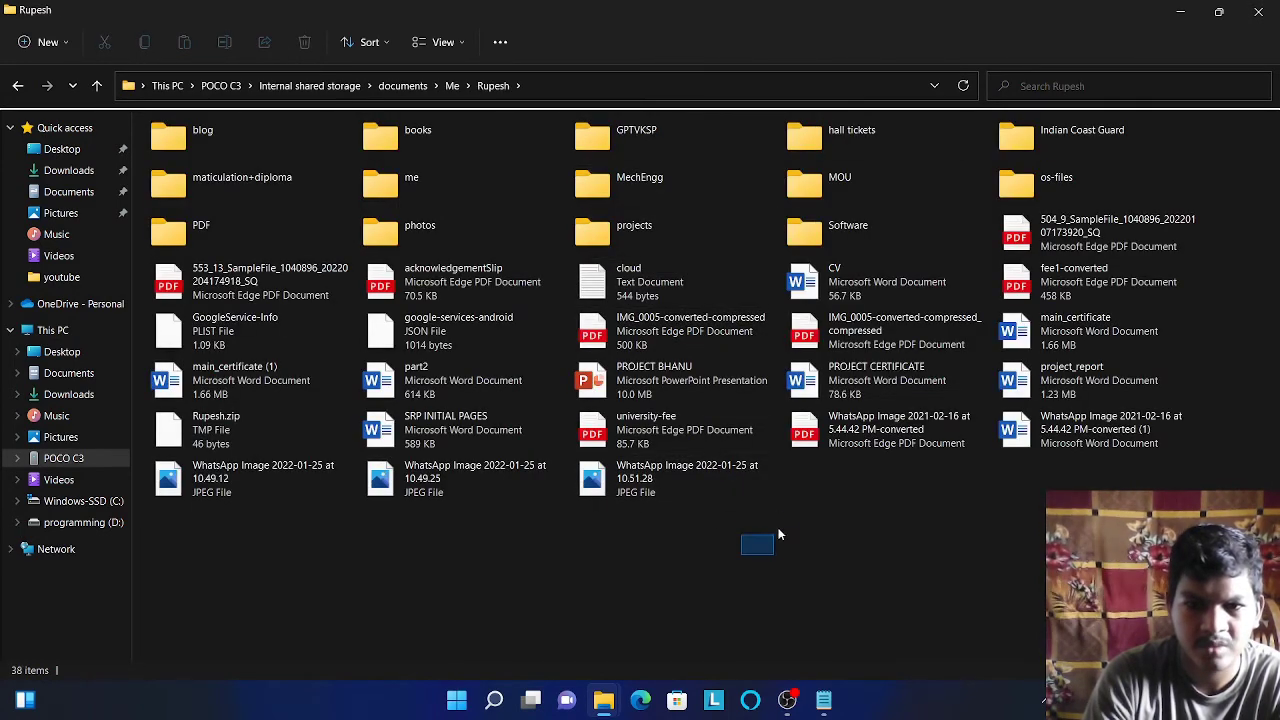
pyautogui.moveTo(778, 535); pyautogui.dragTo(166, 416)
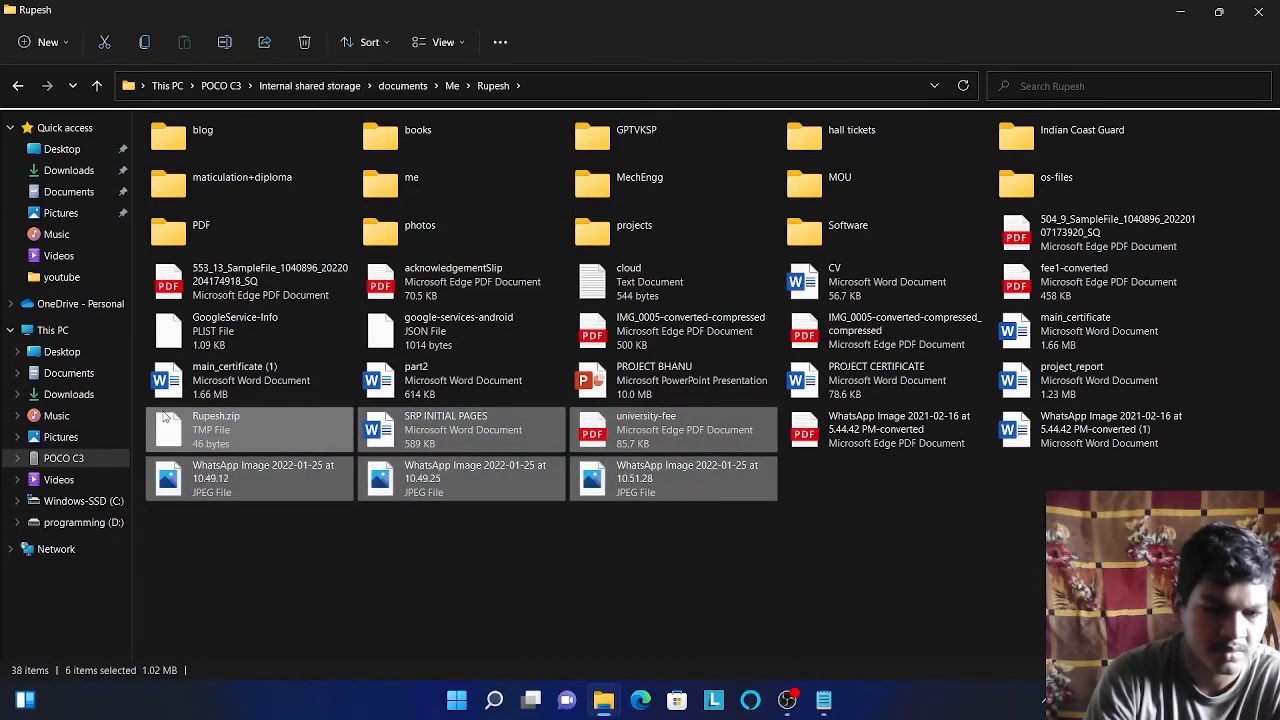
pyautogui.hotkey('ctrl', 'x')
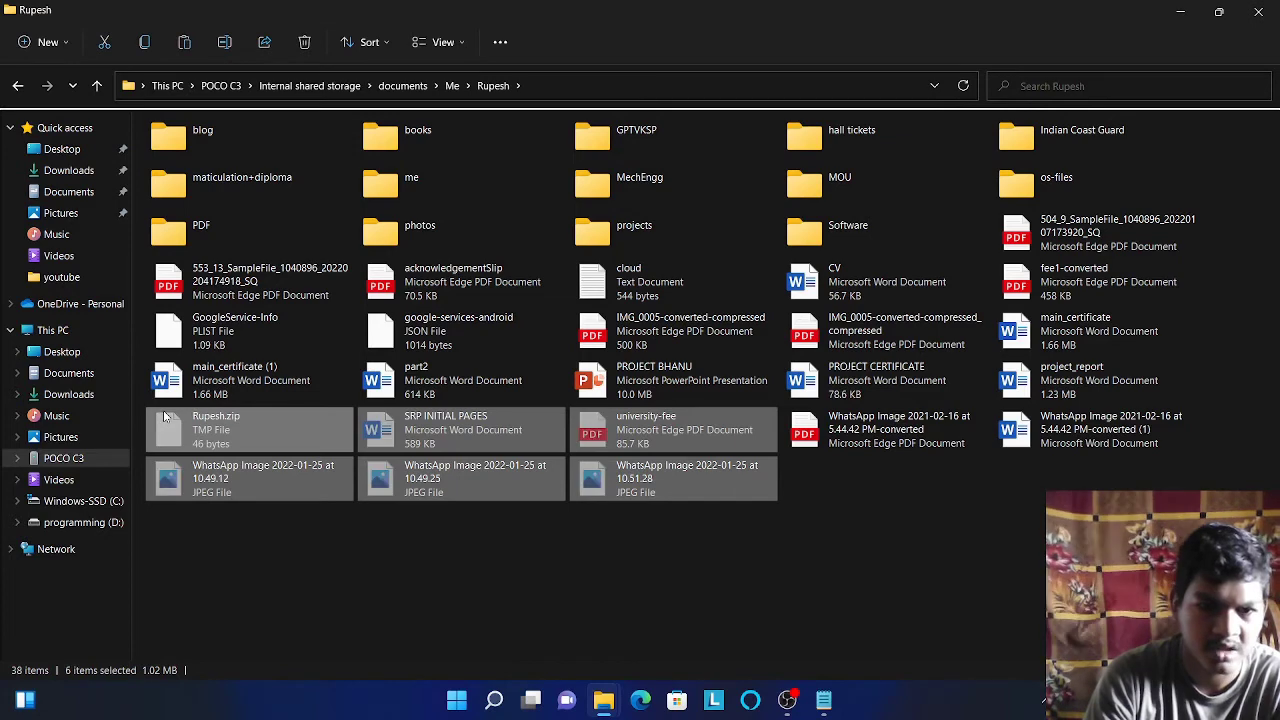
pyautogui.click(45, 331)
pyautogui.click(710, 287)
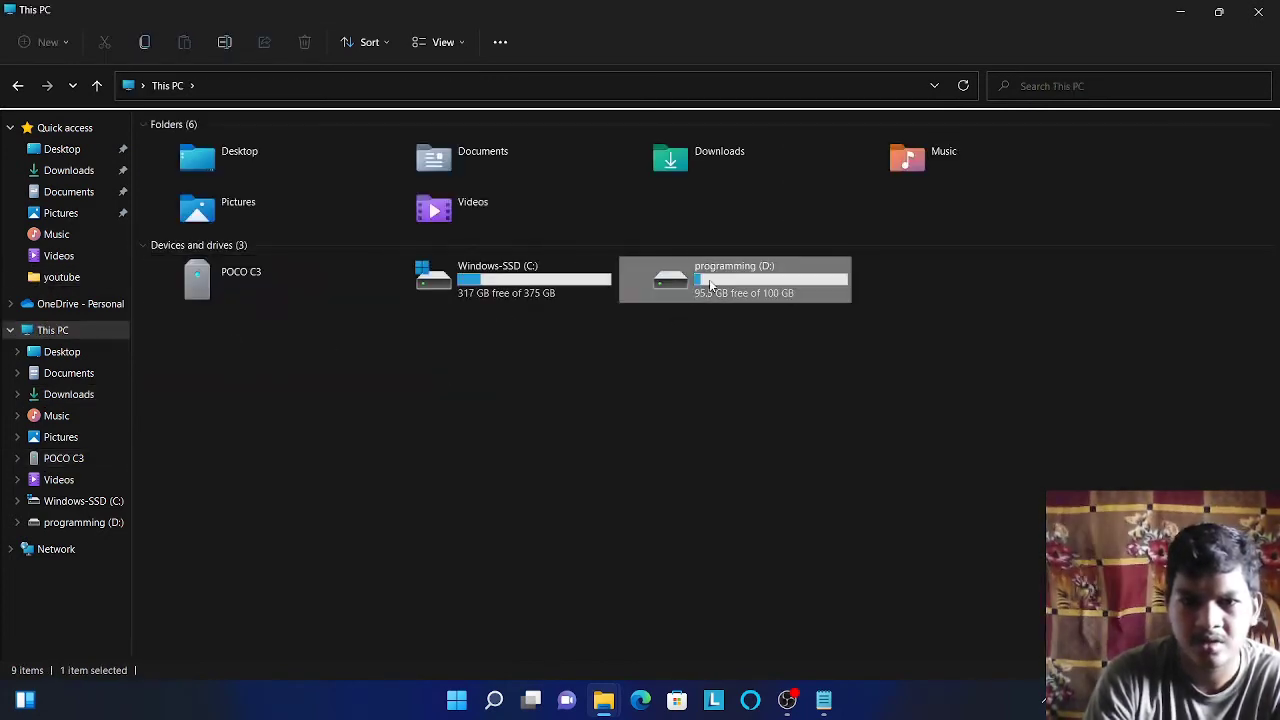
pyautogui.press('Return')
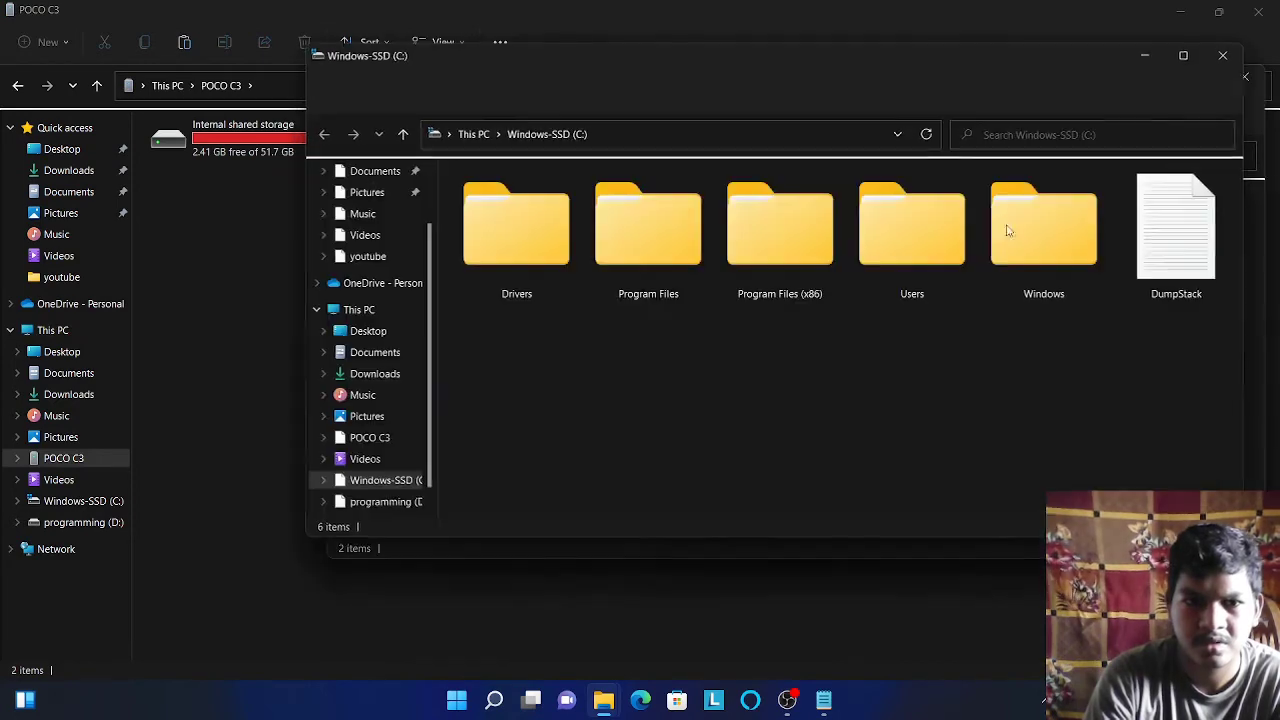
pyautogui.click(1223, 56)
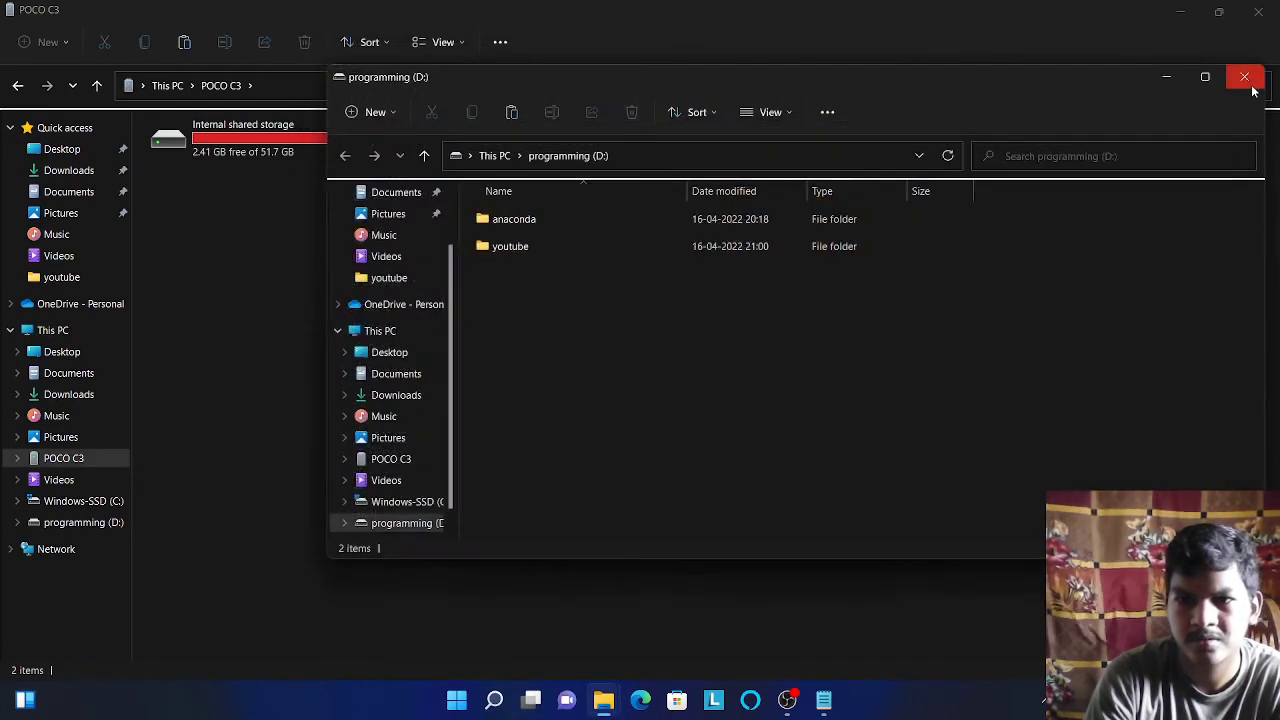
pyautogui.click(1244, 78)
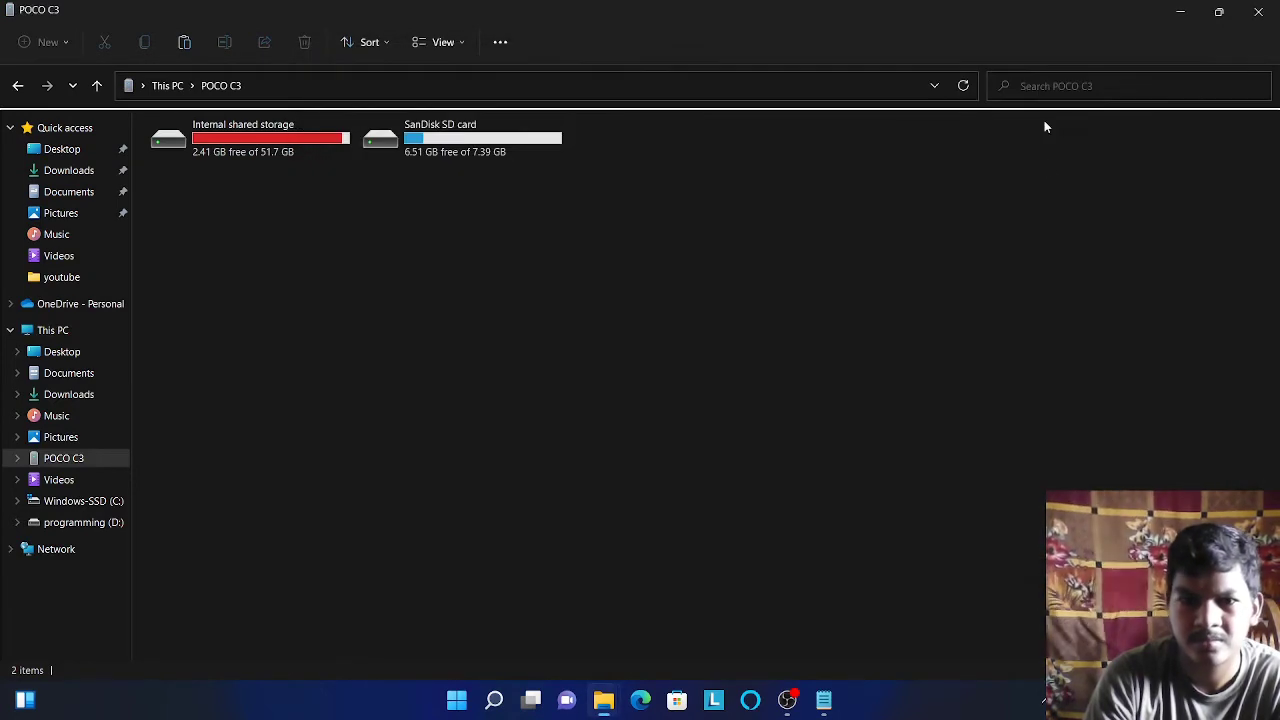
# Go to programming (D:) and create a new folder named "me".
pyautogui.click(66, 524)
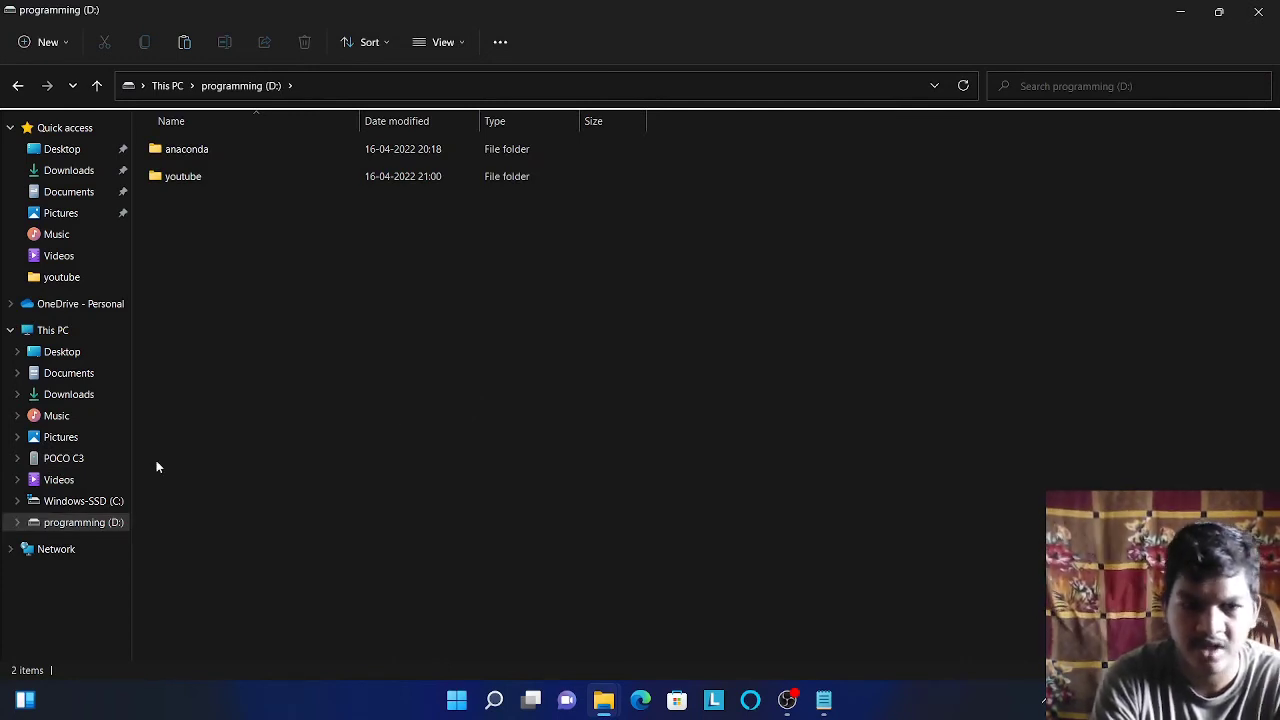
pyautogui.hotkey('ctrl', 'shift', 'n')
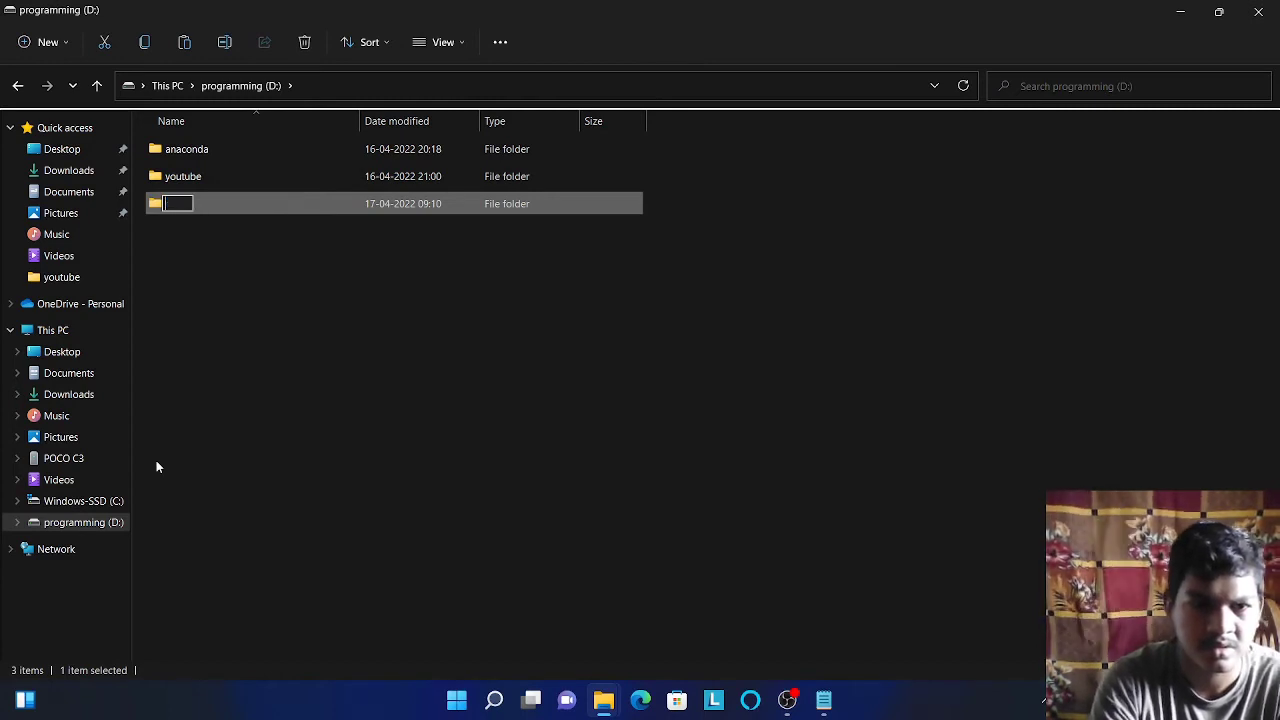
pyautogui.press('Return')
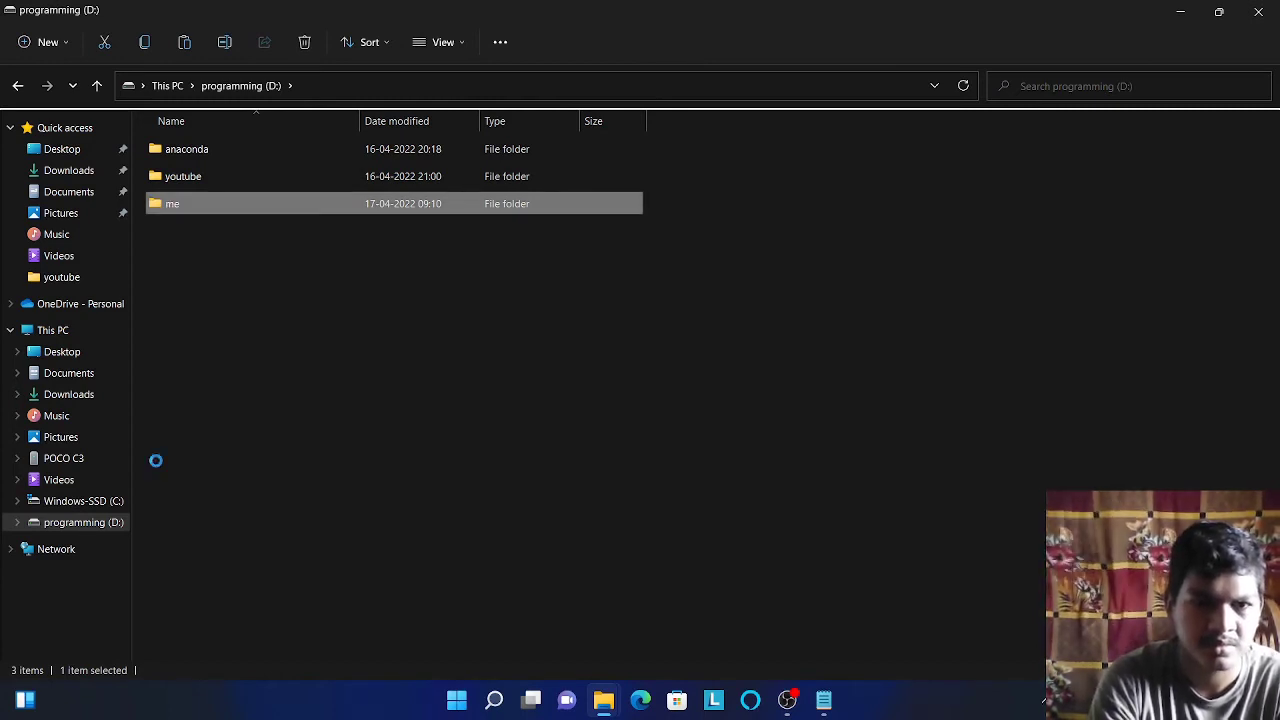
# Paste the six cut files into the new me folder on programming (D:).
pyautogui.press('Return')
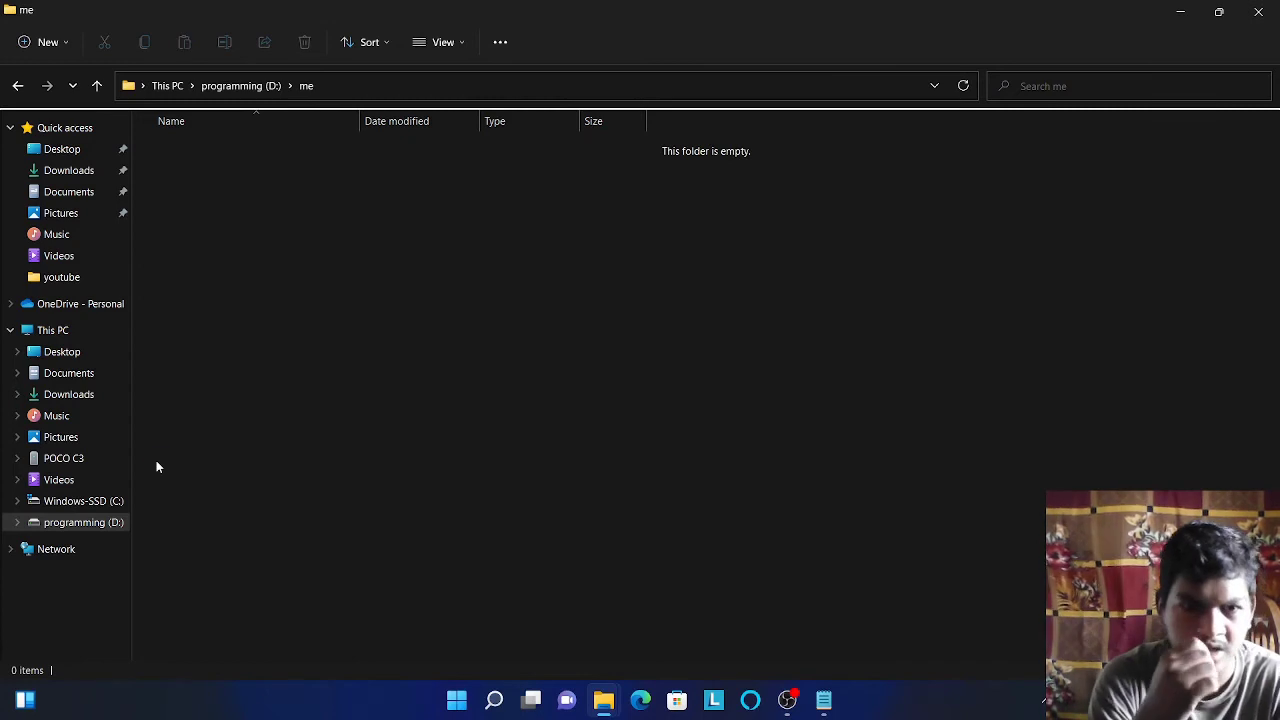
pyautogui.hotkey('ctrl', 'v')
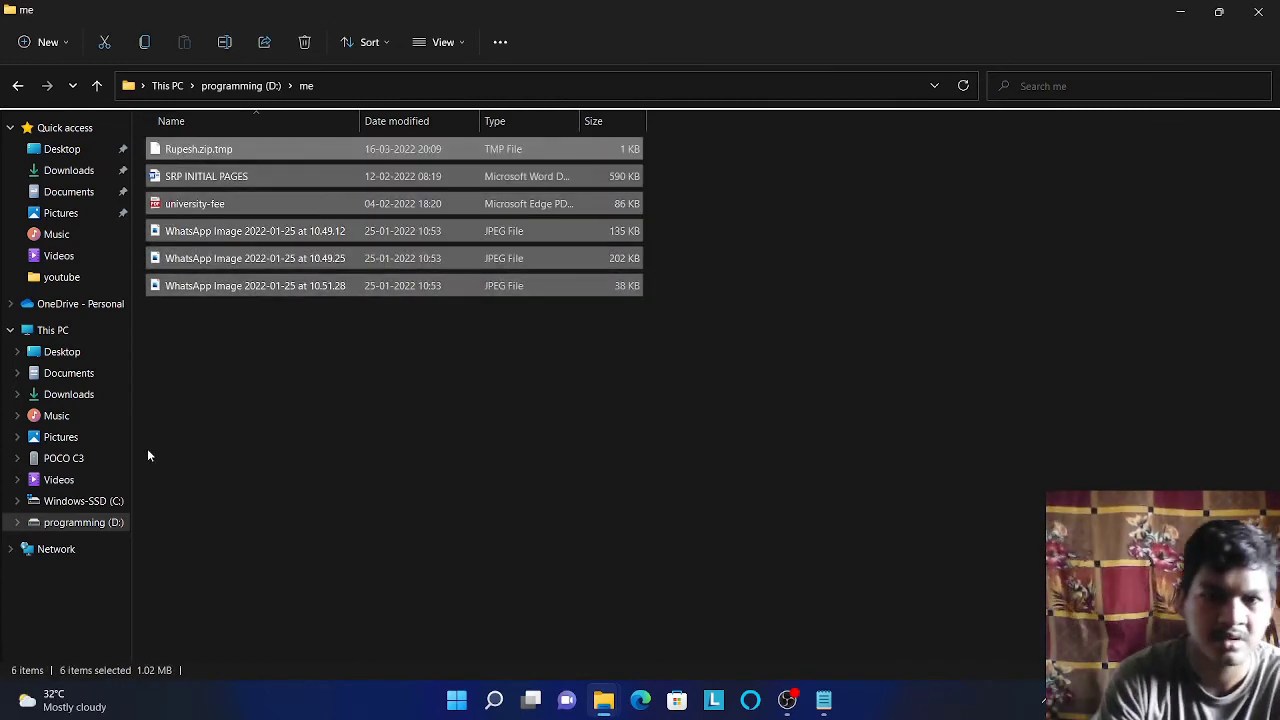
pyautogui.click(265, 364)
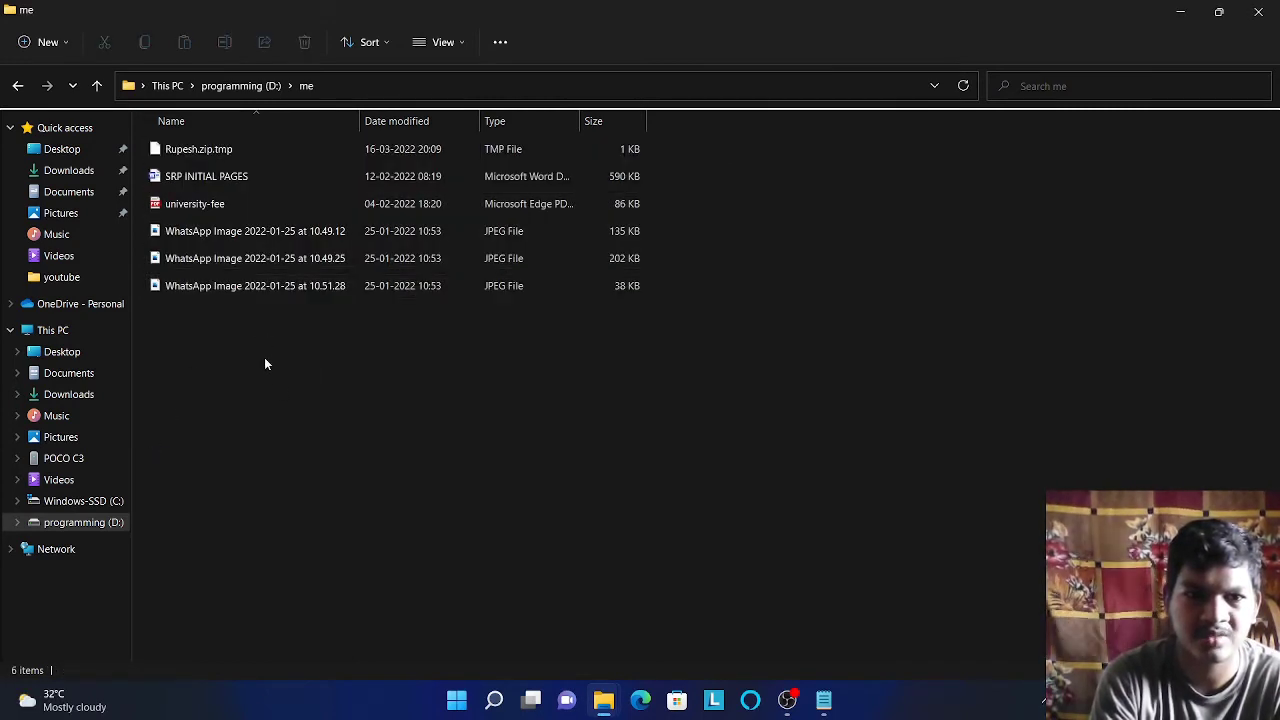
# Go to the documents > Me folder in the Internal shared storage of the POCO C3 phone.
pyautogui.click(16, 86)
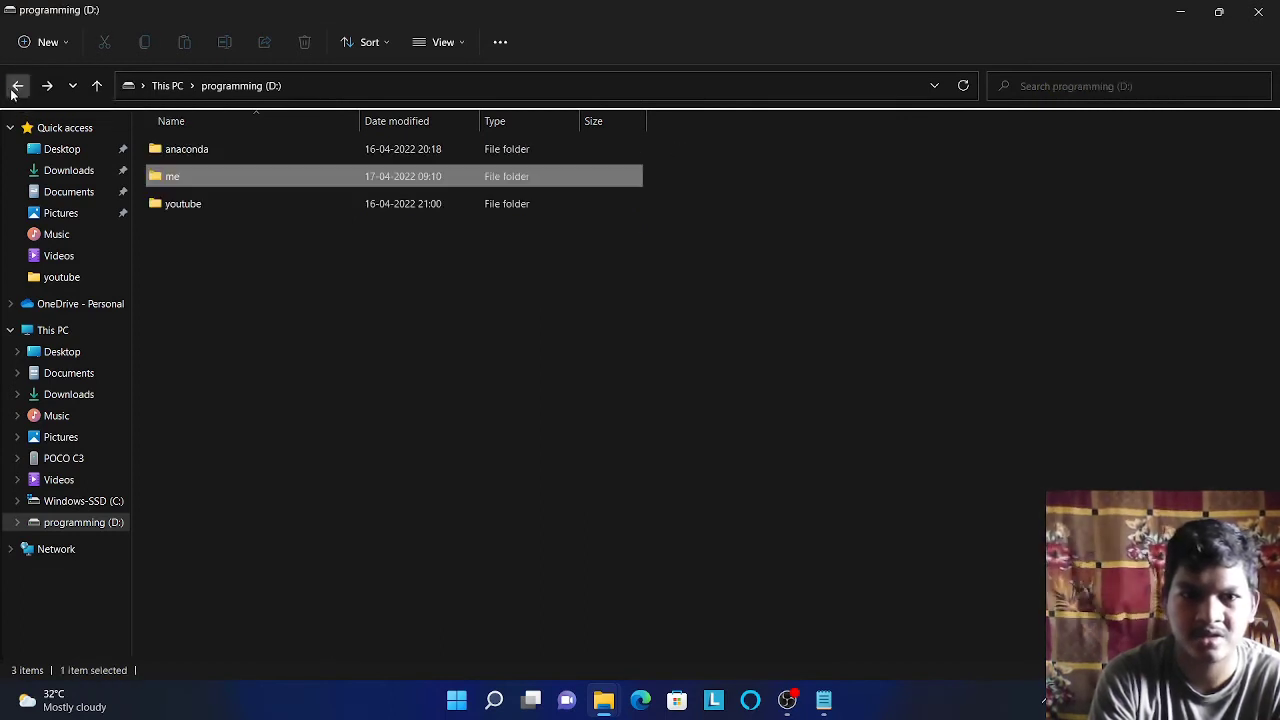
pyautogui.click(16, 86)
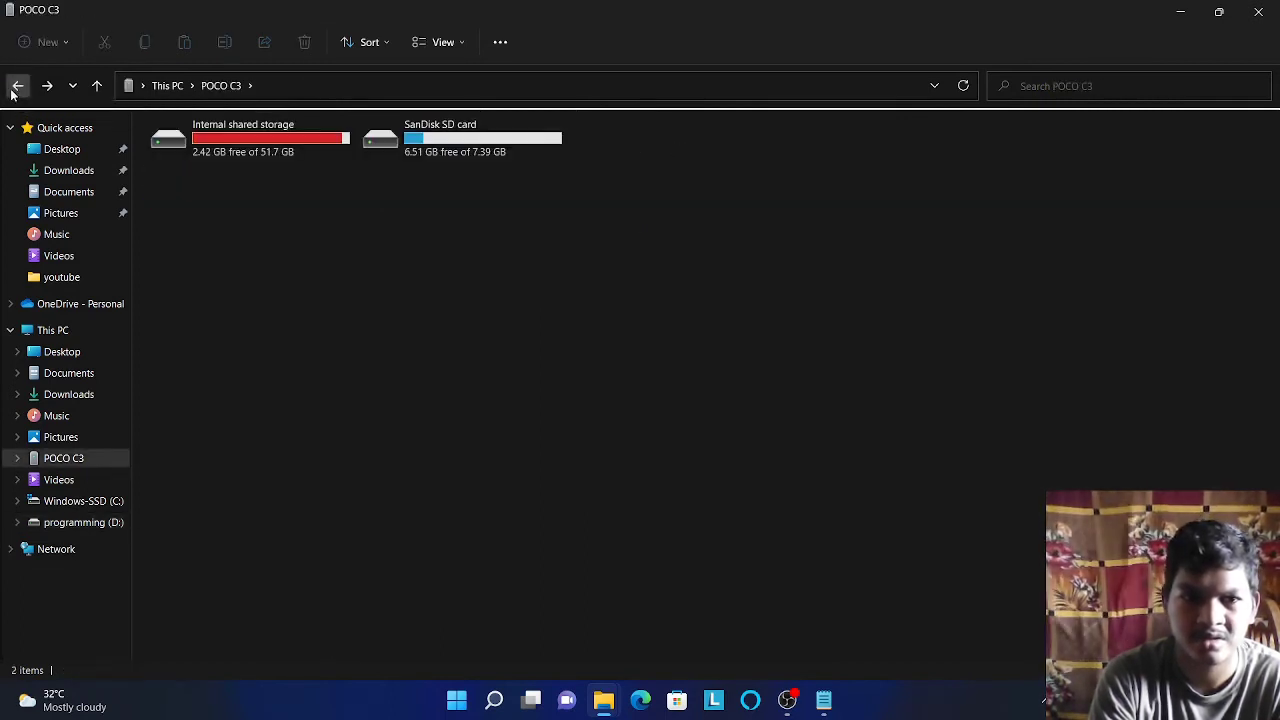
pyautogui.click(16, 86)
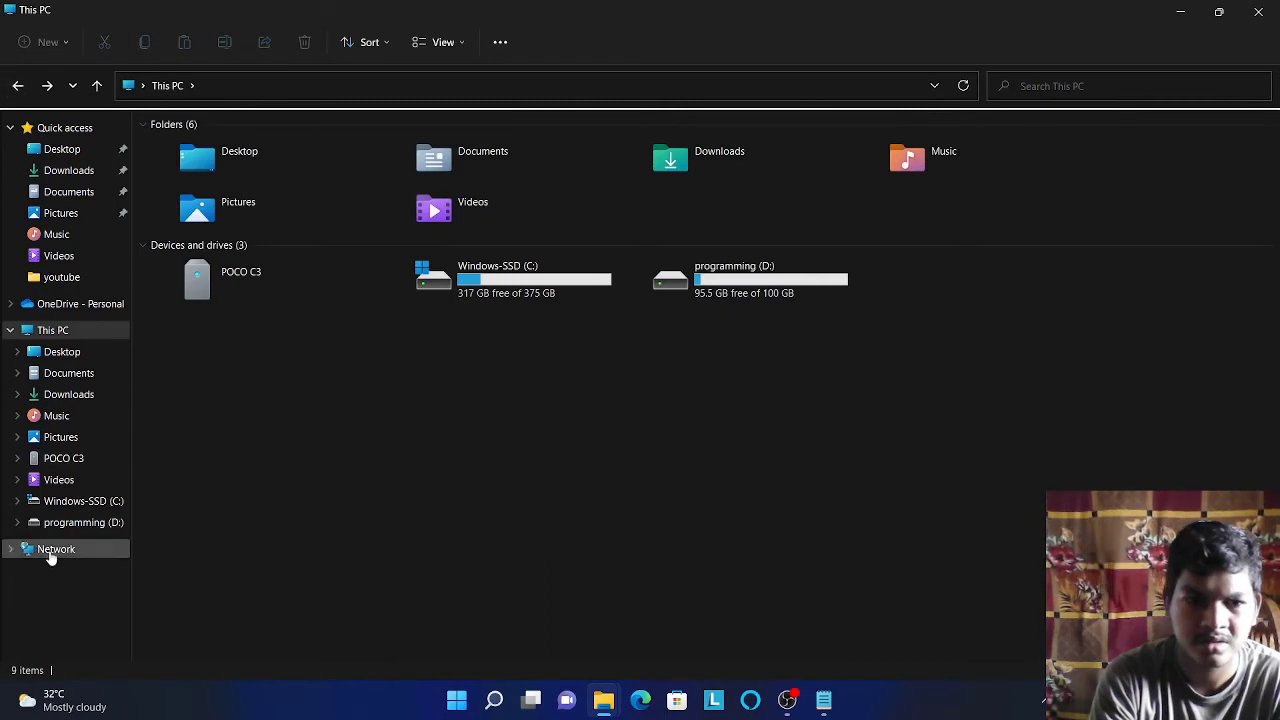
pyautogui.doubleClick(203, 267)
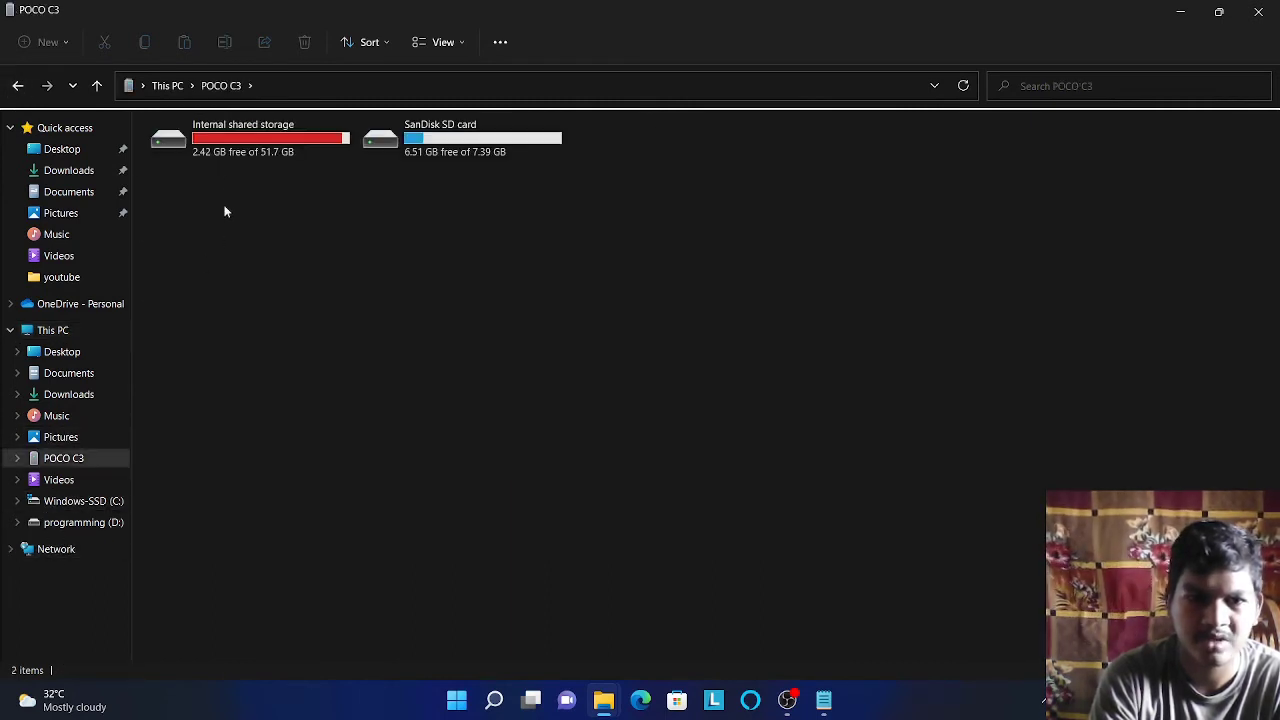
pyautogui.doubleClick(226, 130)
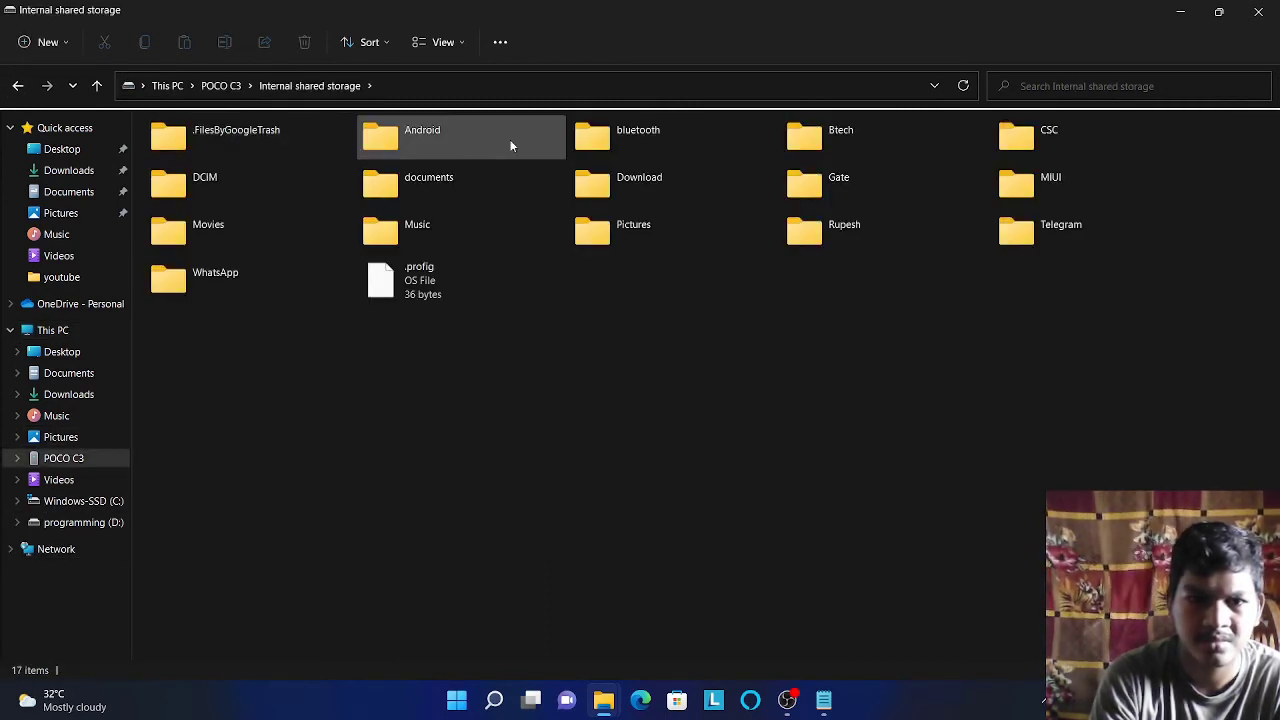
pyautogui.doubleClick(430, 203)
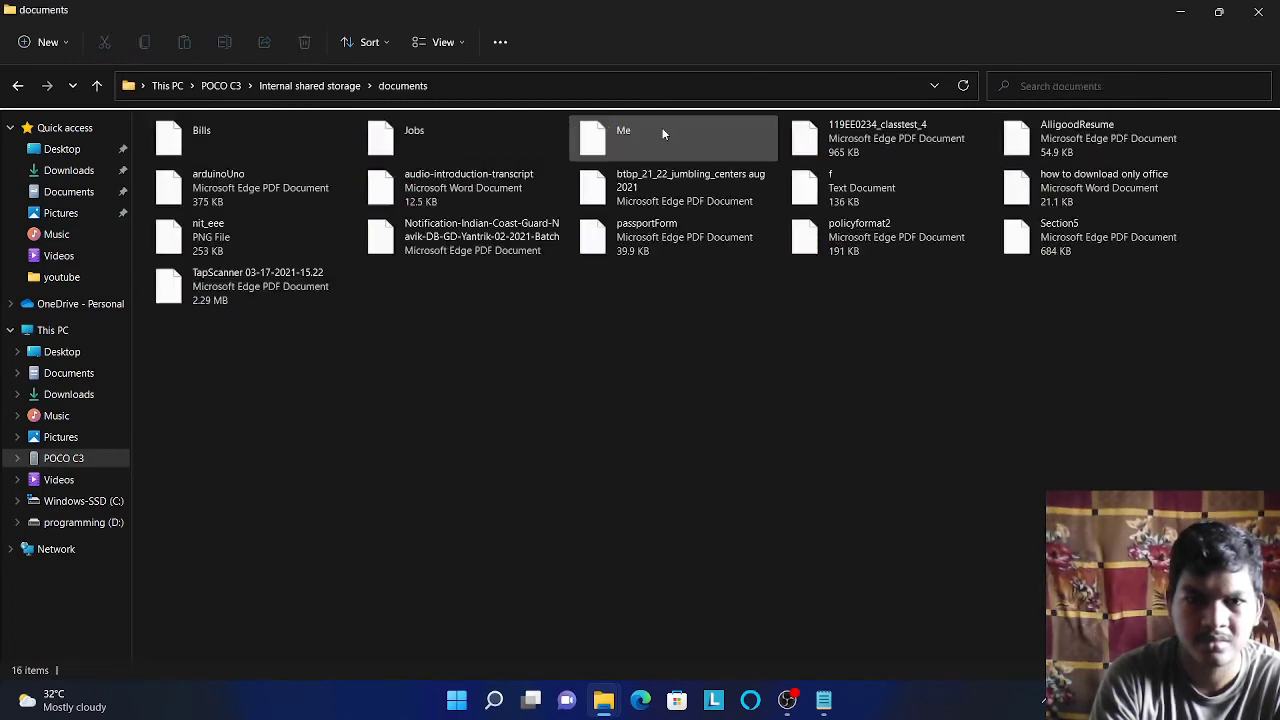
pyautogui.doubleClick(656, 142)
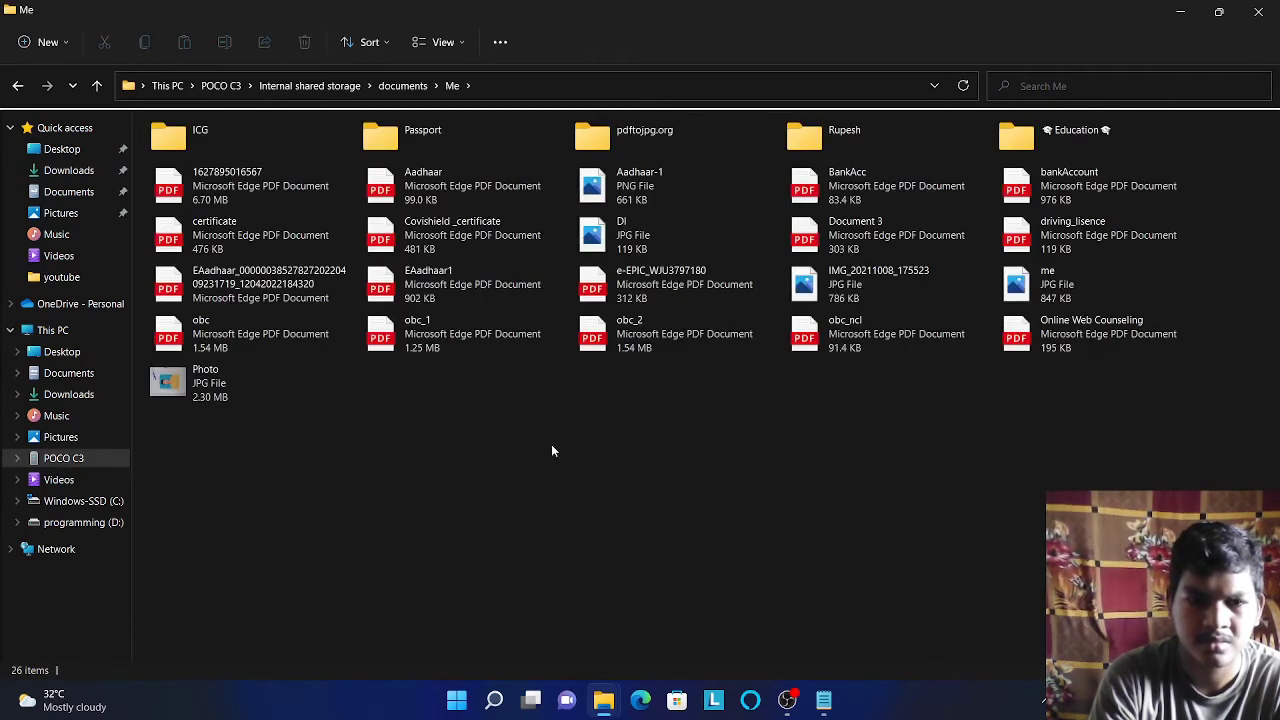
# Move all the loose files in the phone's Me folder, without its subfolders, to the me folder on programming (D:).
pyautogui.moveTo(290, 437); pyautogui.dragTo(1139, 201)
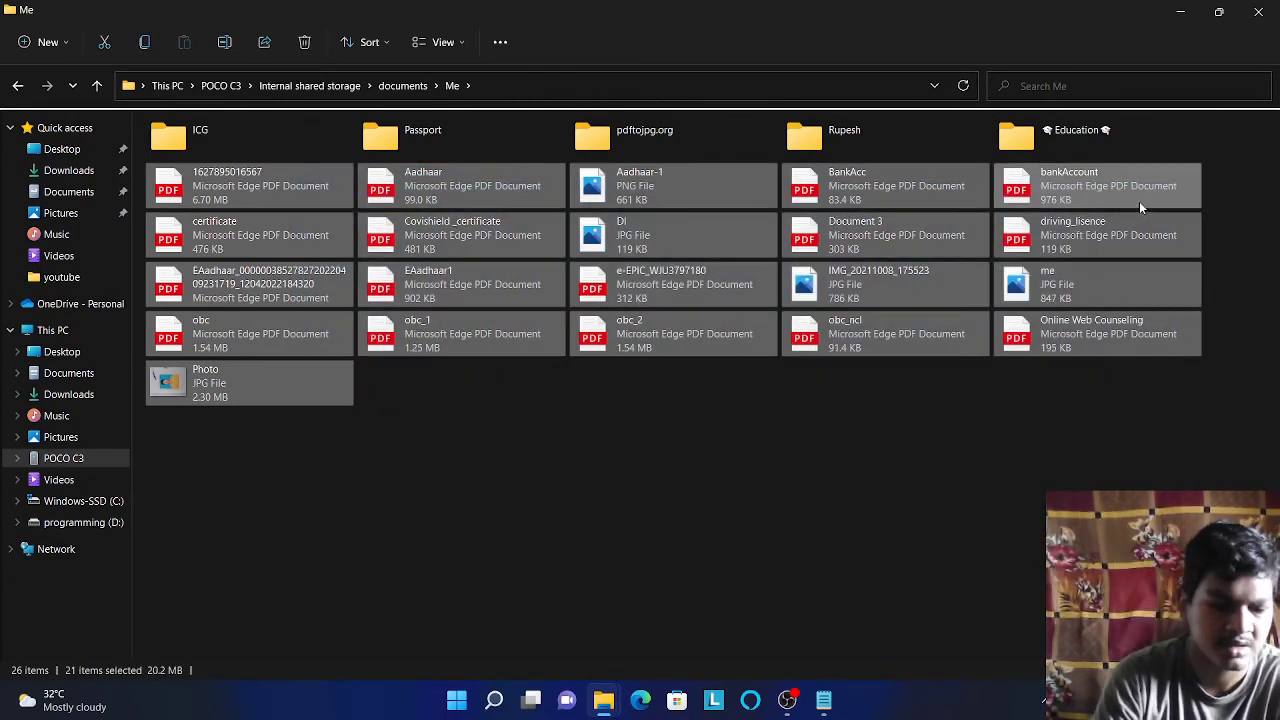
pyautogui.hotkey('ctrl', 'x')
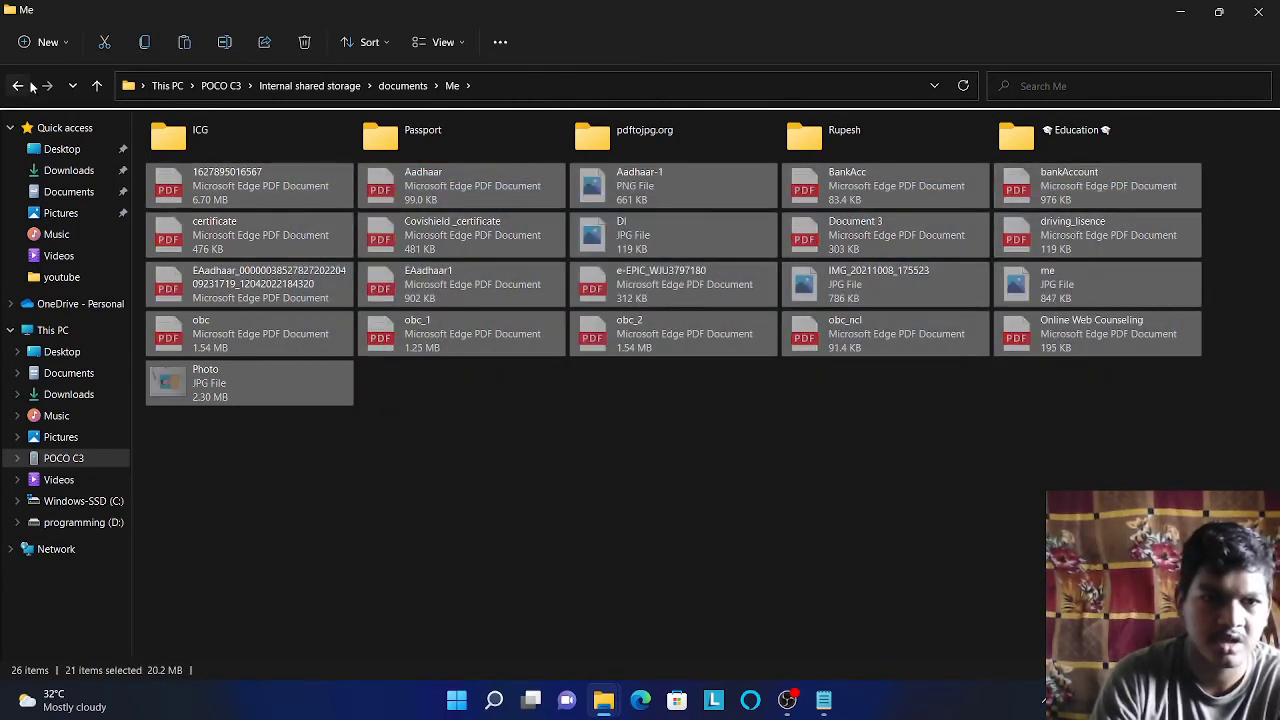
pyautogui.click(85, 522)
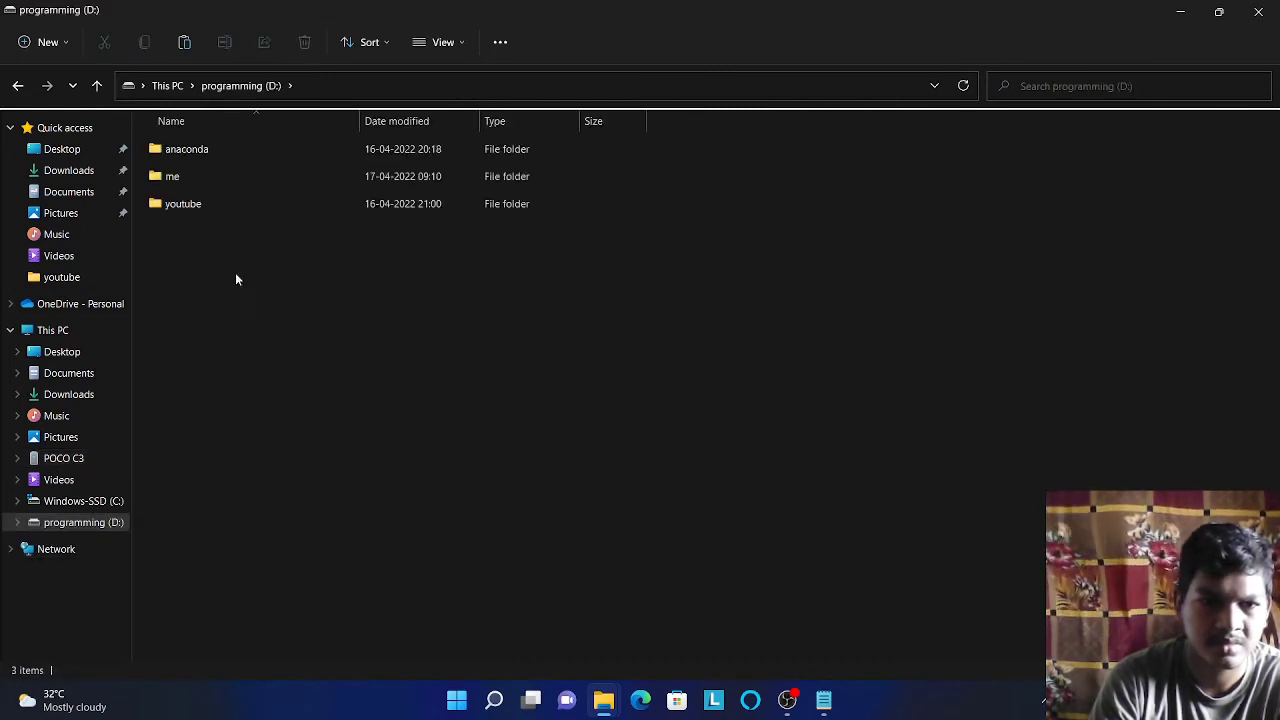
pyautogui.doubleClick(234, 186)
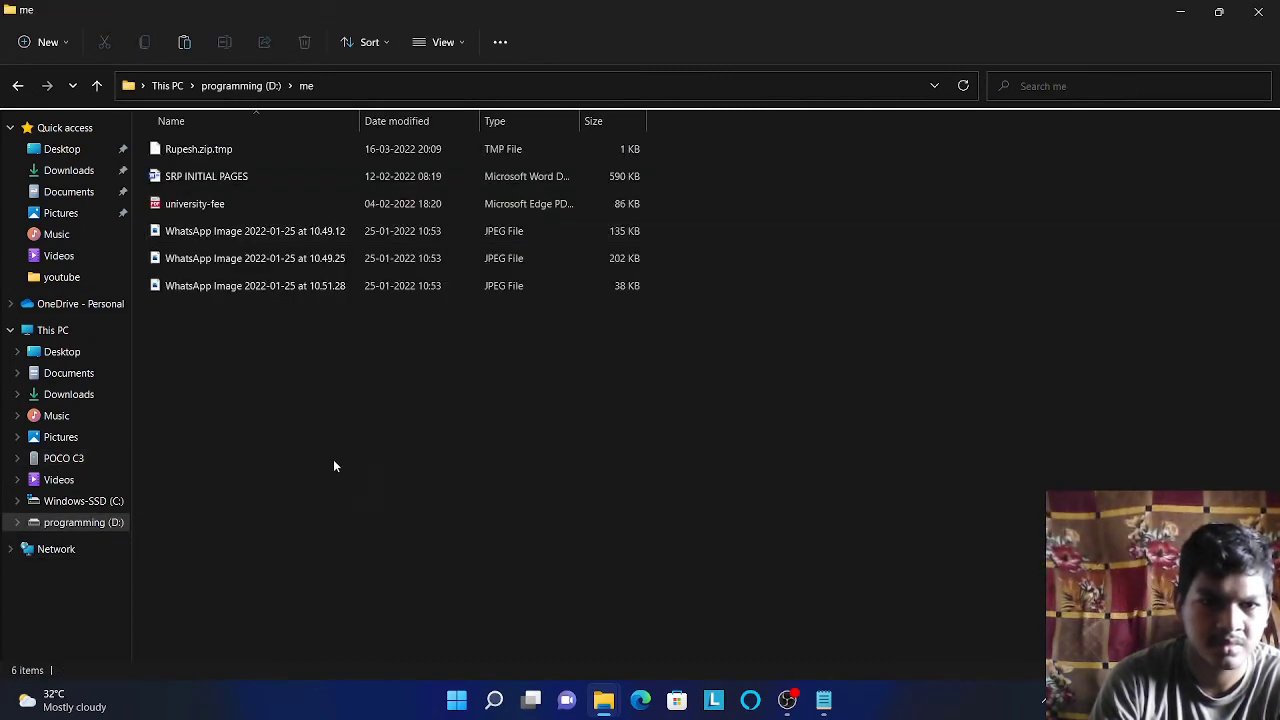
pyautogui.hotkey('ctrl', 'v')
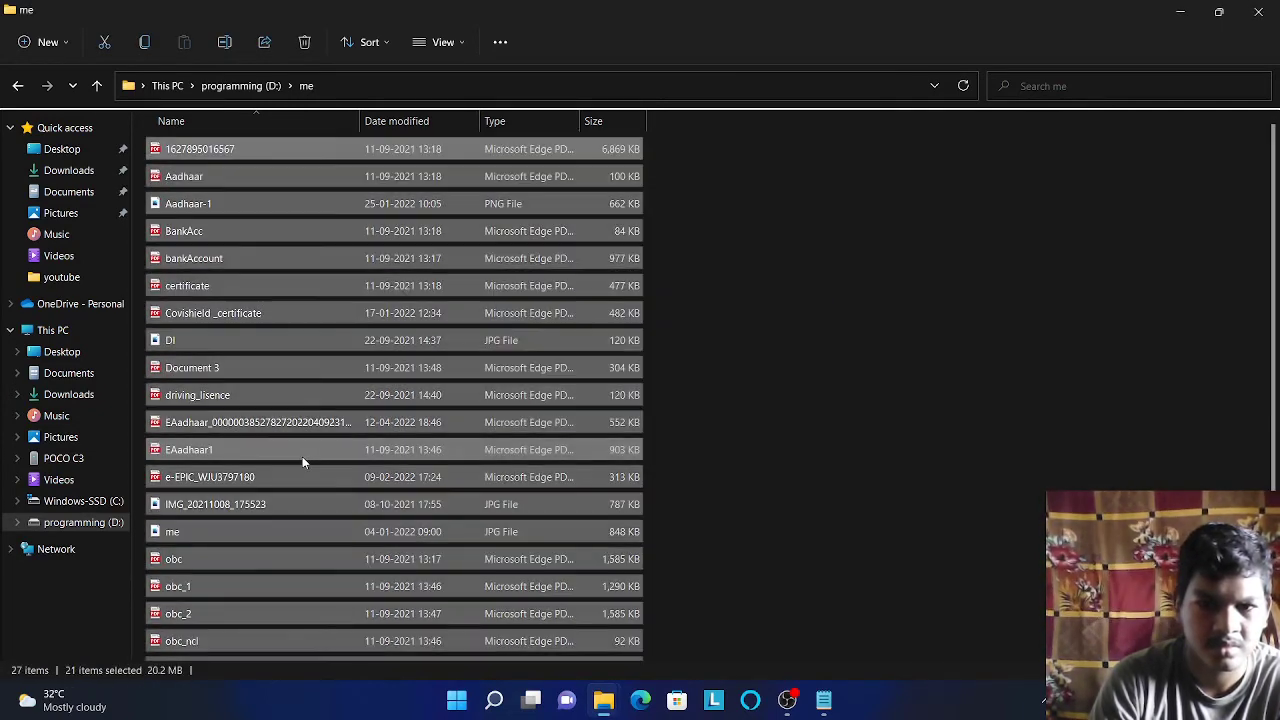
# Move the Education folder from the phone's documents > Me folder into the me folder on programming (D:).
pyautogui.click(17, 86)
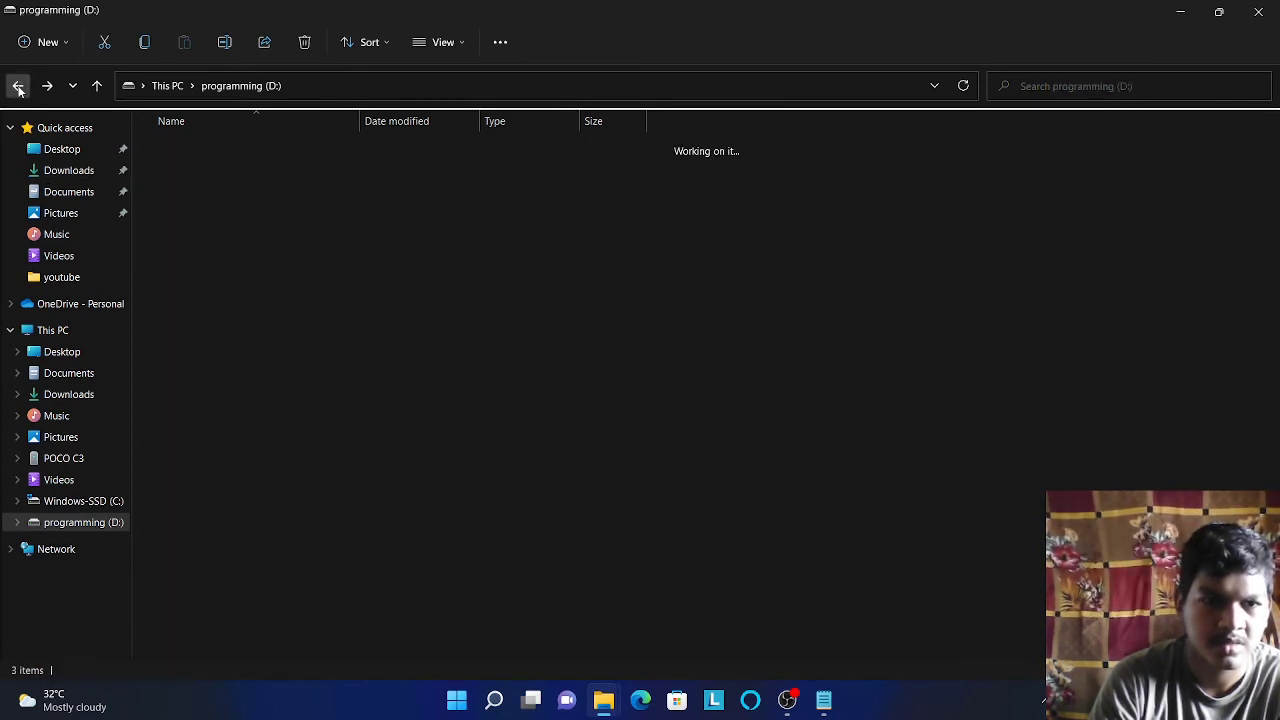
pyautogui.click(17, 86)
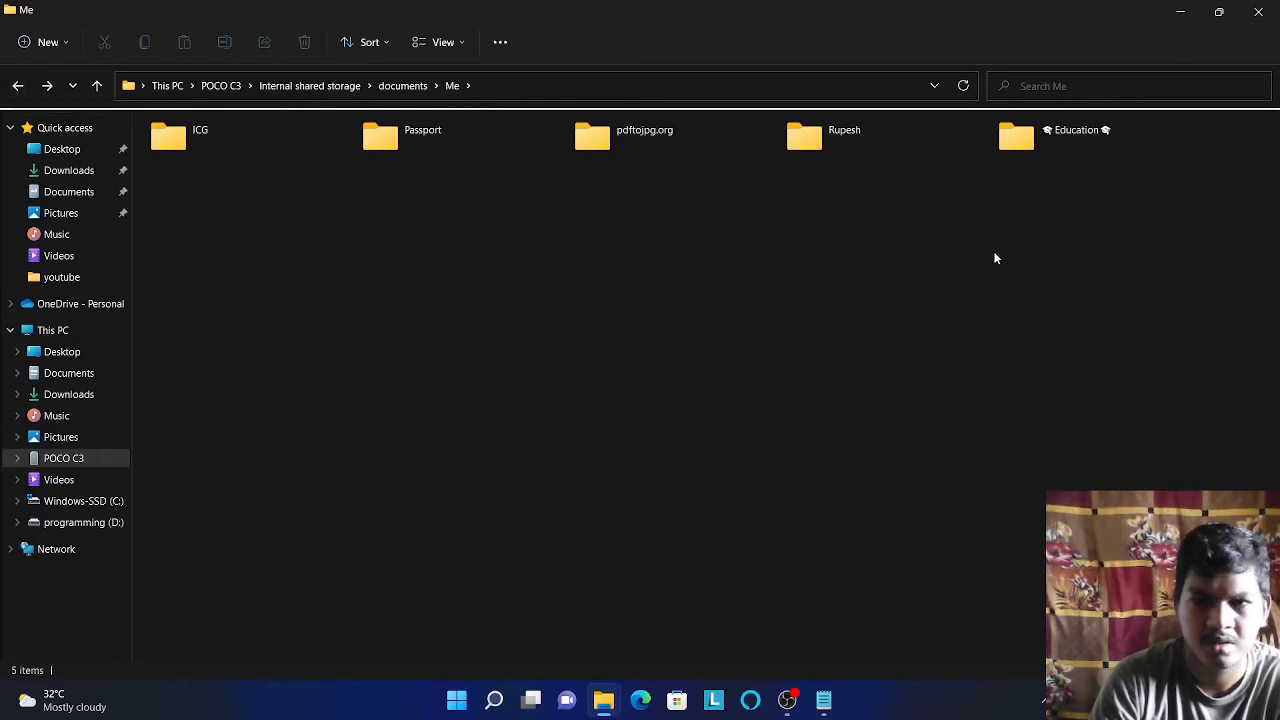
pyautogui.click(1022, 137)
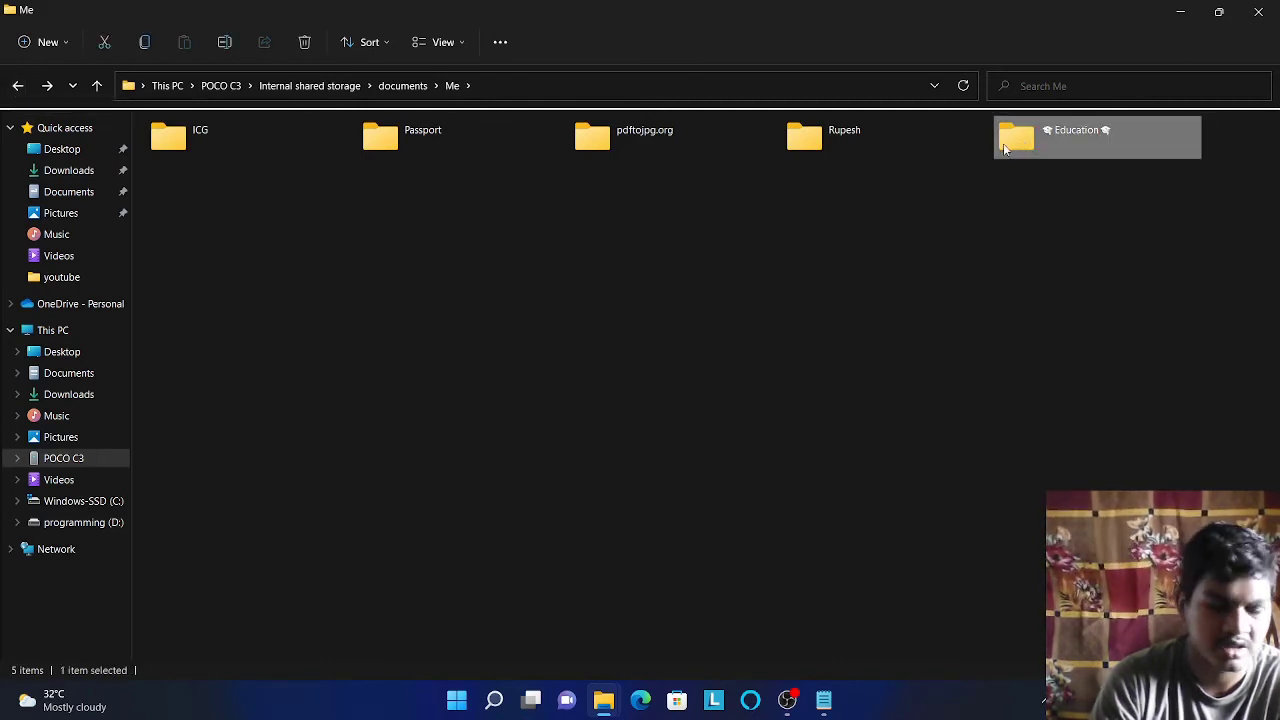
pyautogui.hotkey('ctrl', 'x')
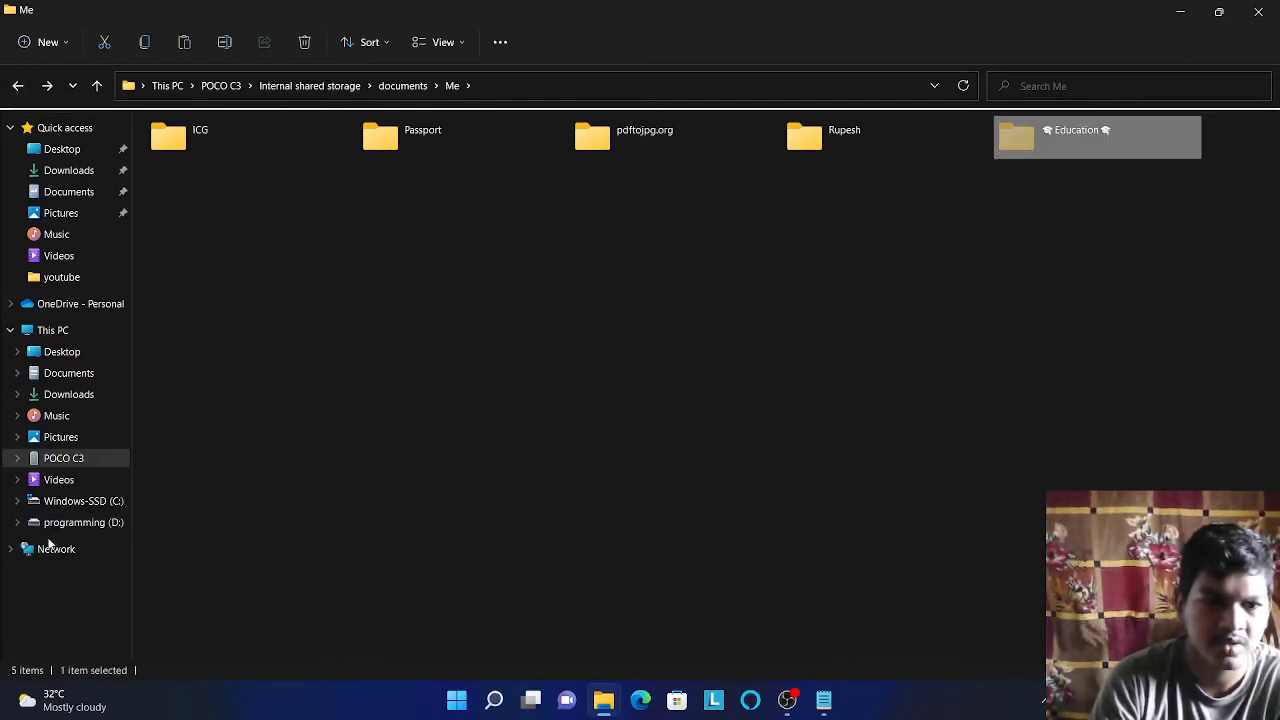
pyautogui.click(14, 523)
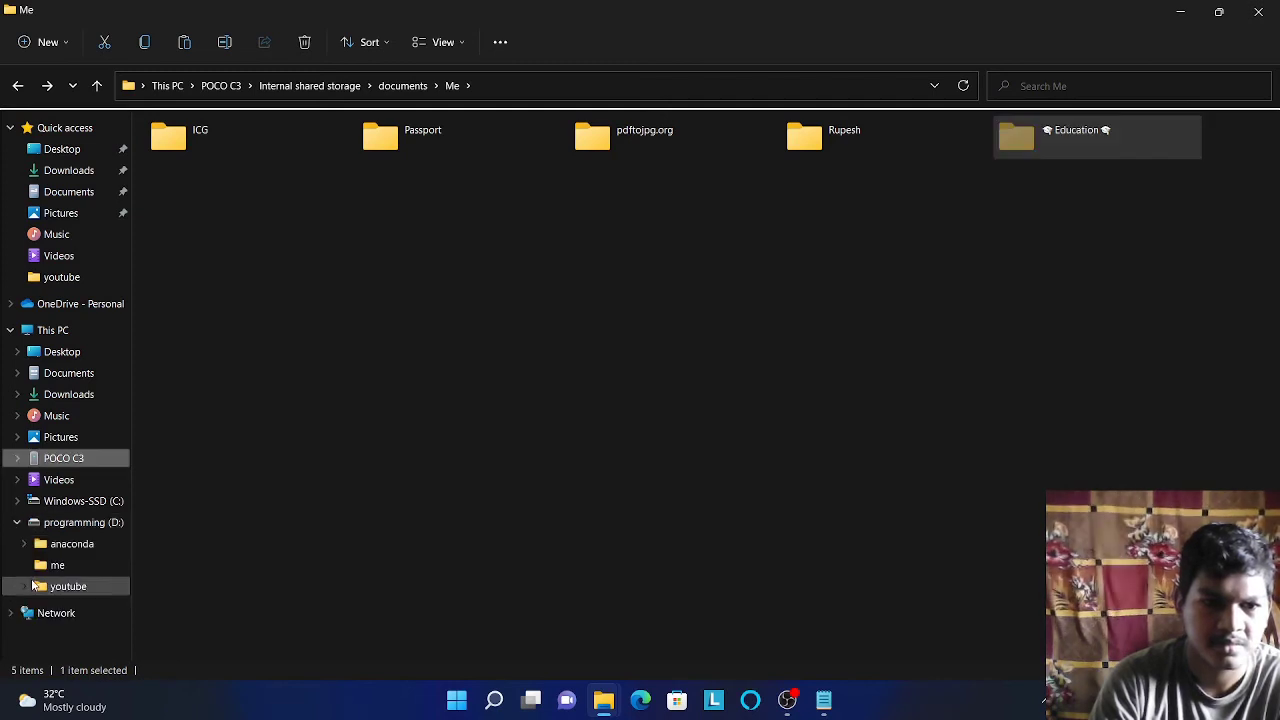
pyautogui.click(52, 565)
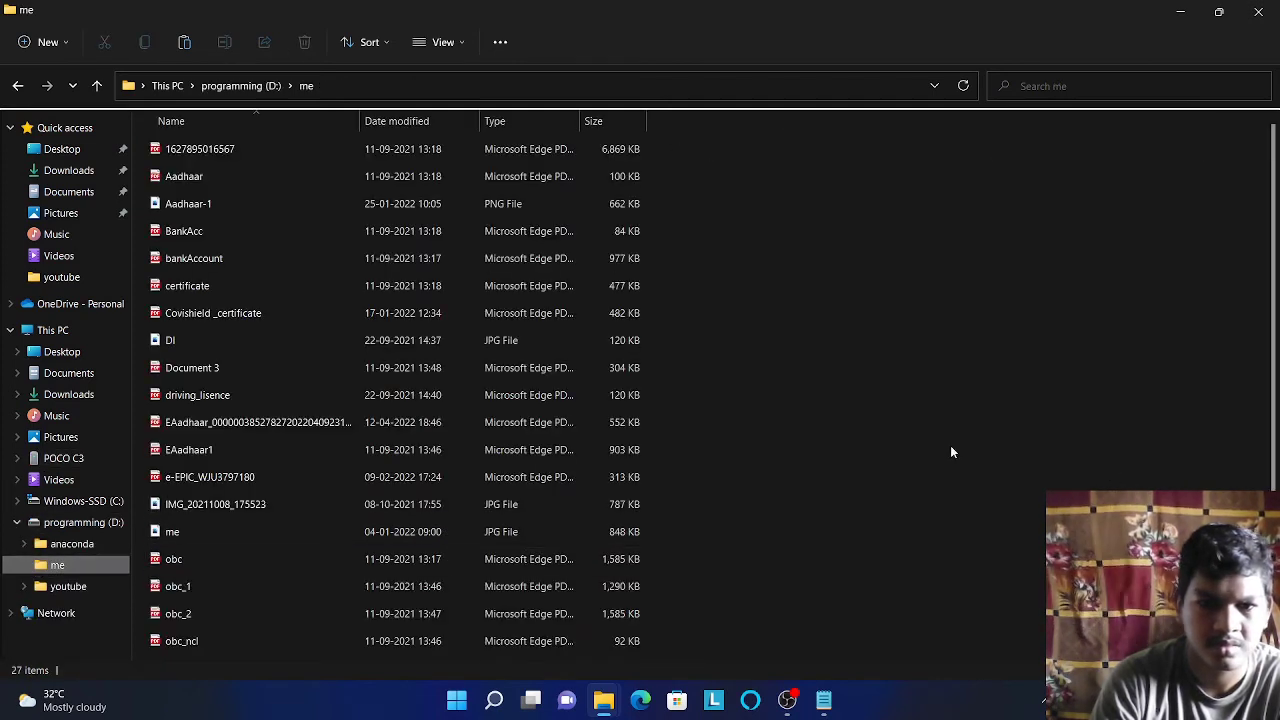
pyautogui.hotkey('ctrl', 'v')
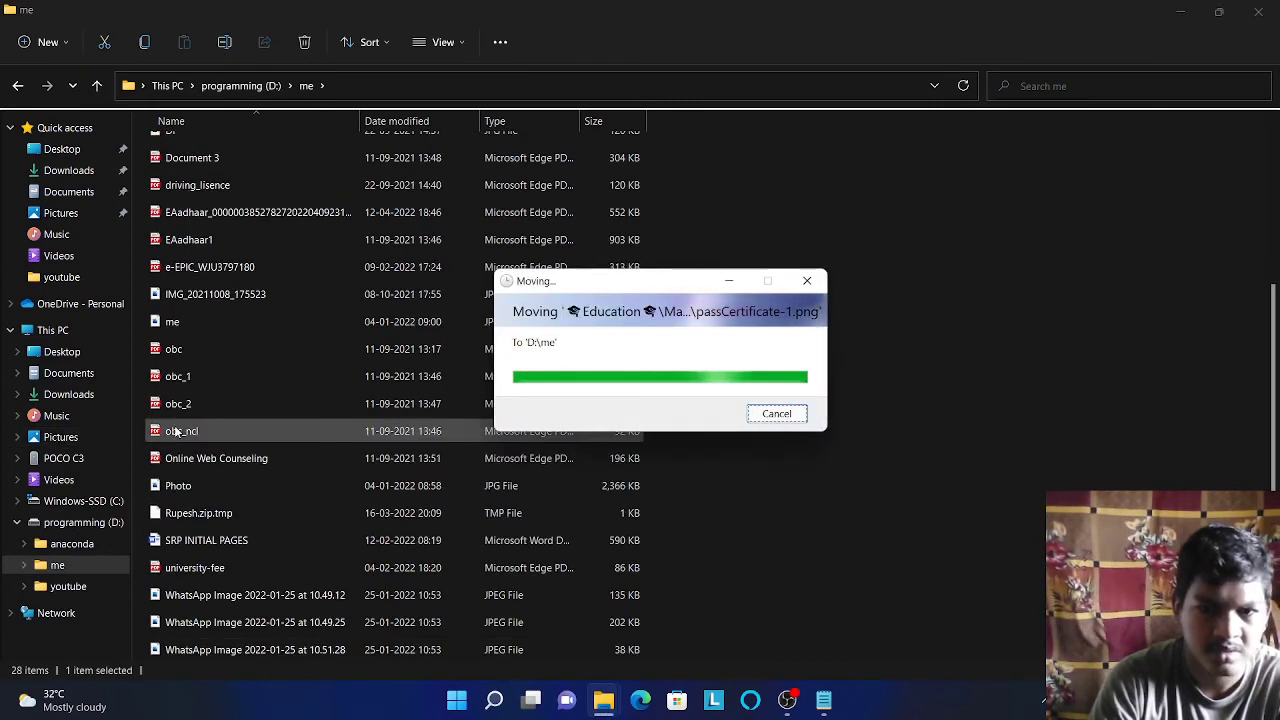
# Move the ICG and Passport folders from the phone's Me folder up into its parent documents folder.
pyautogui.click(17, 85)
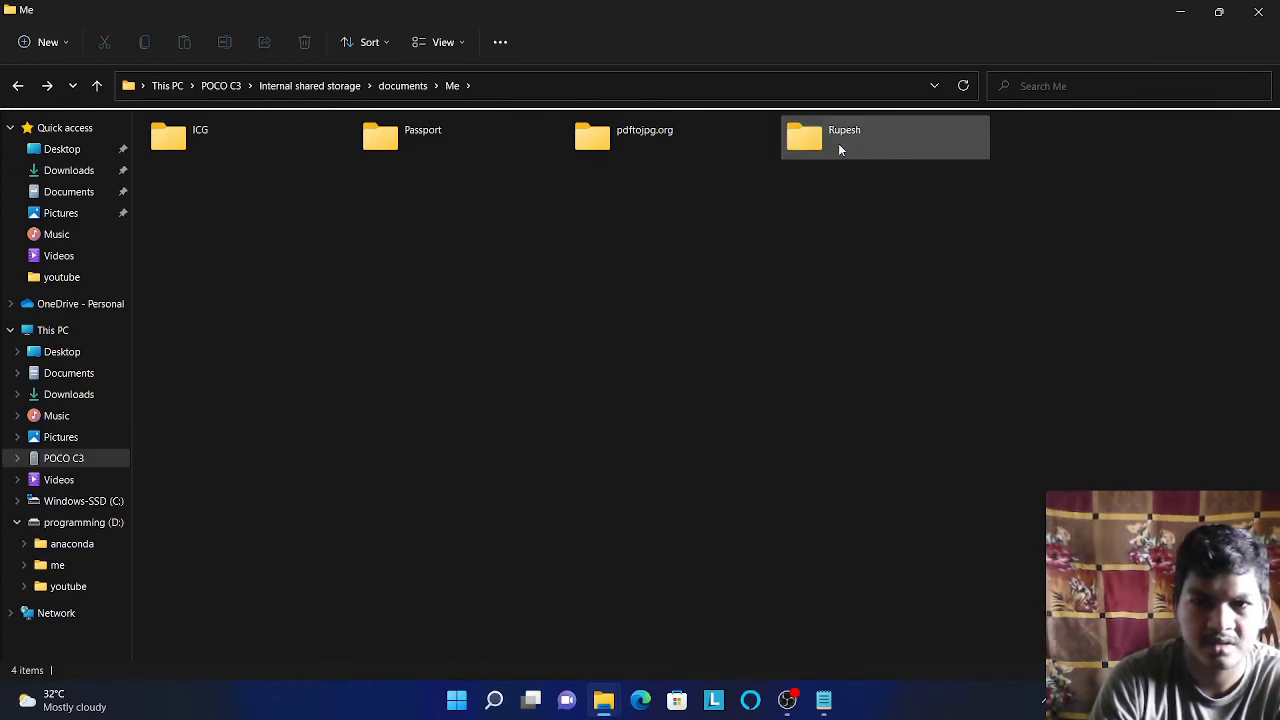
pyautogui.click(182, 132)
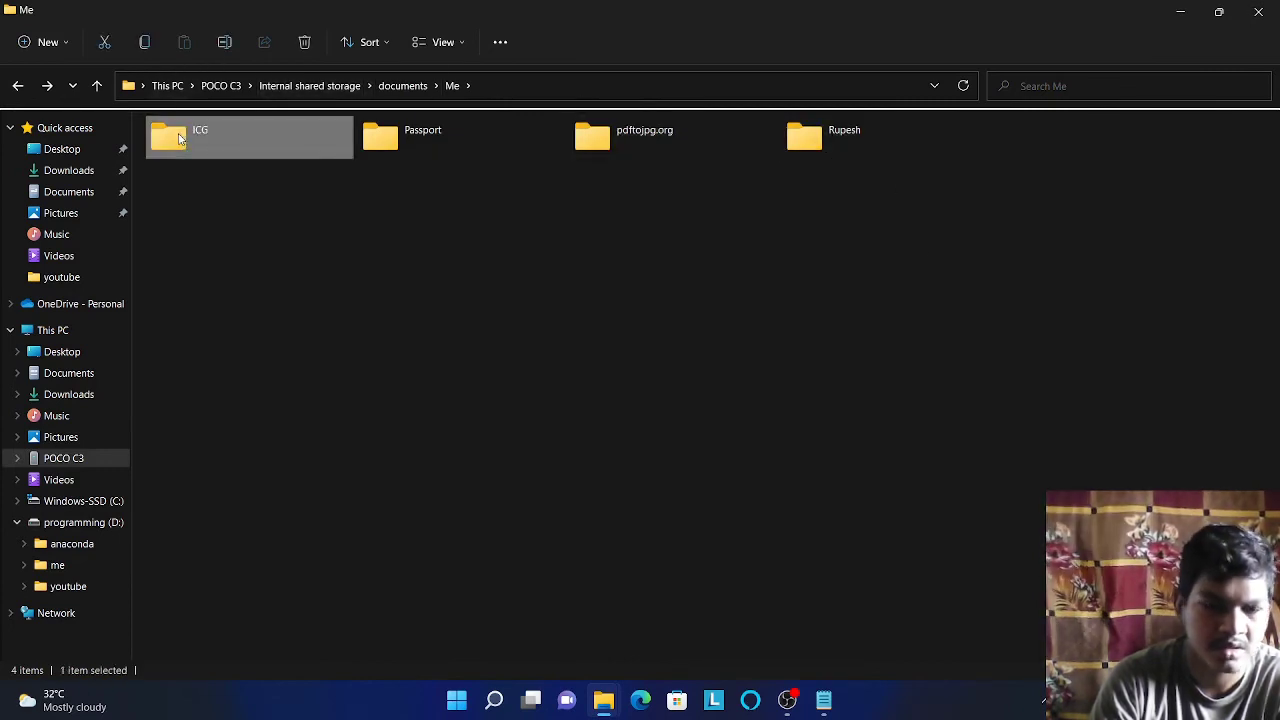
pyautogui.keyDown('ctrl'); pyautogui.click(378, 145); pyautogui.keyUp('ctrl')
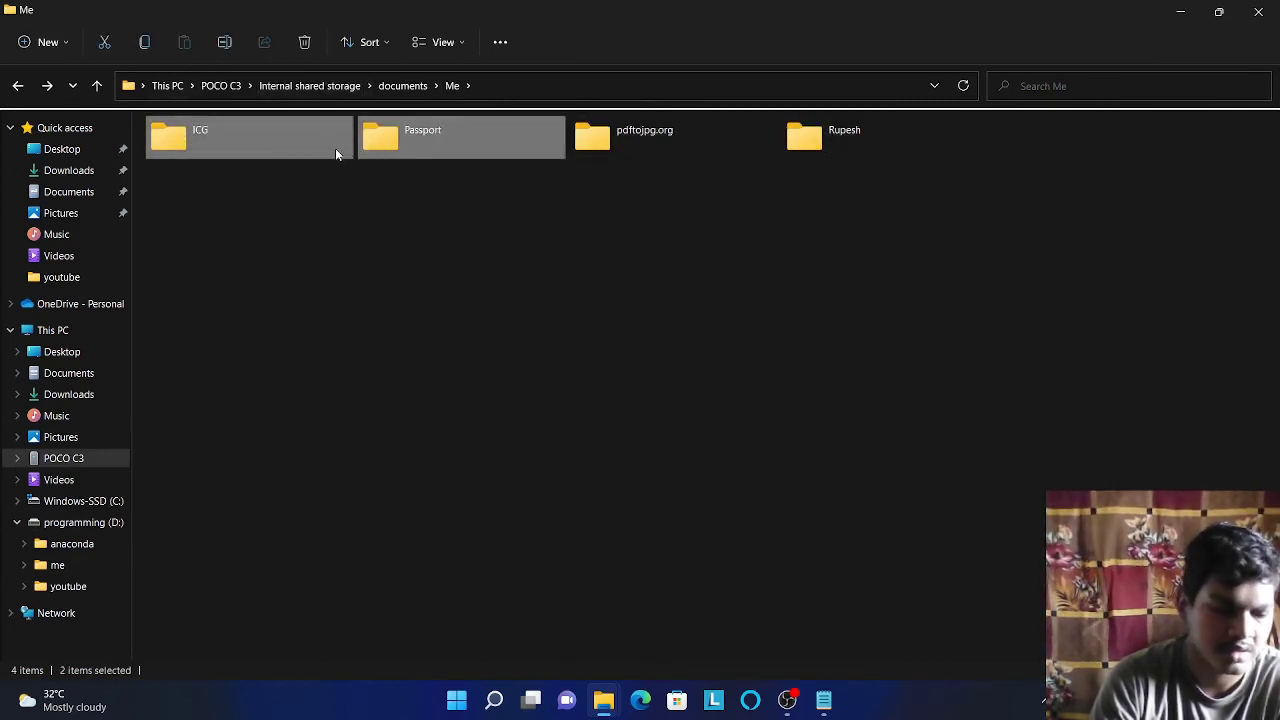
pyautogui.click(14, 85)
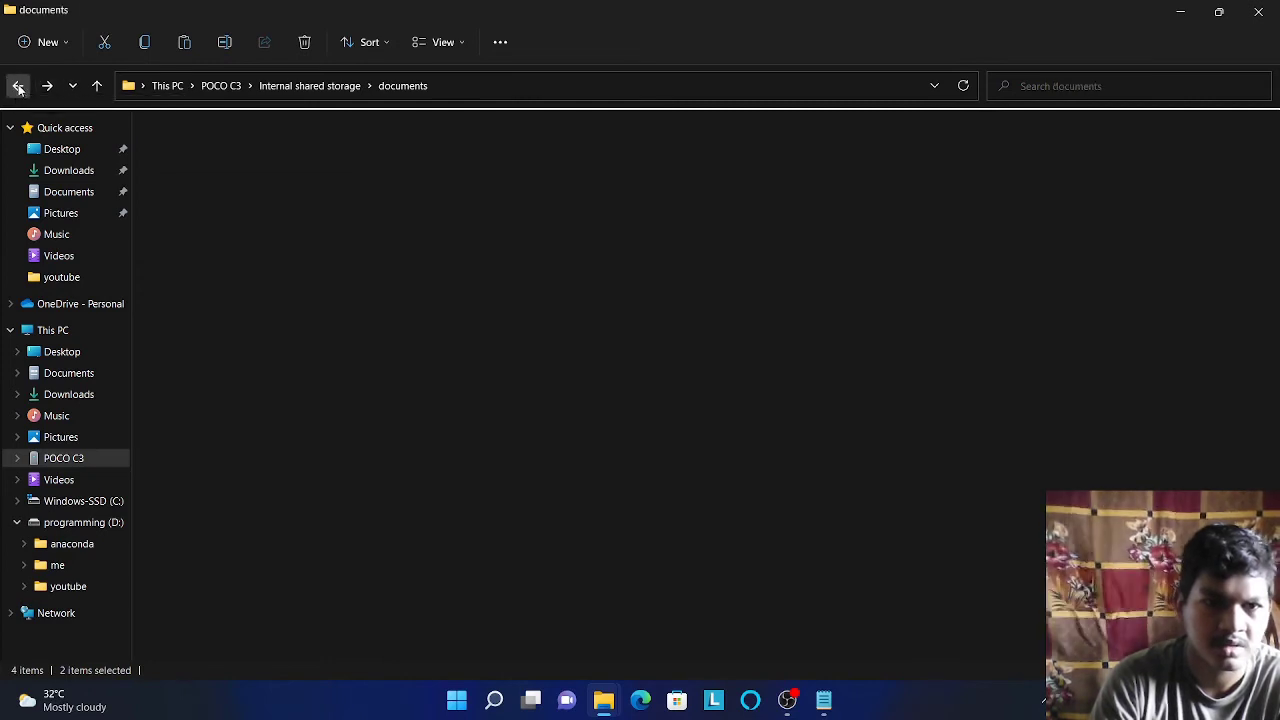
pyautogui.click(332, 430)
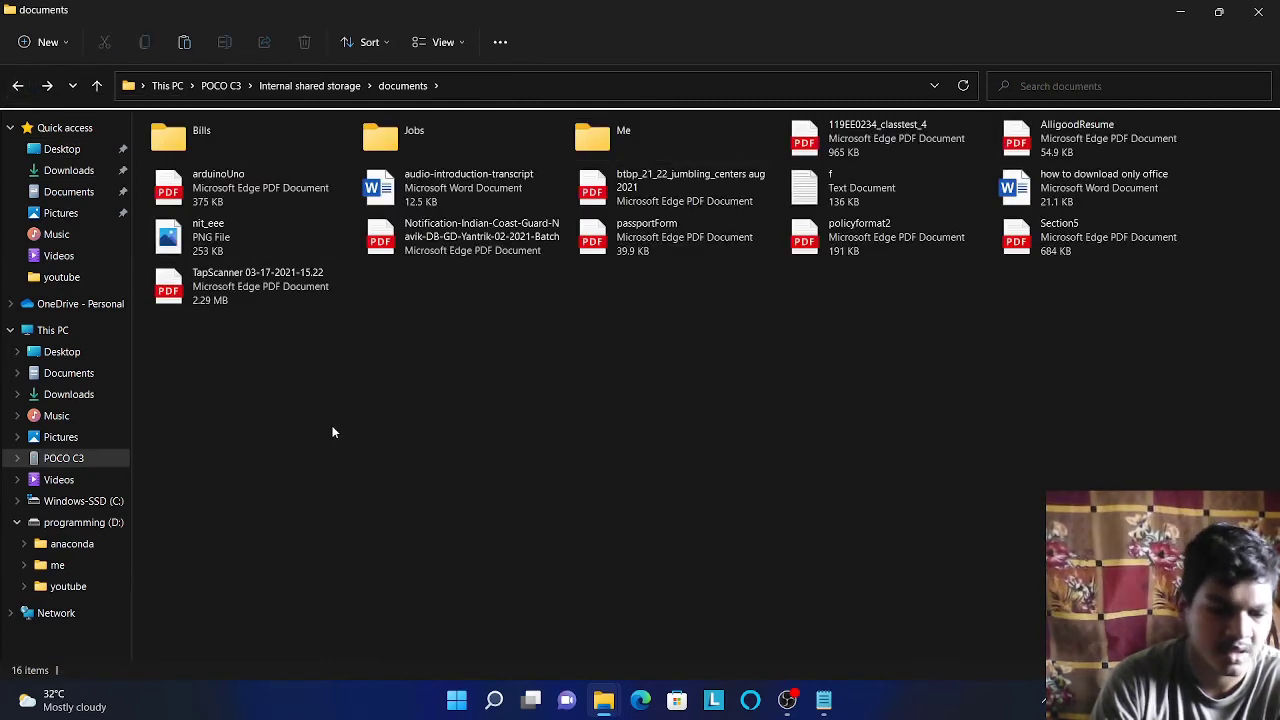
pyautogui.hotkey('ctrl', 'v')
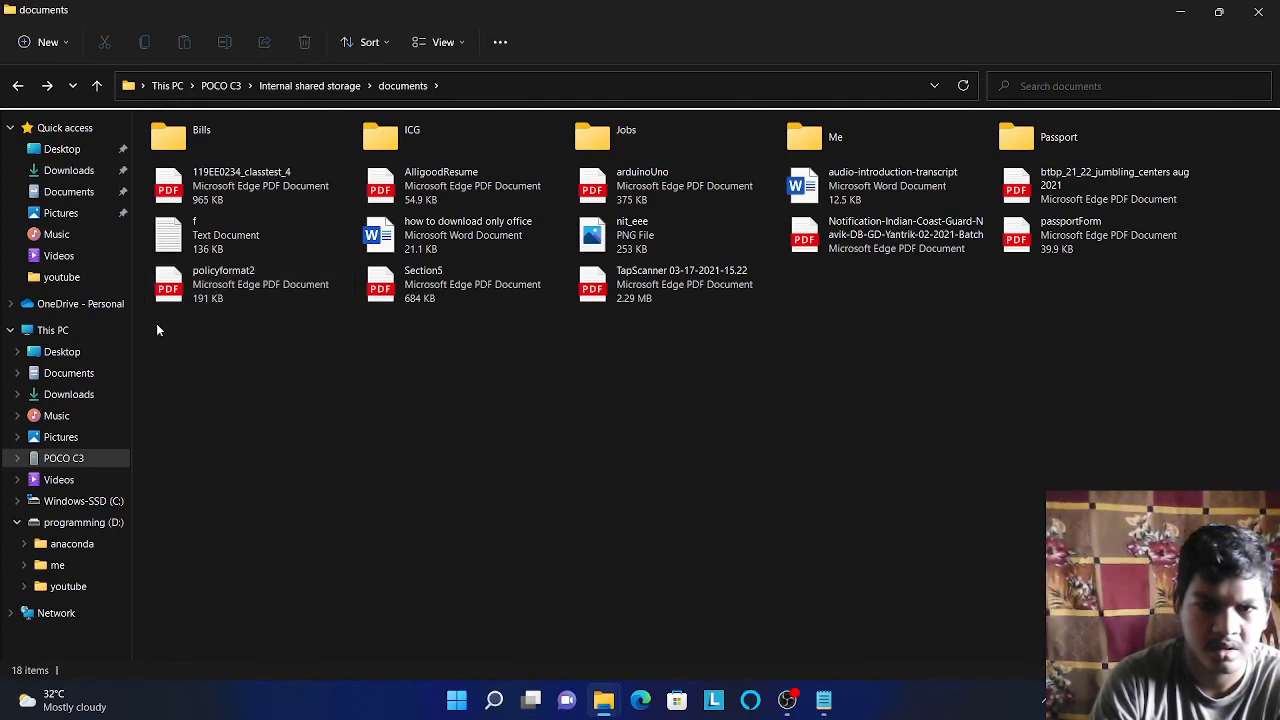
# Check the me folder on programming (D:) and open the owner-named folder under documents > Me on the phone.
pyautogui.click(57, 565)
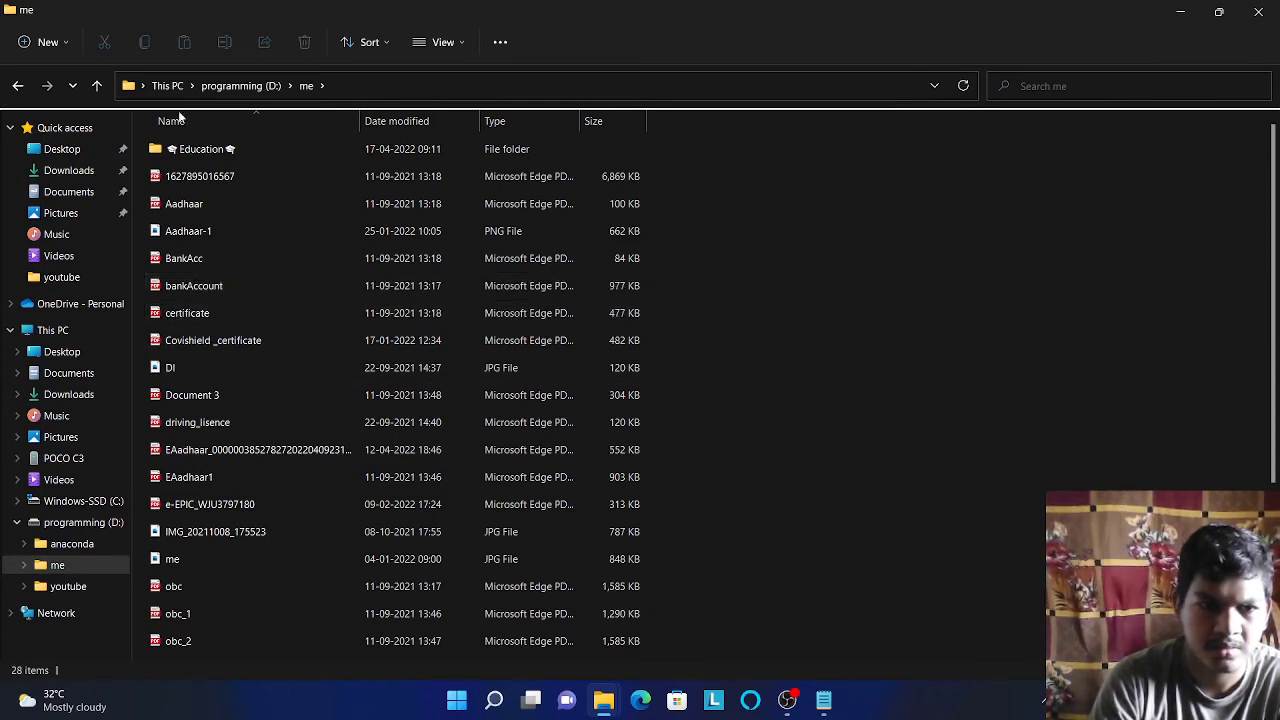
pyautogui.click(17, 86)
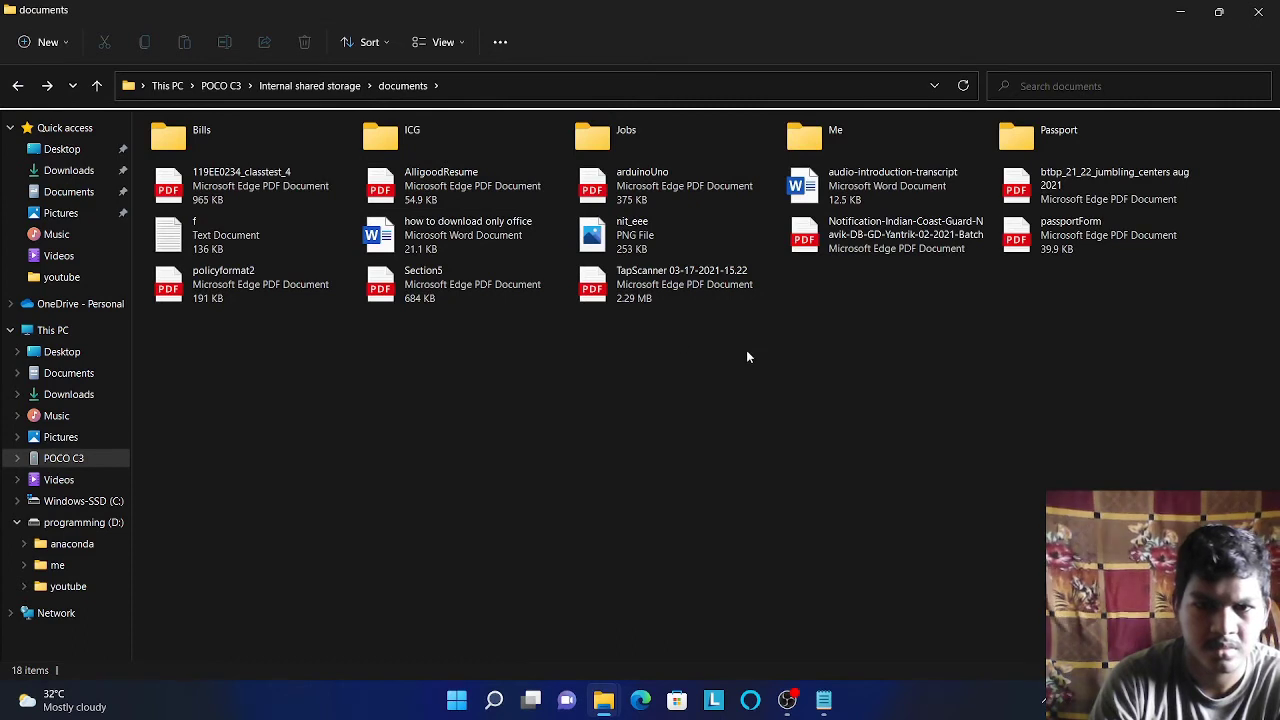
pyautogui.moveTo(850, 370); pyautogui.dragTo(196, 142)
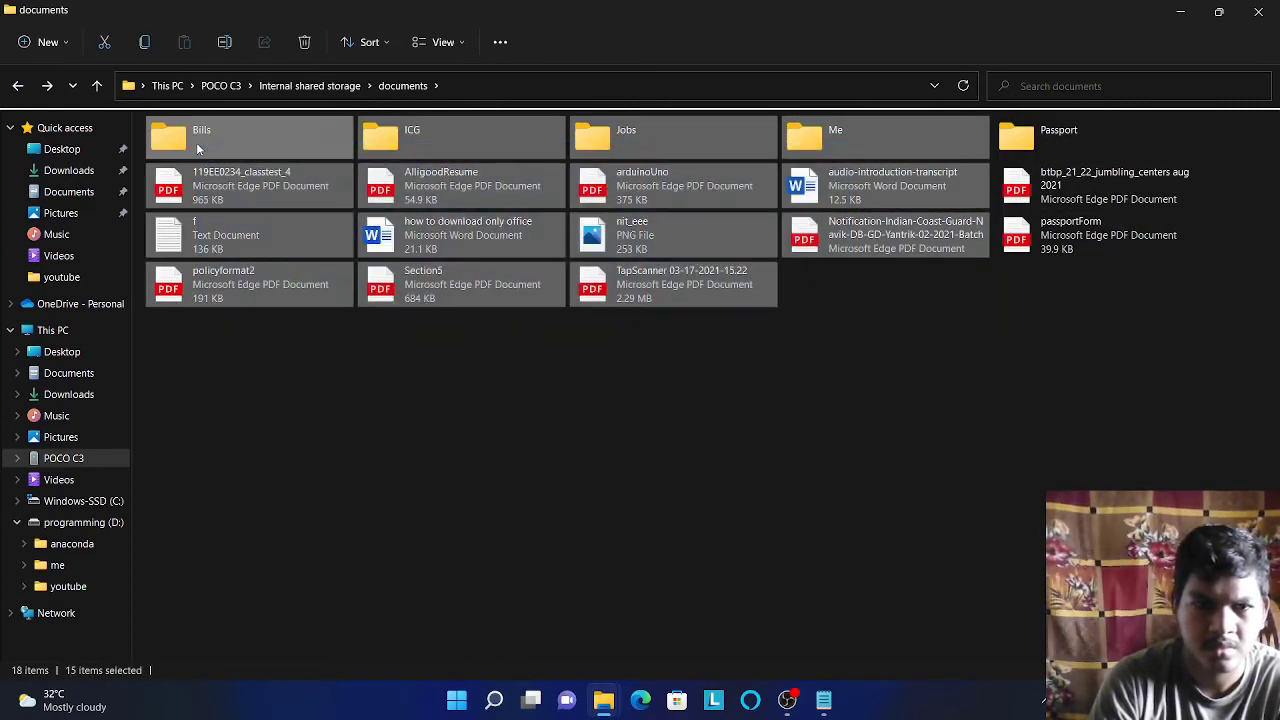
pyautogui.click(294, 85)
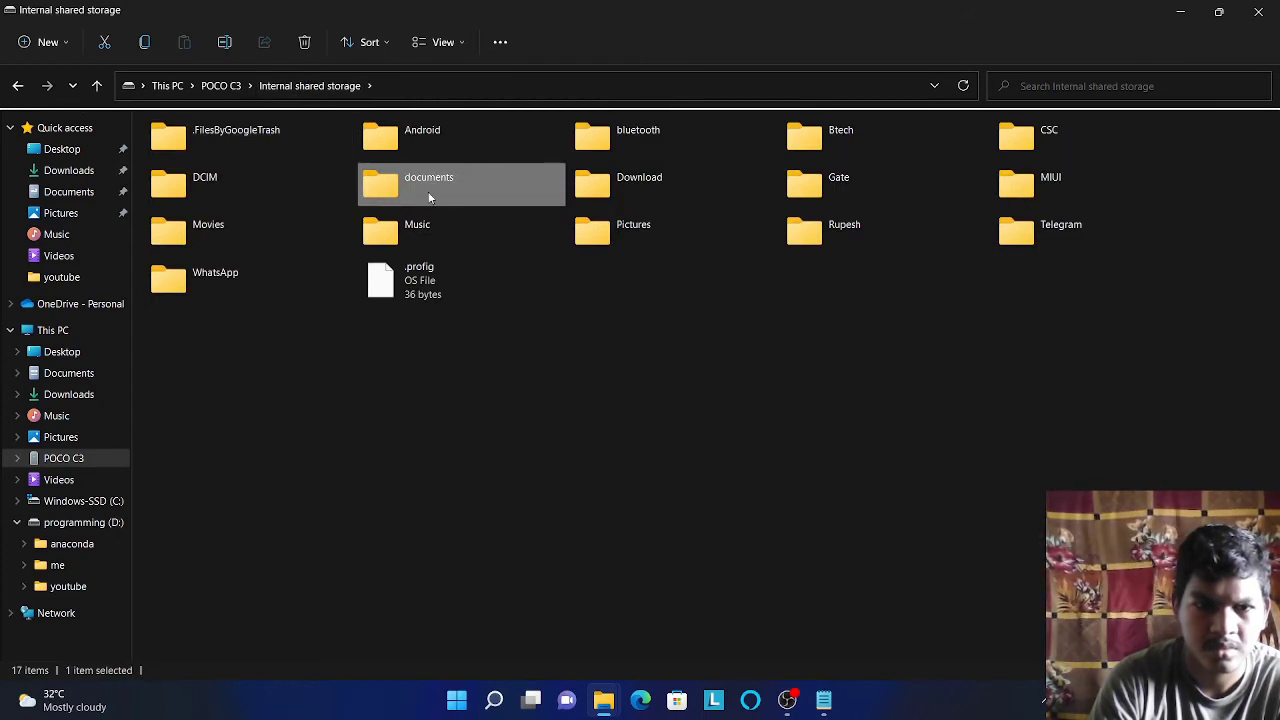
pyautogui.doubleClick(429, 197)
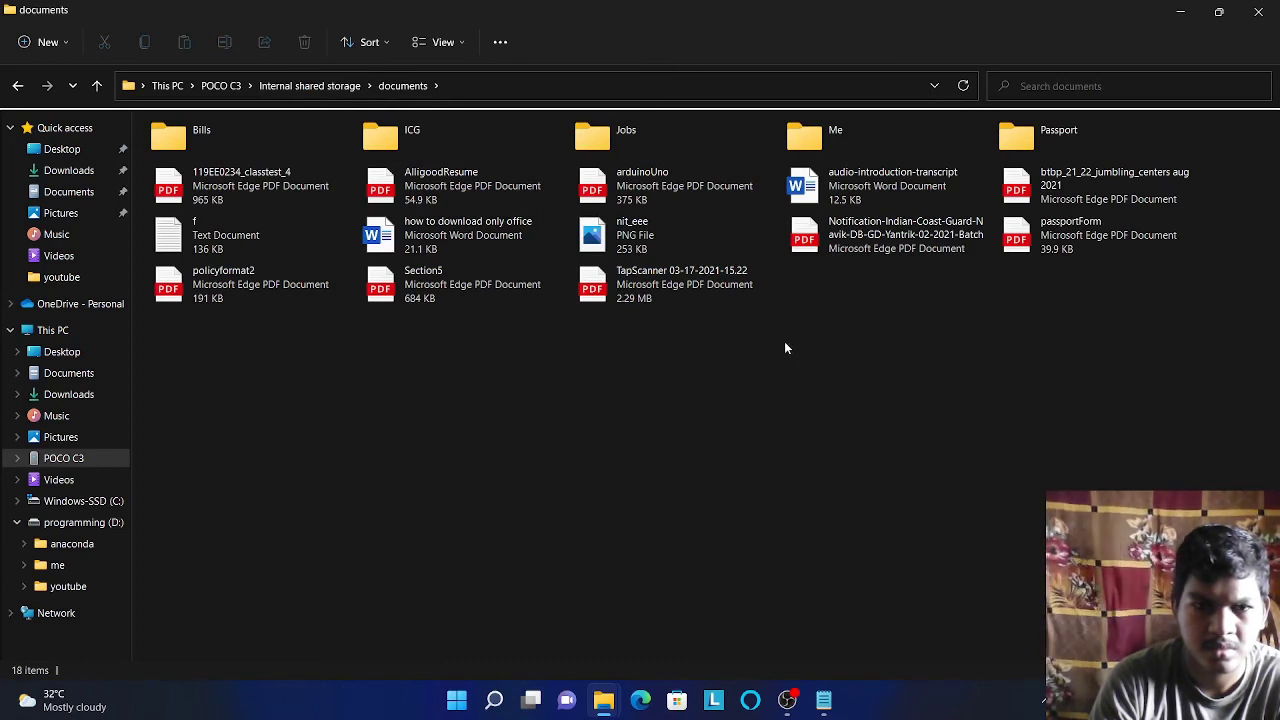
pyautogui.doubleClick(850, 145)
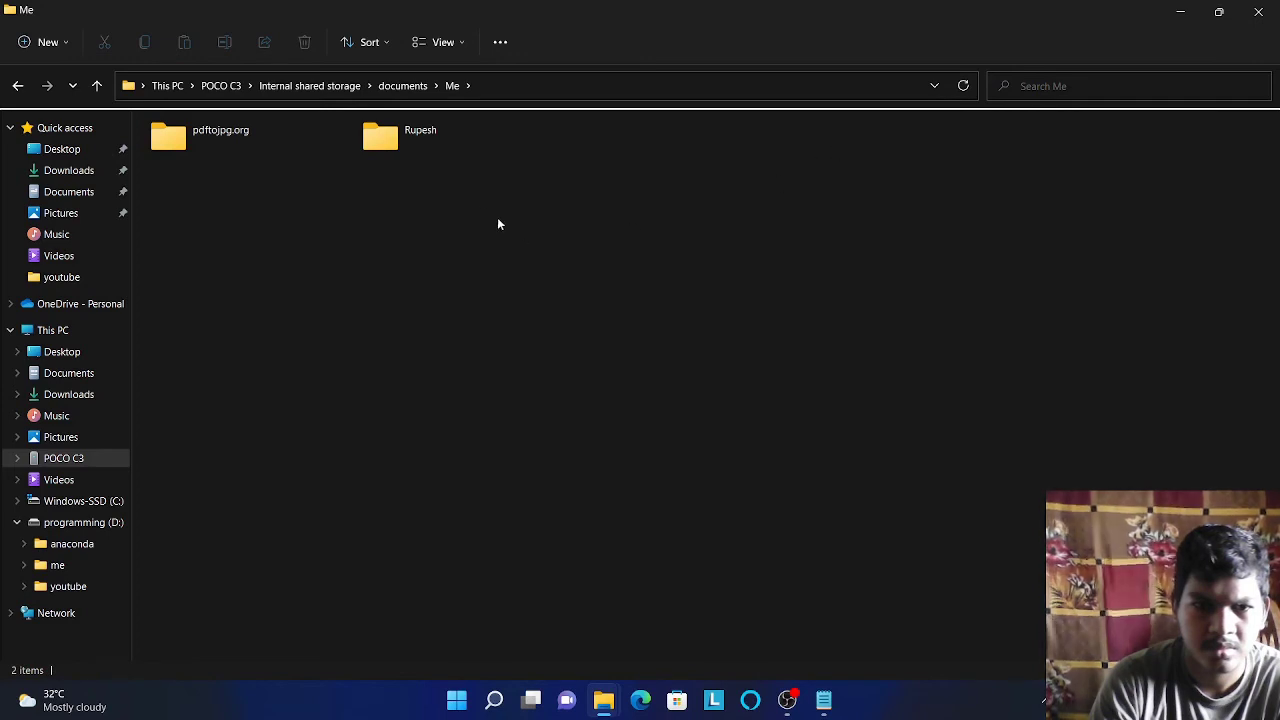
pyautogui.doubleClick(421, 140)
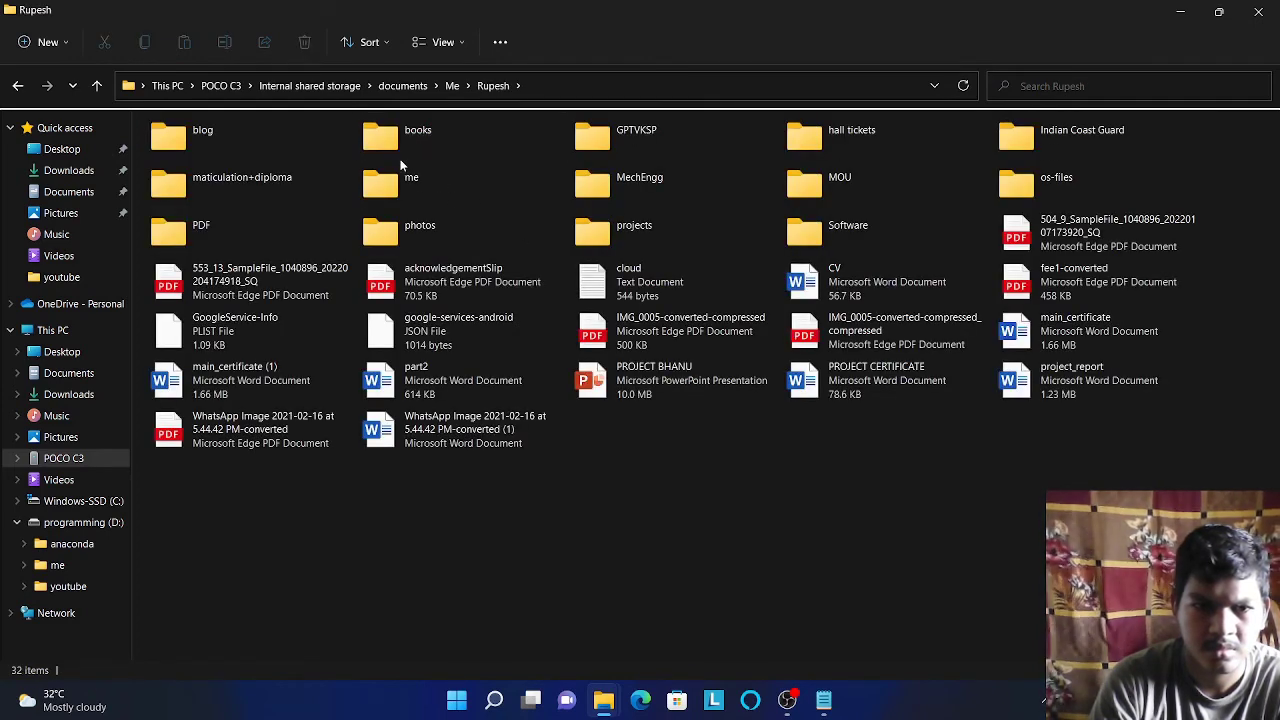
# Go back to the phone's internal shared storage and reopen the owner-named folder under documents > Me.
pyautogui.click(402, 85)
pyautogui.click(301, 86)
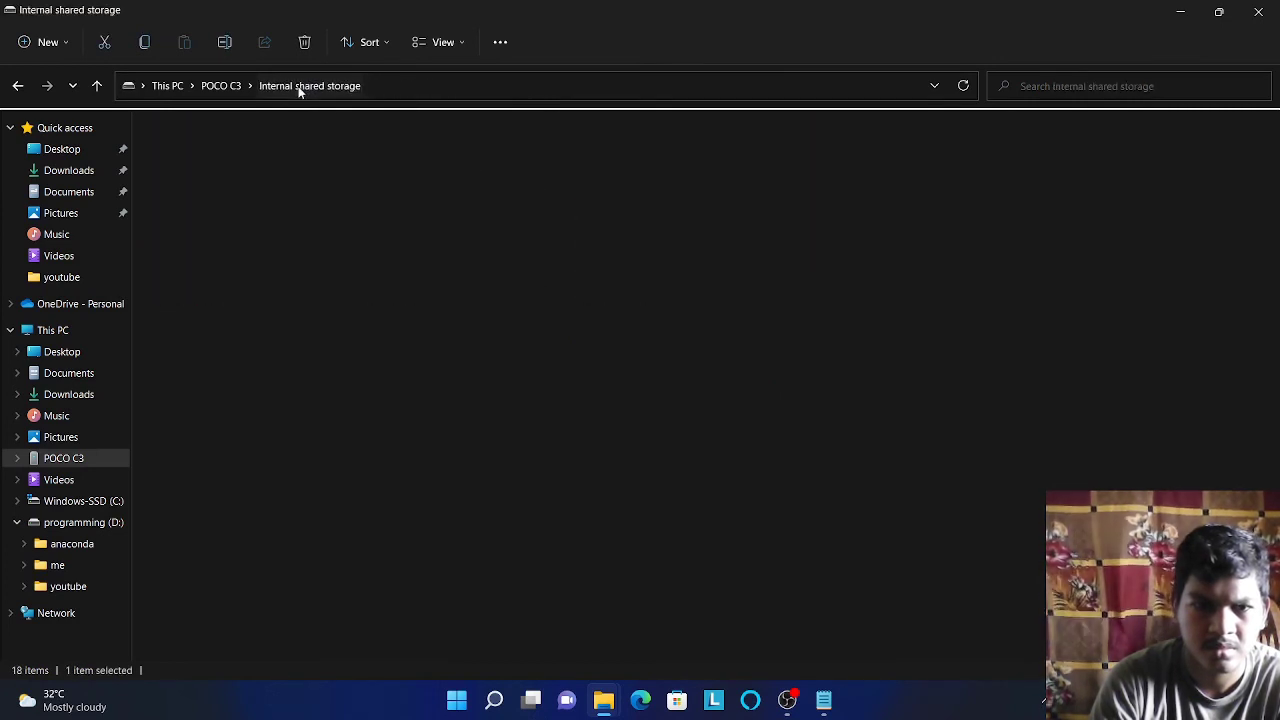
pyautogui.doubleClick(388, 190)
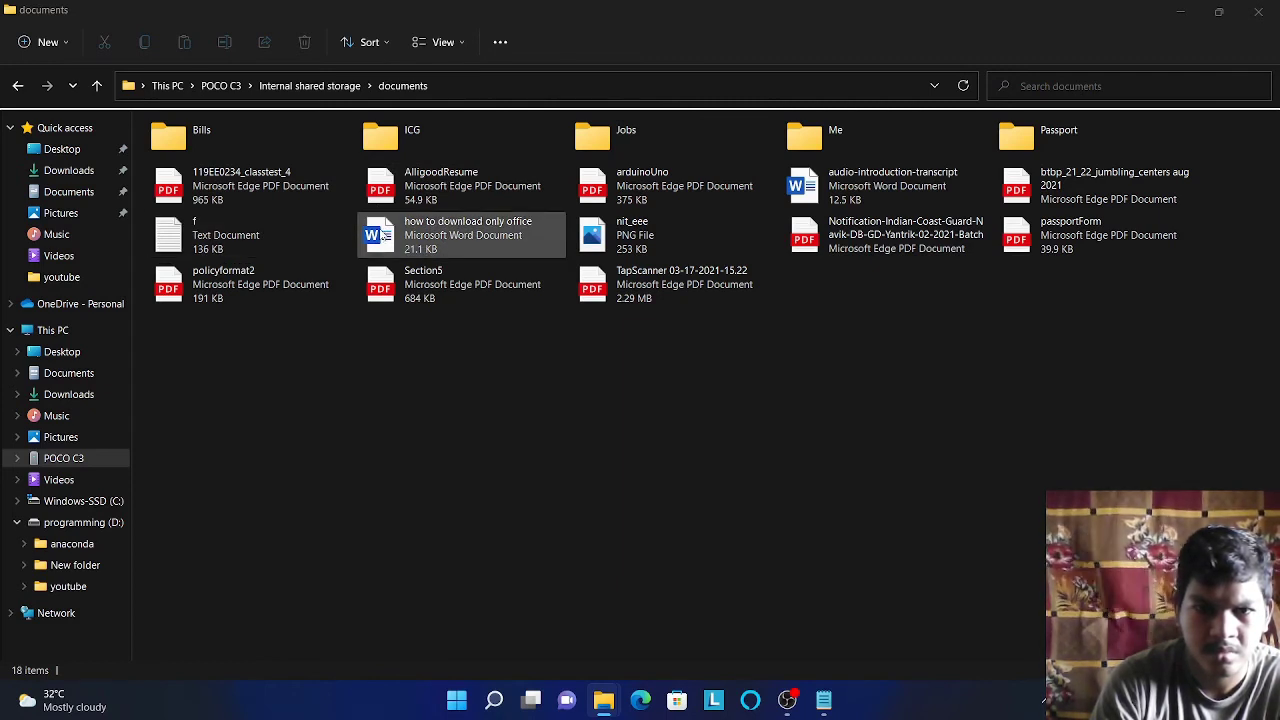
pyautogui.doubleClick(818, 150)
pyautogui.doubleClick(412, 130)
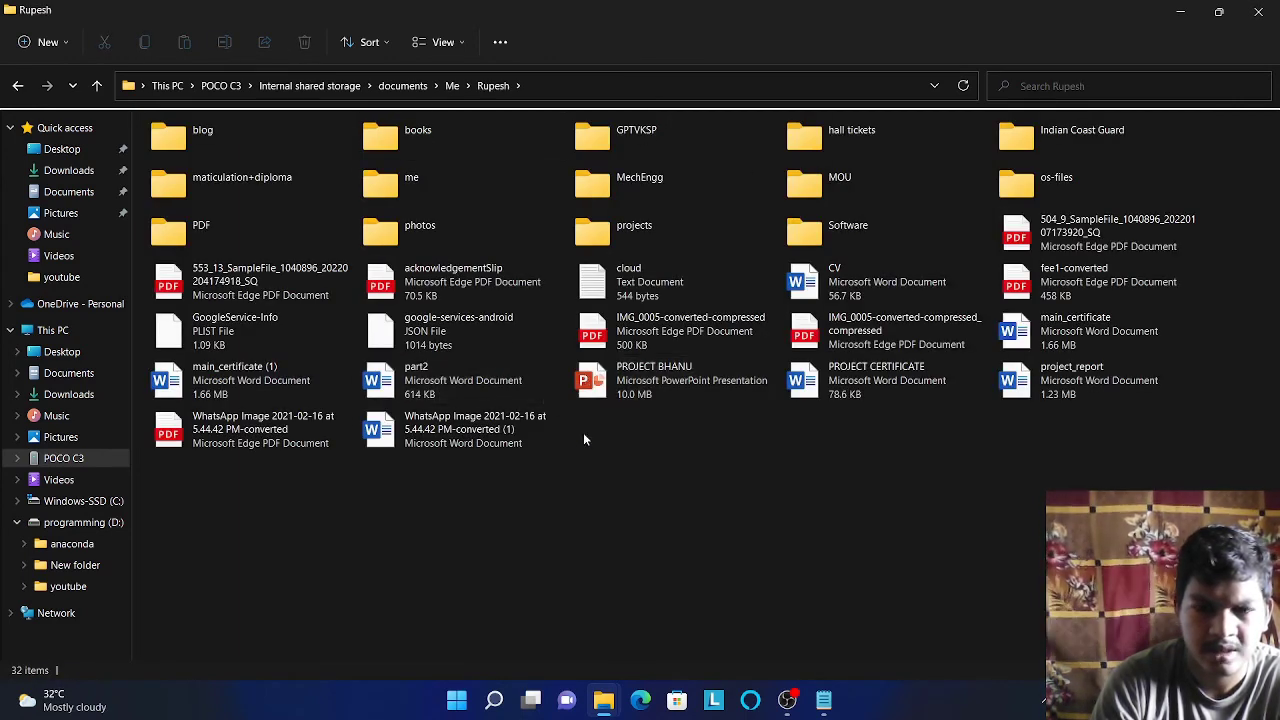
# Move the block of eleven loose files in the first three columns of the phone's owner-named folder into New folder on programming (D:).
pyautogui.moveTo(624, 497); pyautogui.dragTo(143, 262)
pyautogui.hotkey('ctrl', 'x')
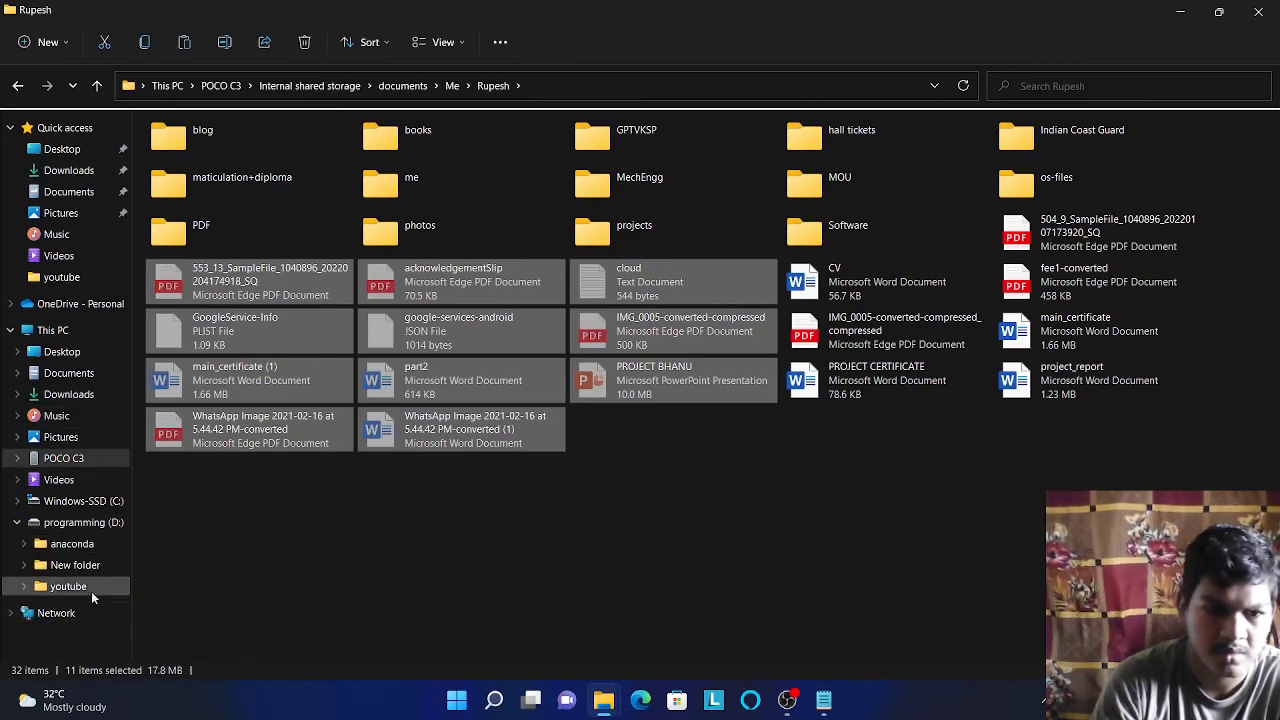
pyautogui.click(22, 567)
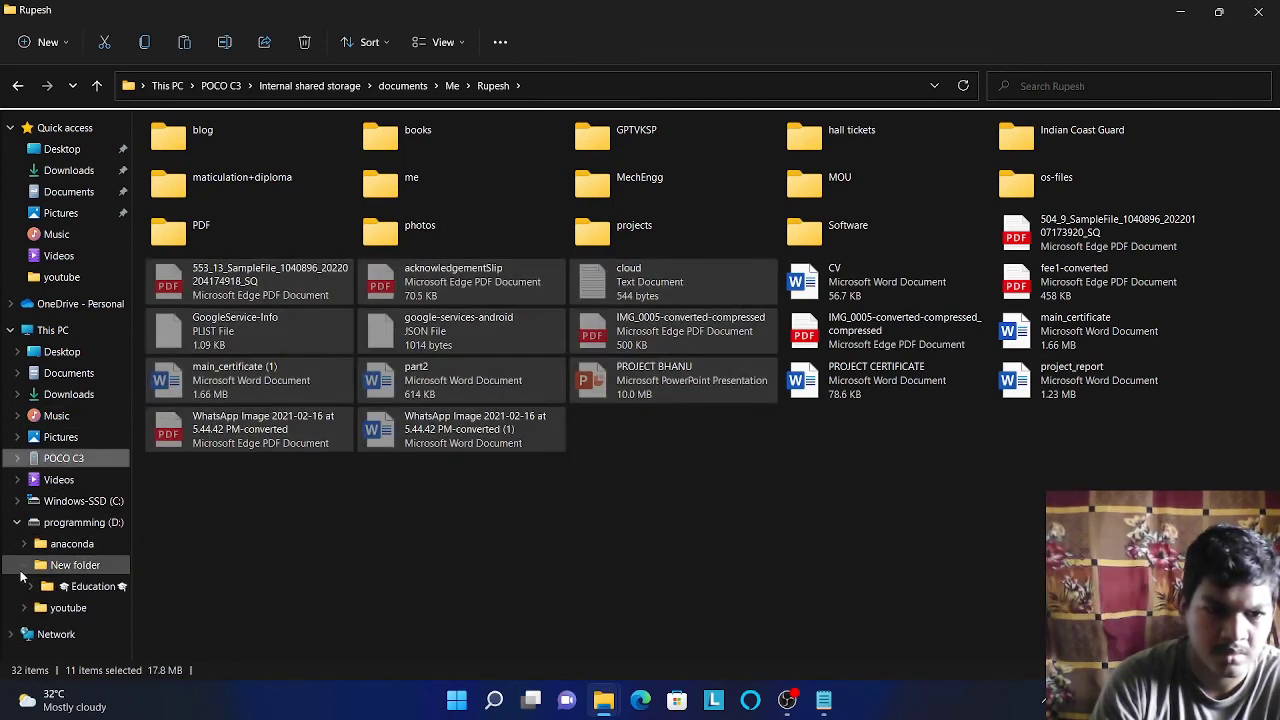
pyautogui.click(42, 572)
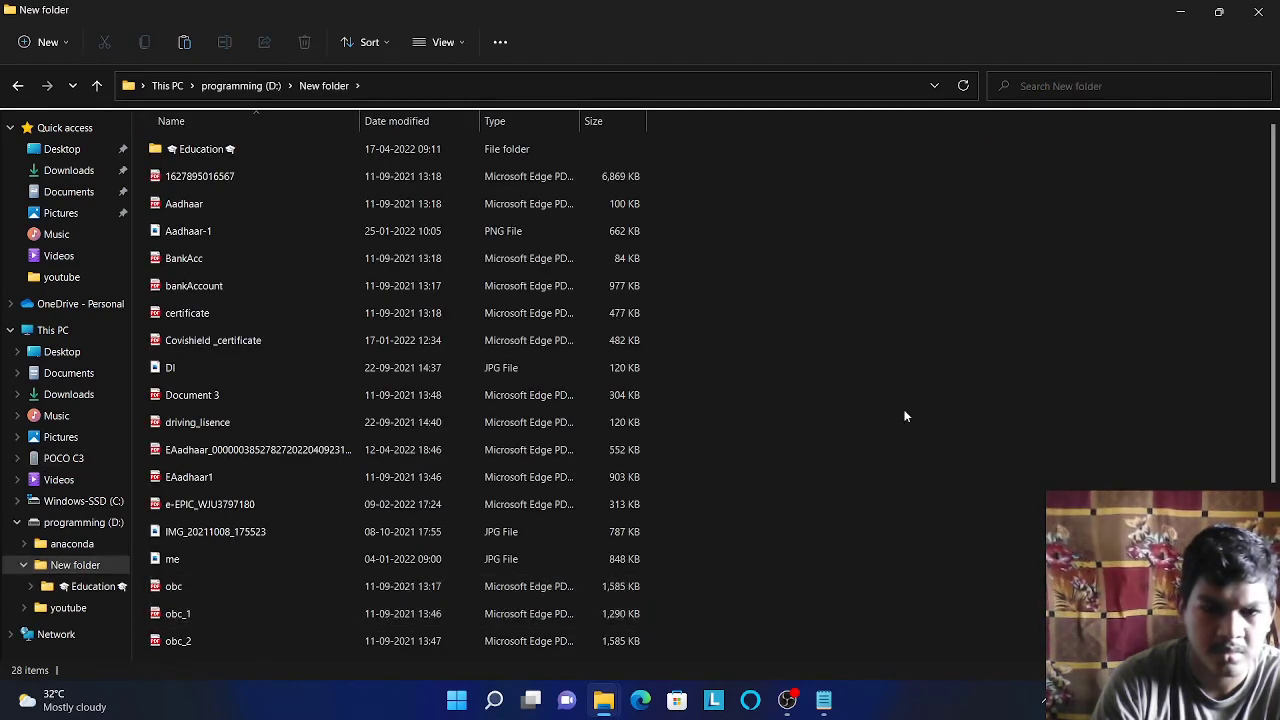
pyautogui.hotkey('ctrl', 'v')
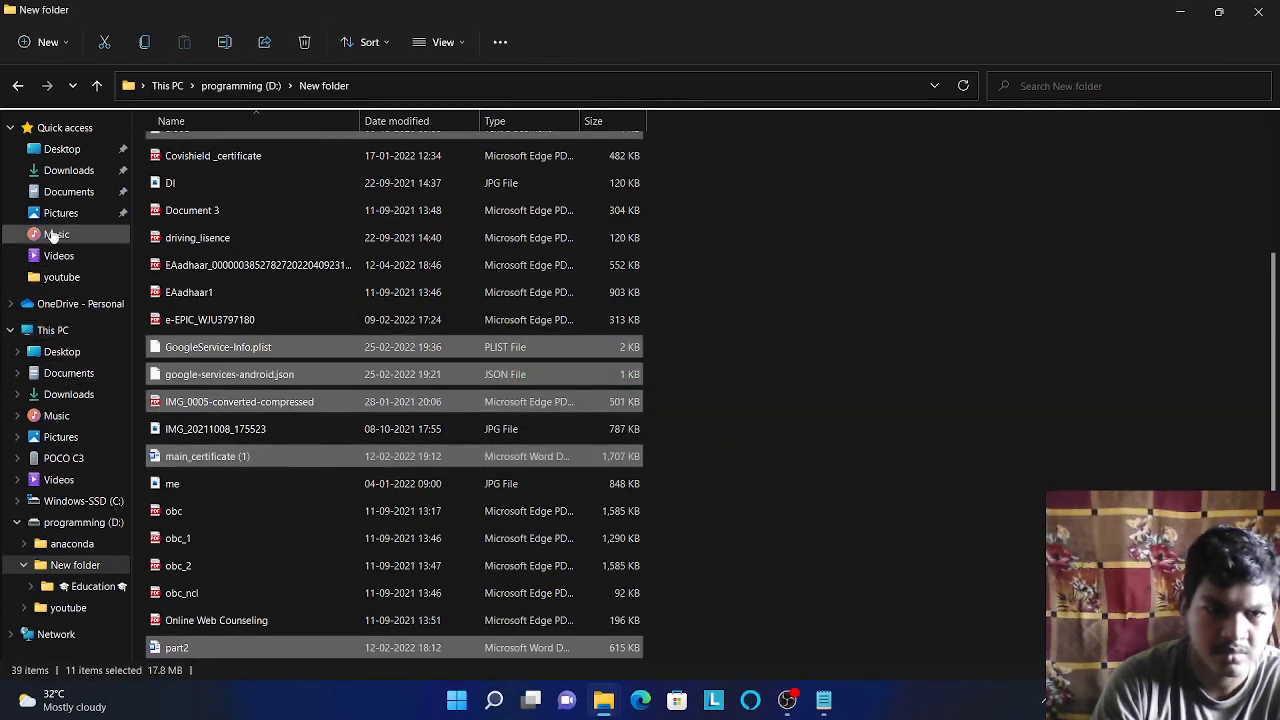
# Move the PDF, photos, projects and Software folders and the remaining loose files from the phone's owner-named folder into New folder on programming (D:).
pyautogui.click(15, 88)
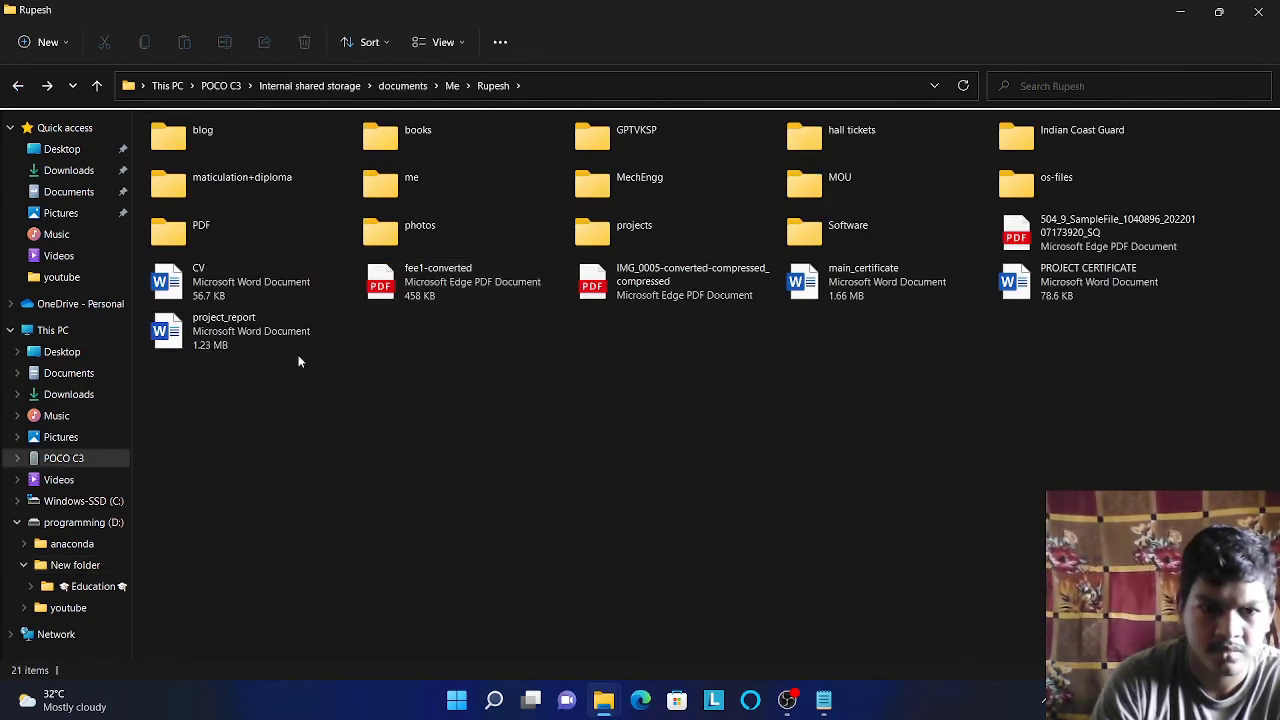
pyautogui.moveTo(298, 358); pyautogui.dragTo(1082, 242)
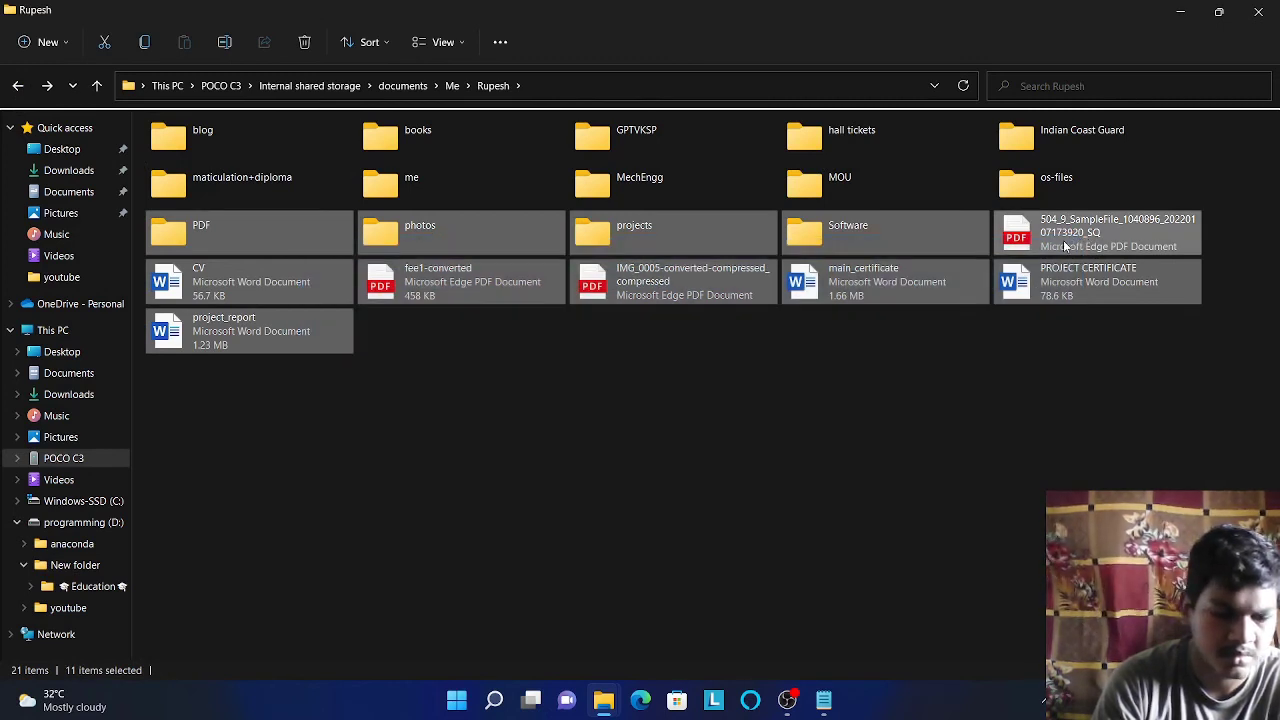
pyautogui.click(18, 86)
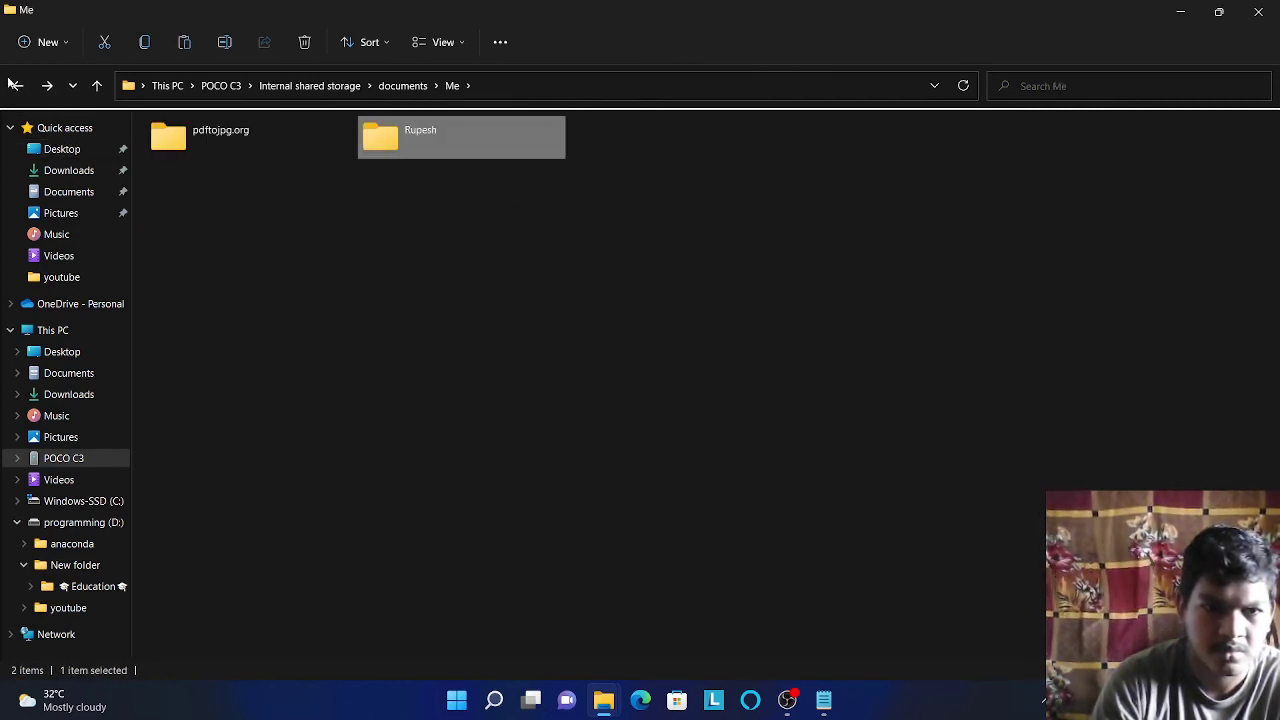
pyautogui.click(18, 88)
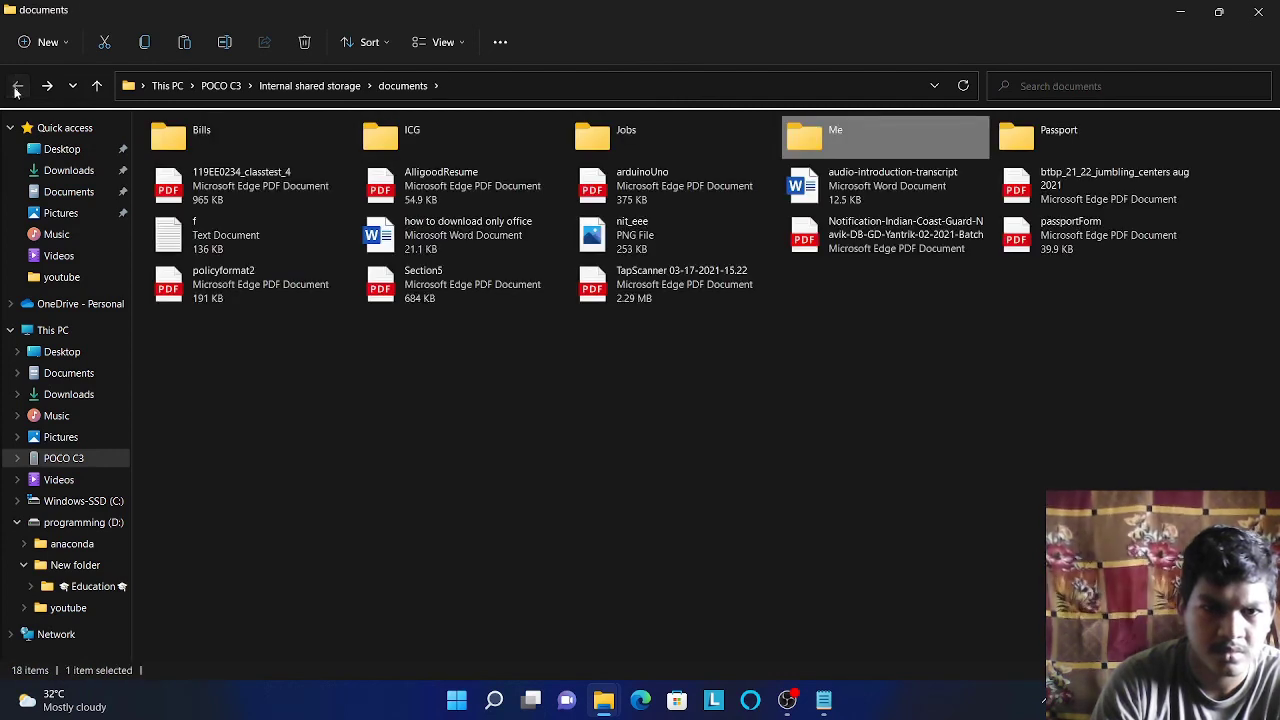
pyautogui.click(17, 88)
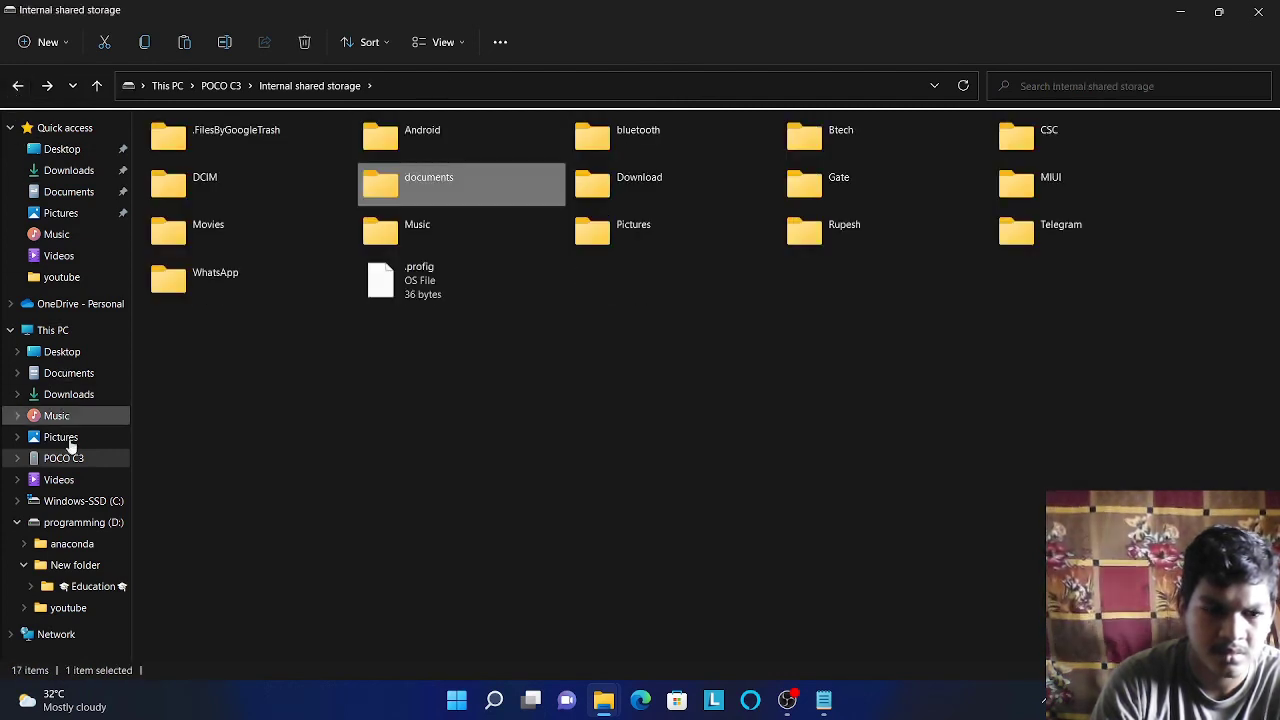
pyautogui.click(61, 588)
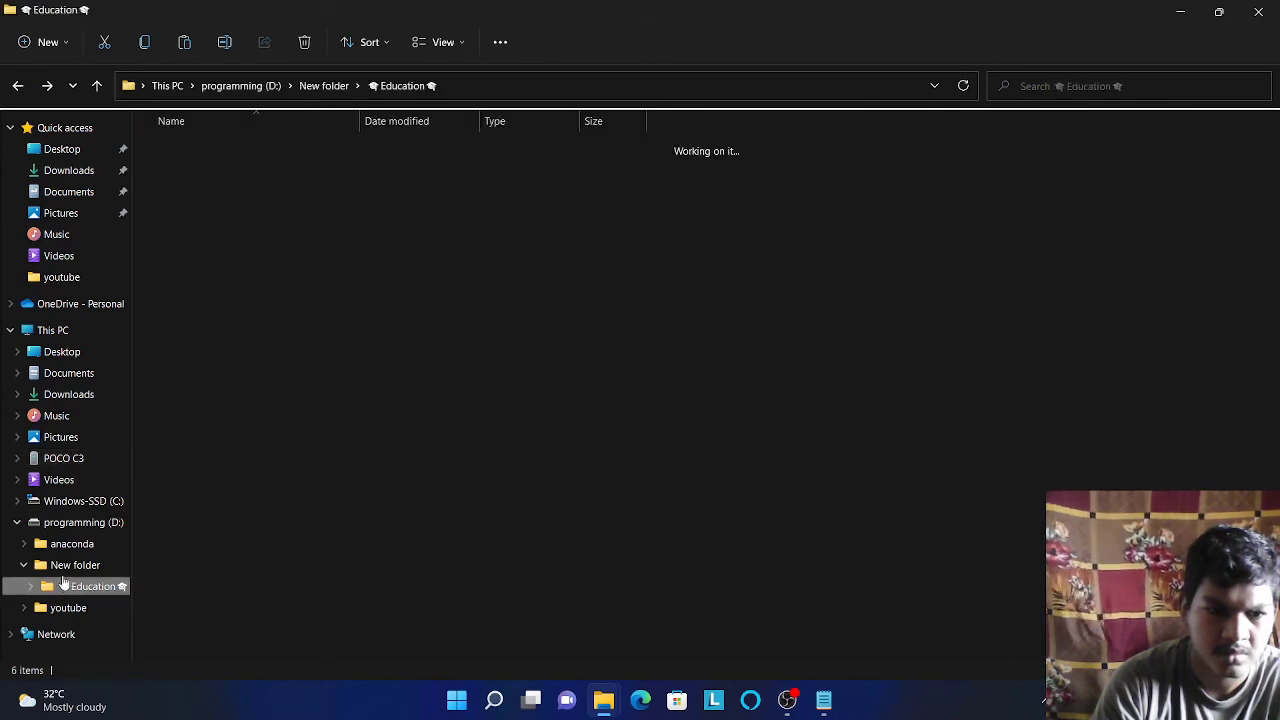
pyautogui.hotkey('alt', 'Up')
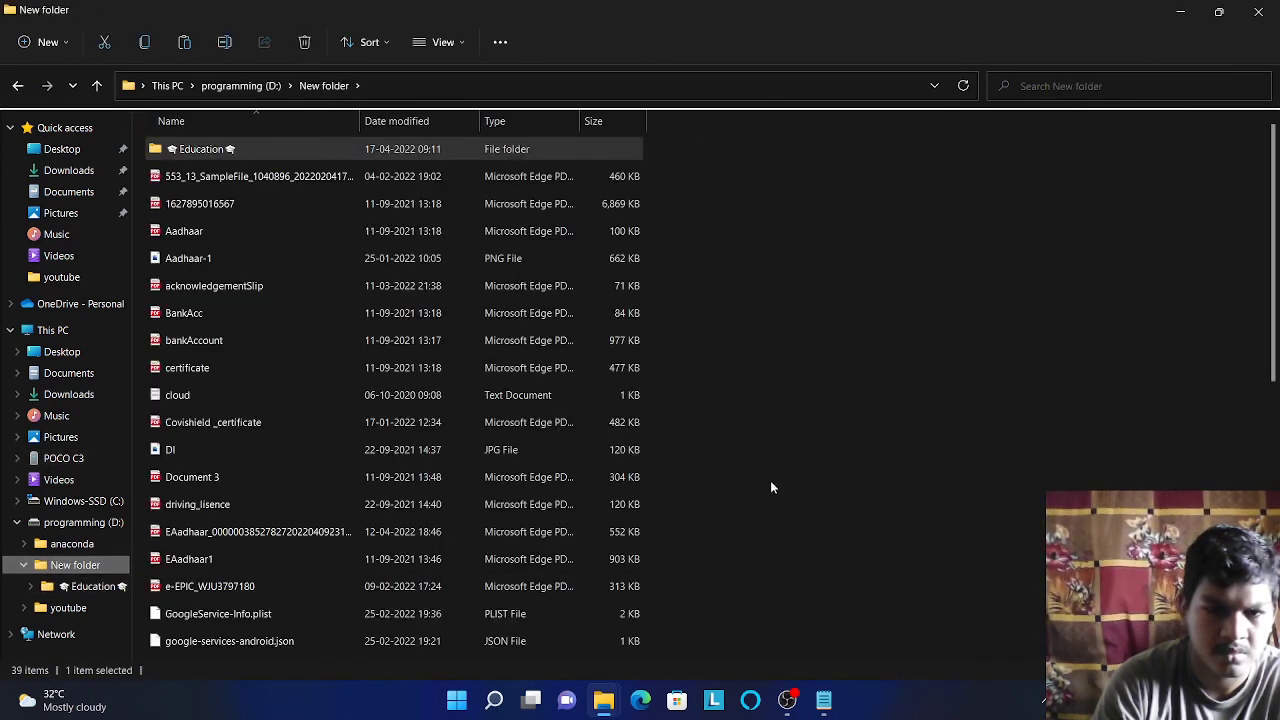
pyautogui.click(782, 455)
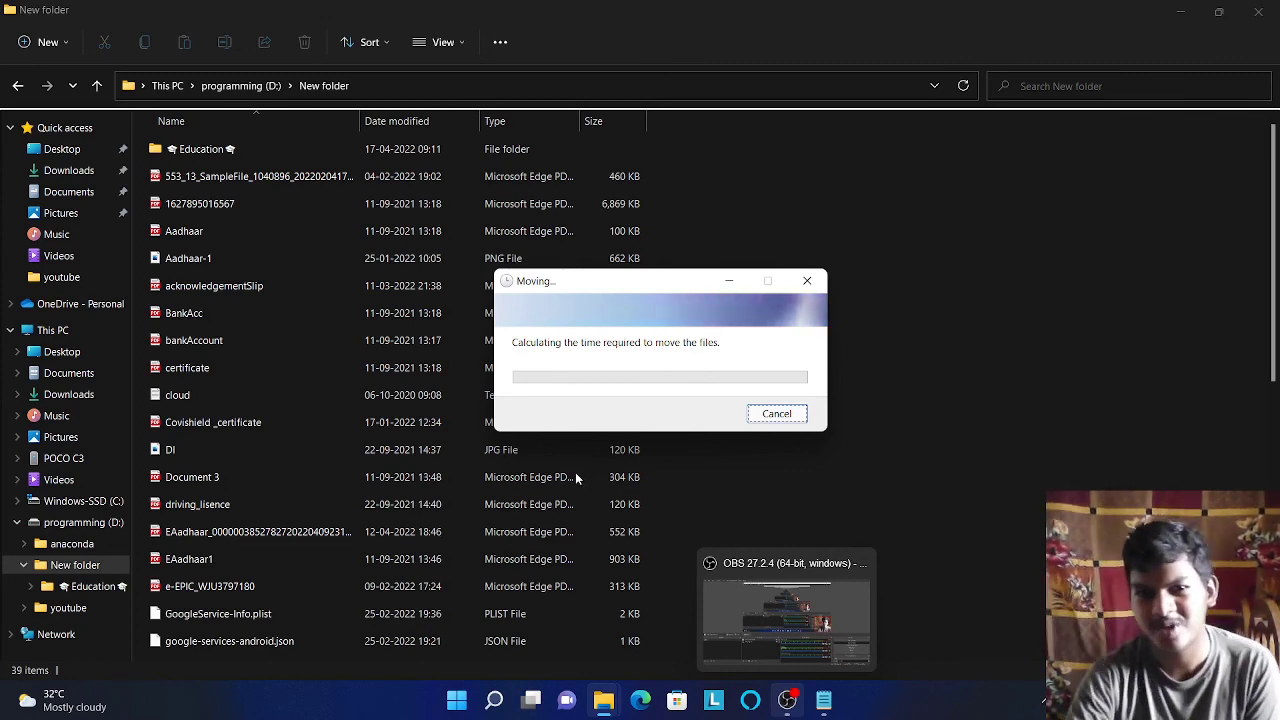
# Switch to the OBS window while the file transfer runs.
pyautogui.click(786, 615)
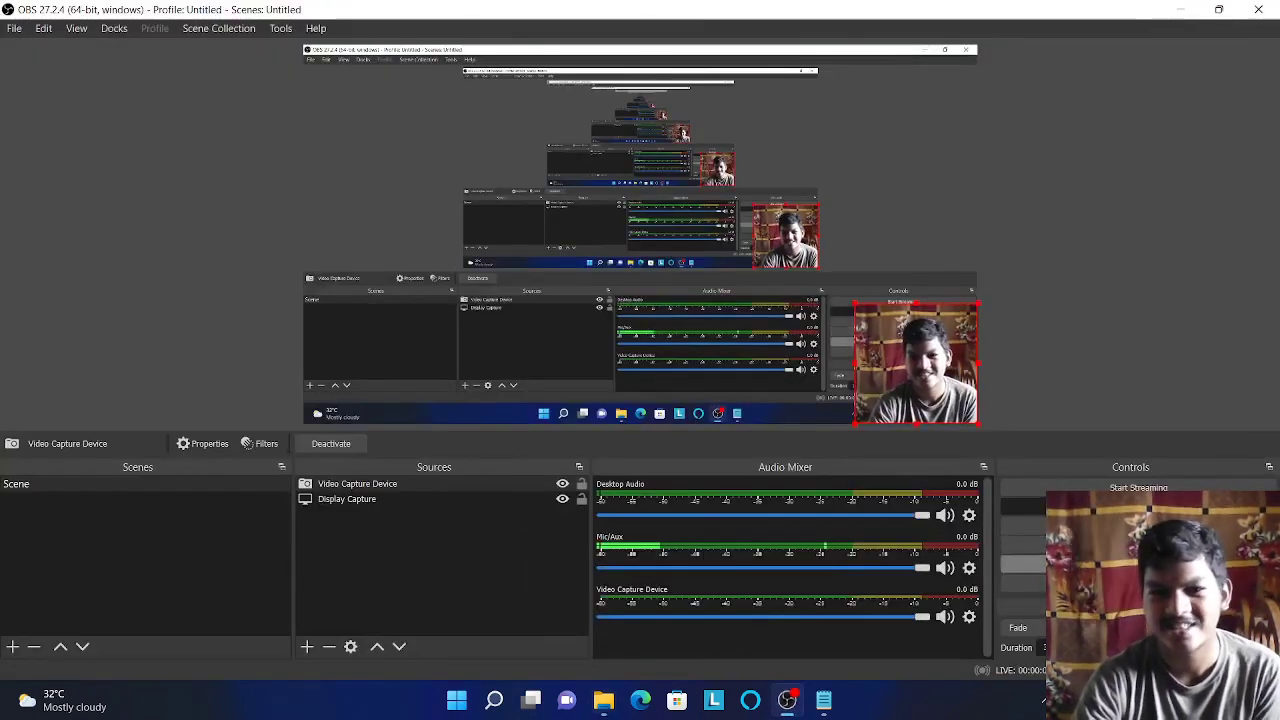